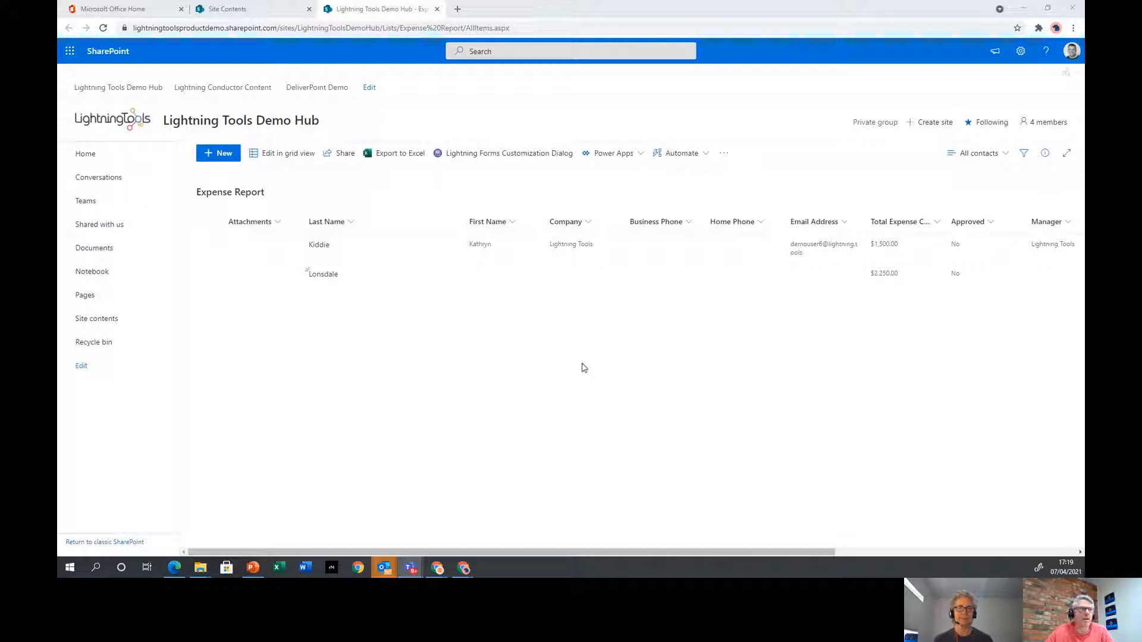
Open the Expense Report list from Site contents and confirm its new, edit and display forms are customized
{"action": "left_click", "coordinate": [110, 319]}
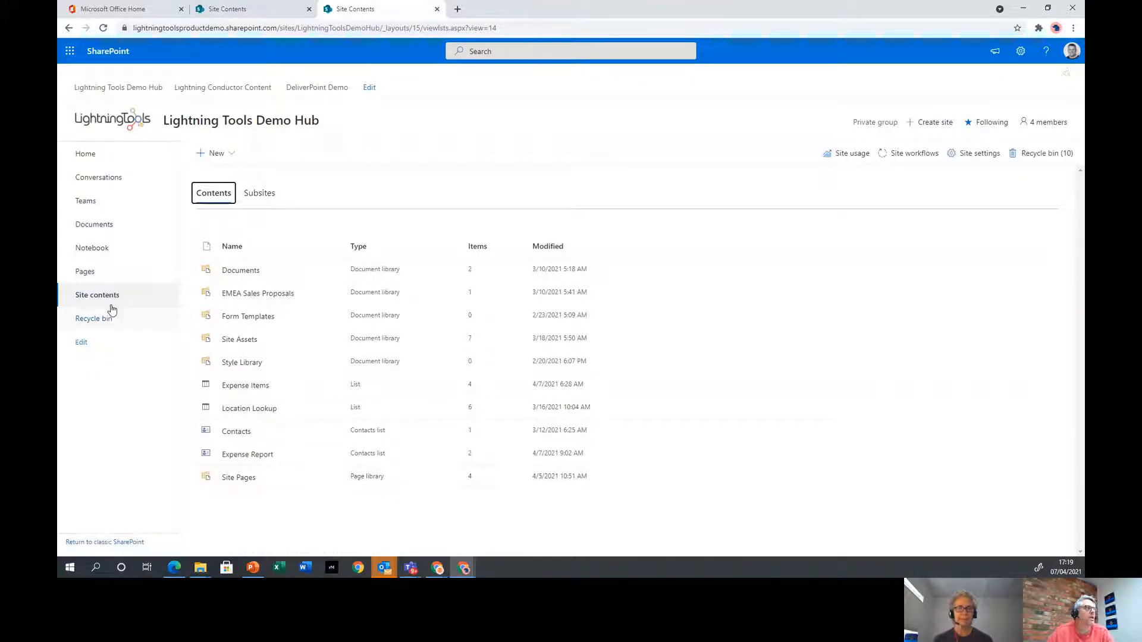
{"action": "left_click", "coordinate": [252, 459]}
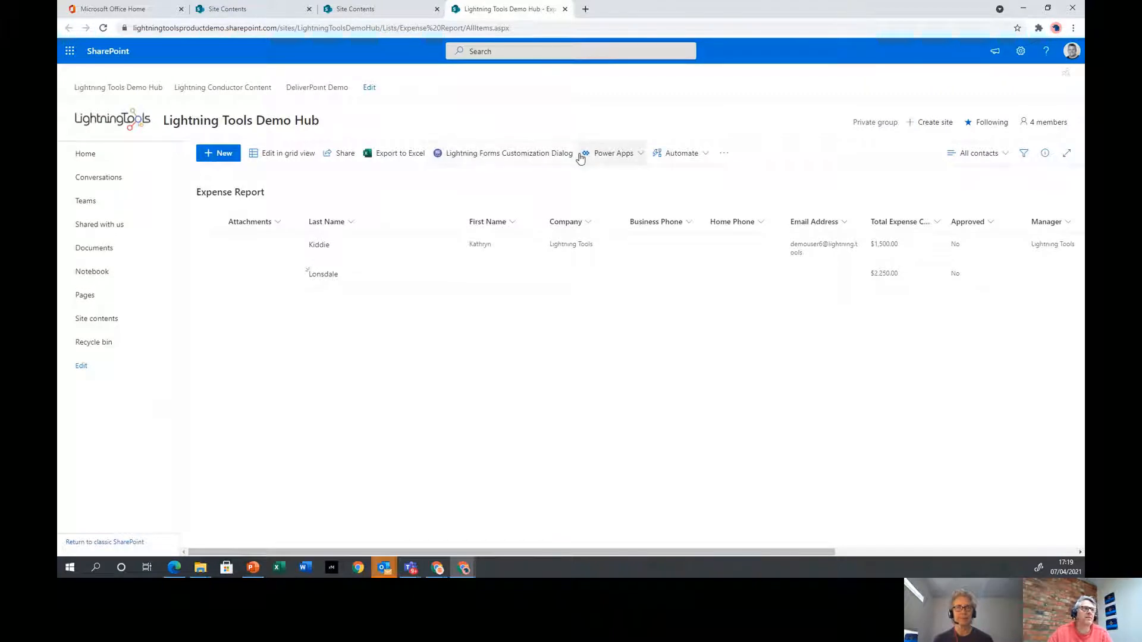
{"action": "left_click", "coordinate": [519, 154]}
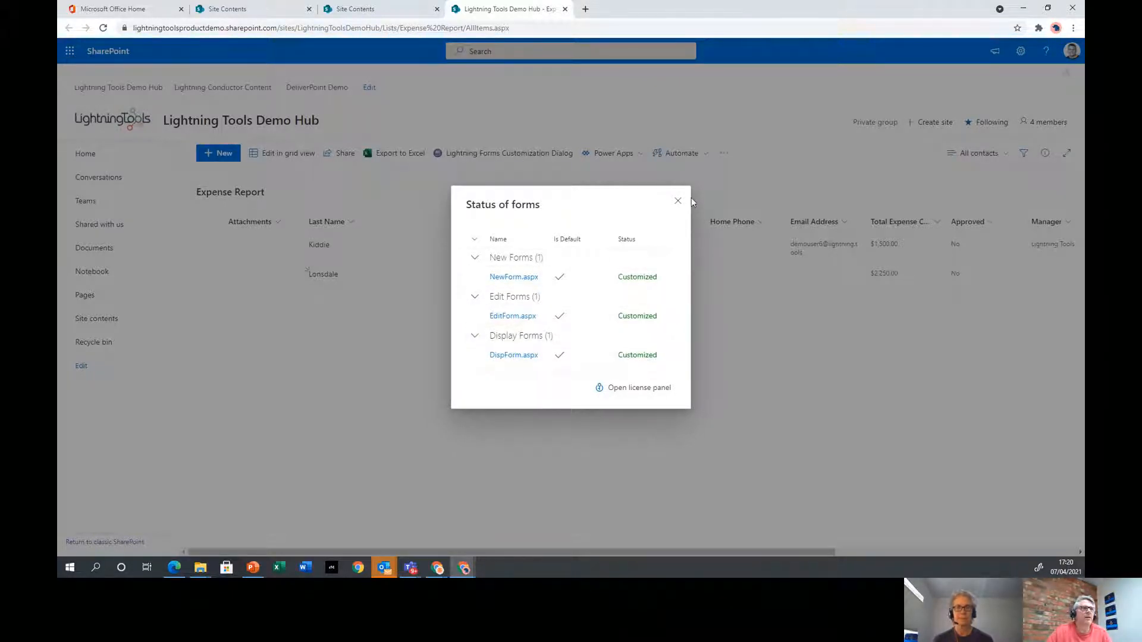
{"action": "left_click", "coordinate": [676, 204]}
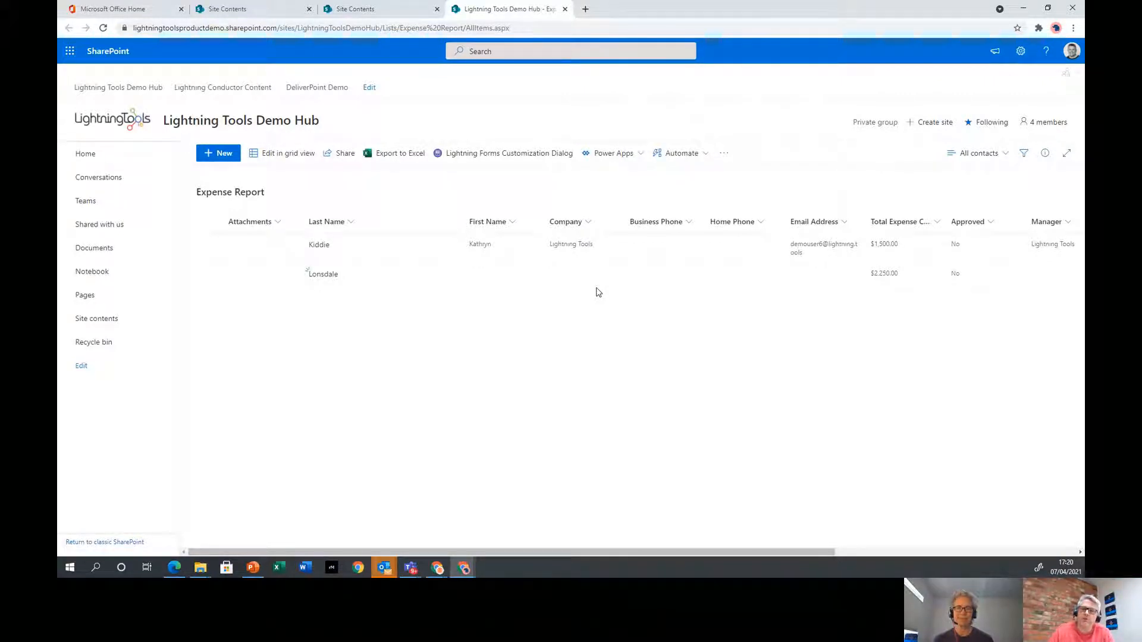
Start a new expense report and look over its Approver and Claimant tabs
{"action": "left_click", "coordinate": [211, 155]}
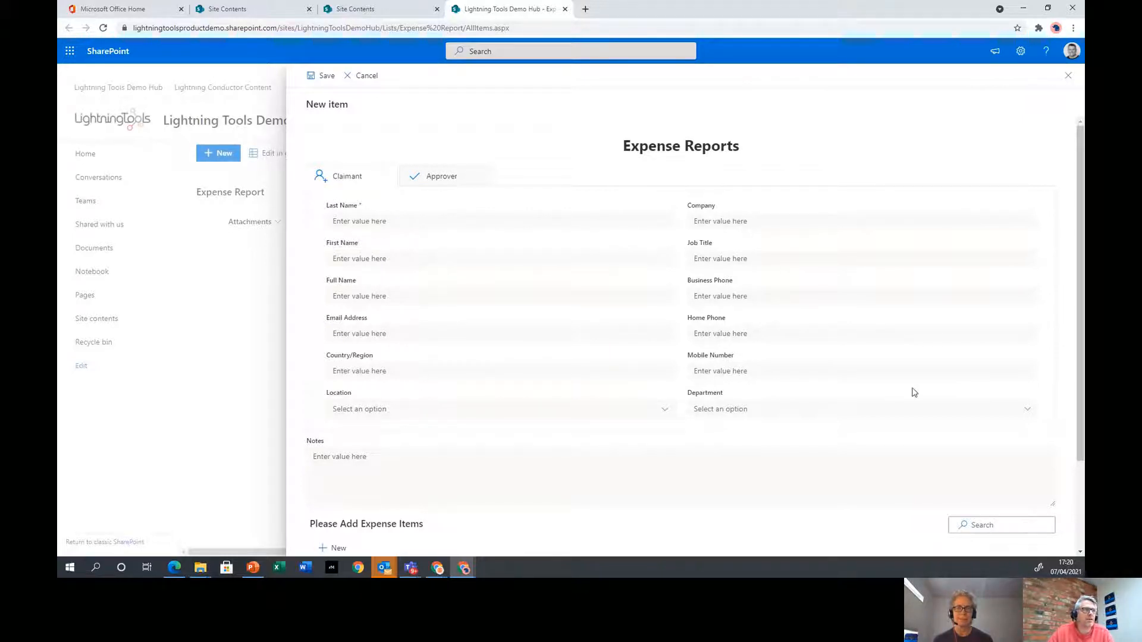
{"action": "left_click", "coordinate": [446, 177]}
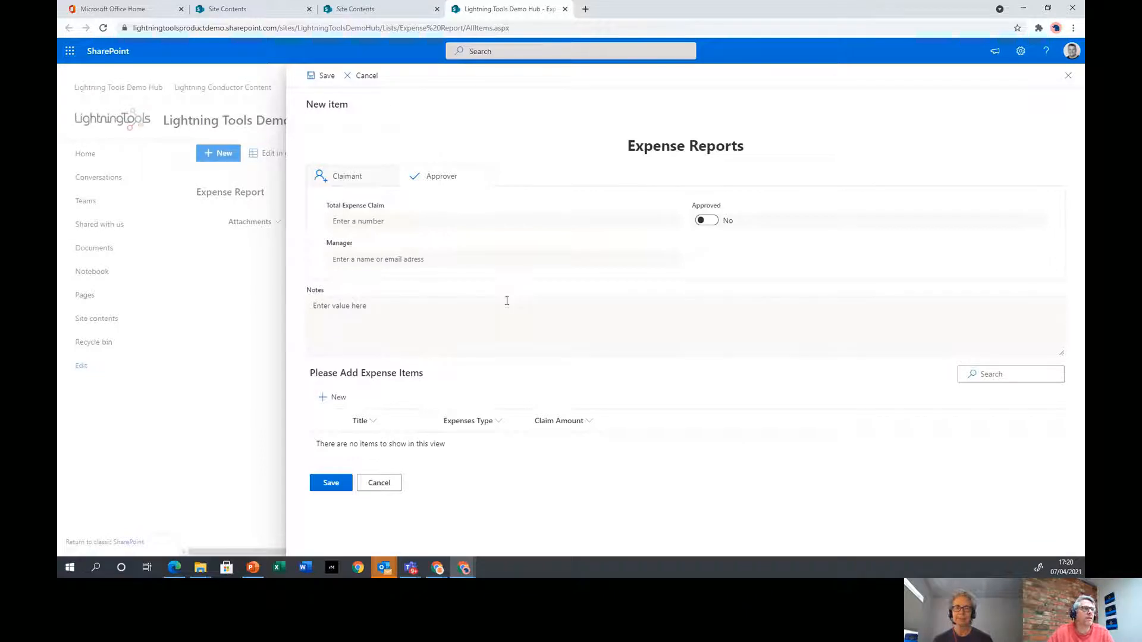
{"action": "left_click", "coordinate": [370, 173]}
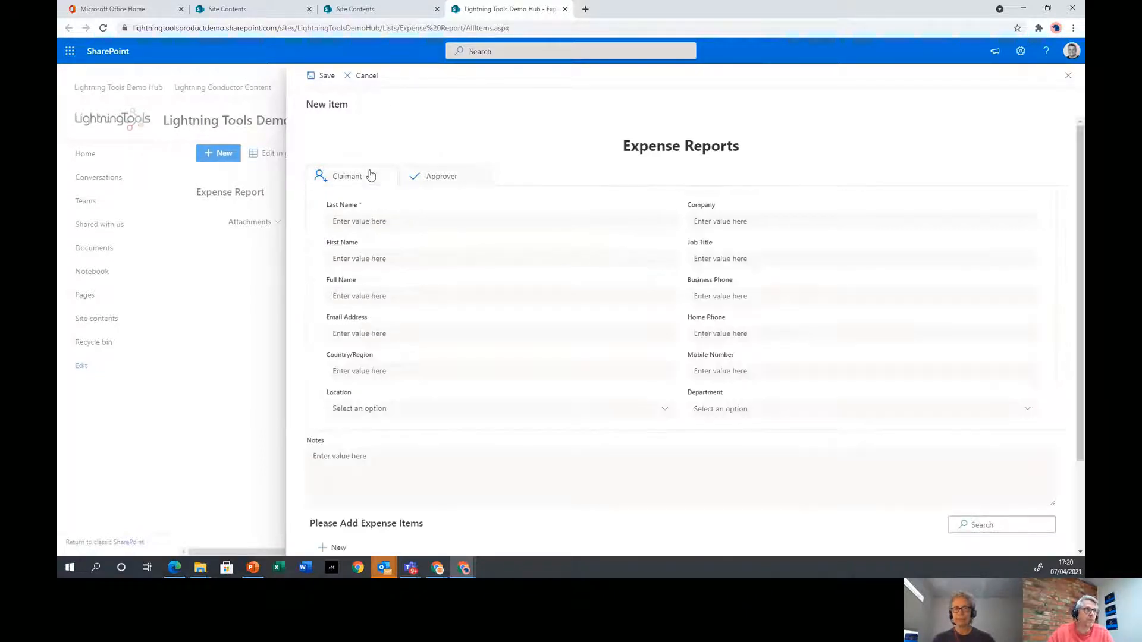
{"action": "scroll", "coordinate": [559, 337], "scroll_direction": "down", "scroll_amount": 2}
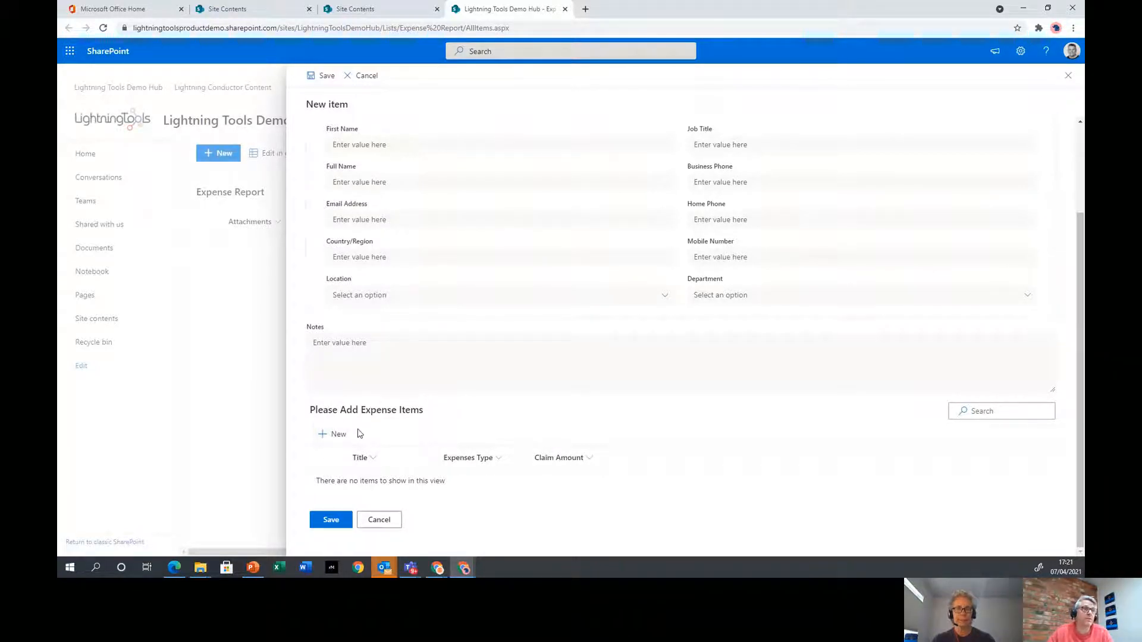
{"action": "scroll", "coordinate": [553, 447], "scroll_direction": "up", "scroll_amount": 2}
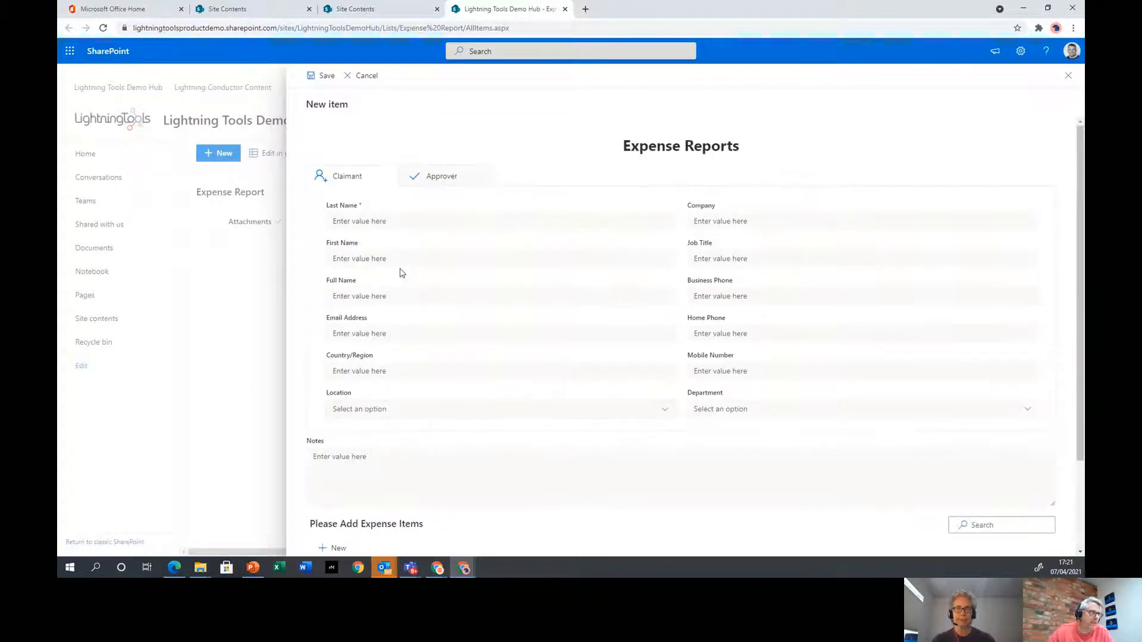
Enter the claimant's last name, first name and the company Lightning Tools
{"action": "left_click", "coordinate": [385, 221]}
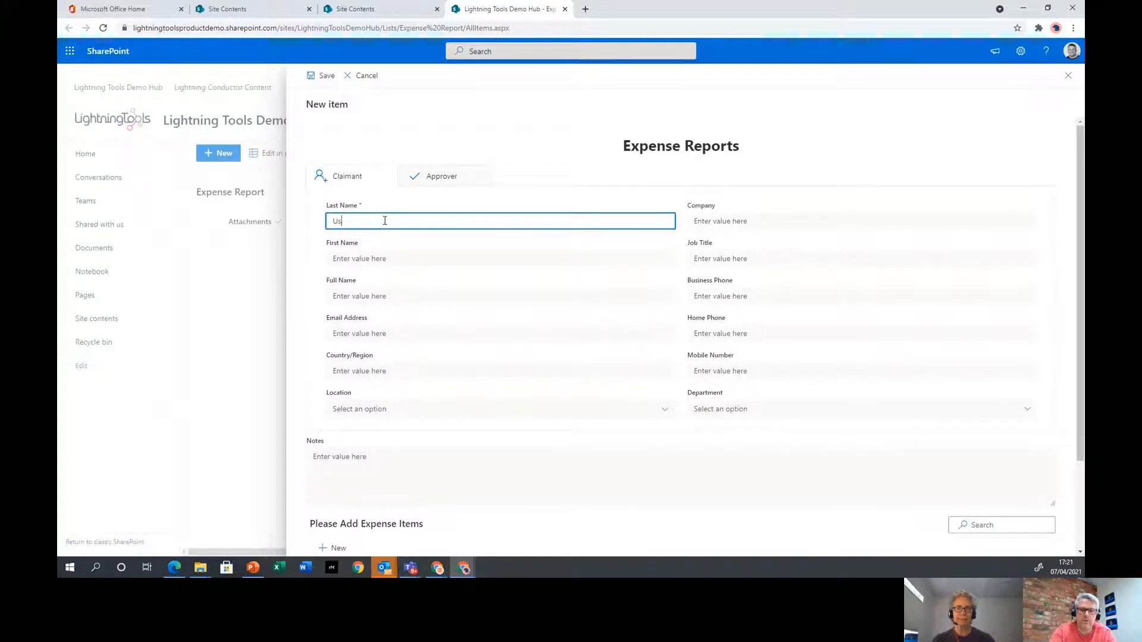
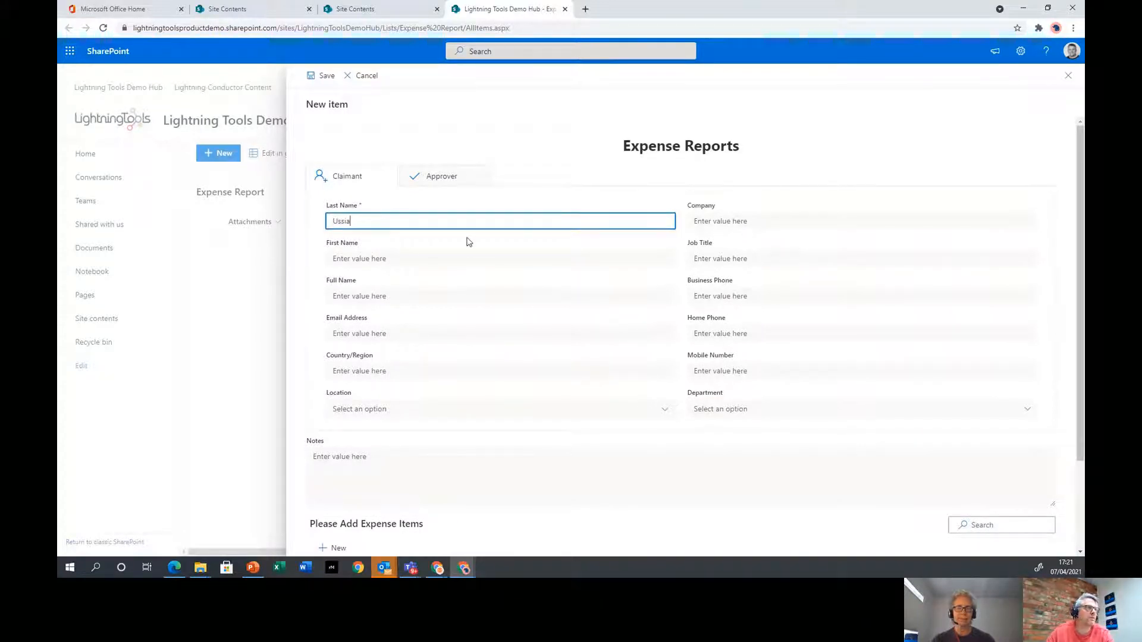
{"action": "left_click", "coordinate": [456, 257]}
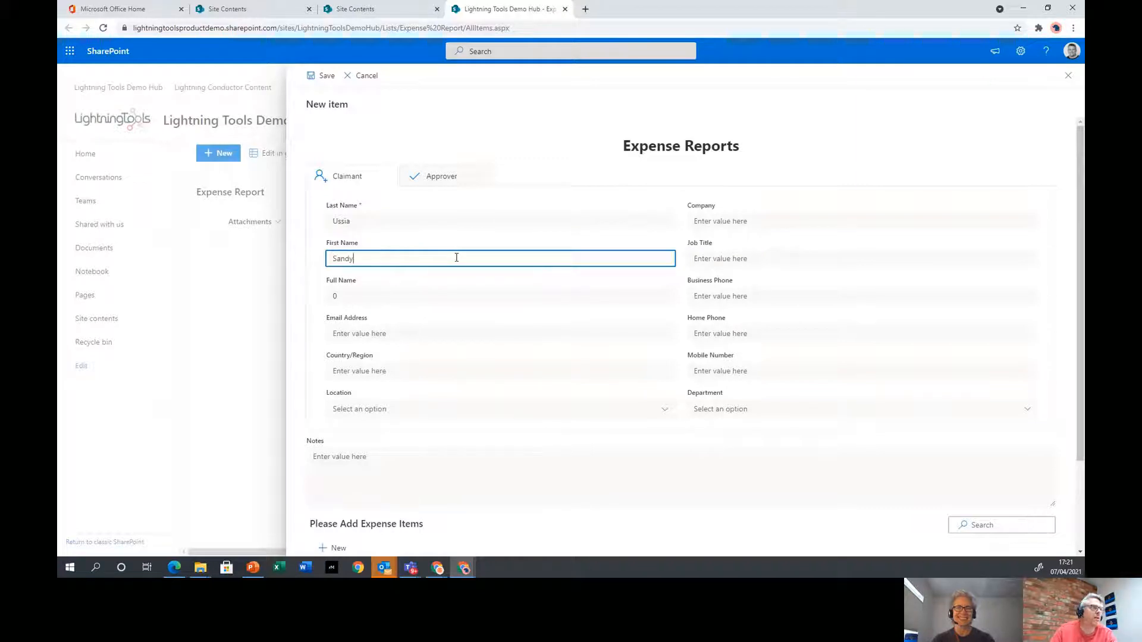
{"action": "left_click", "coordinate": [720, 225]}
{"action": "type", "text": "Lightning"}
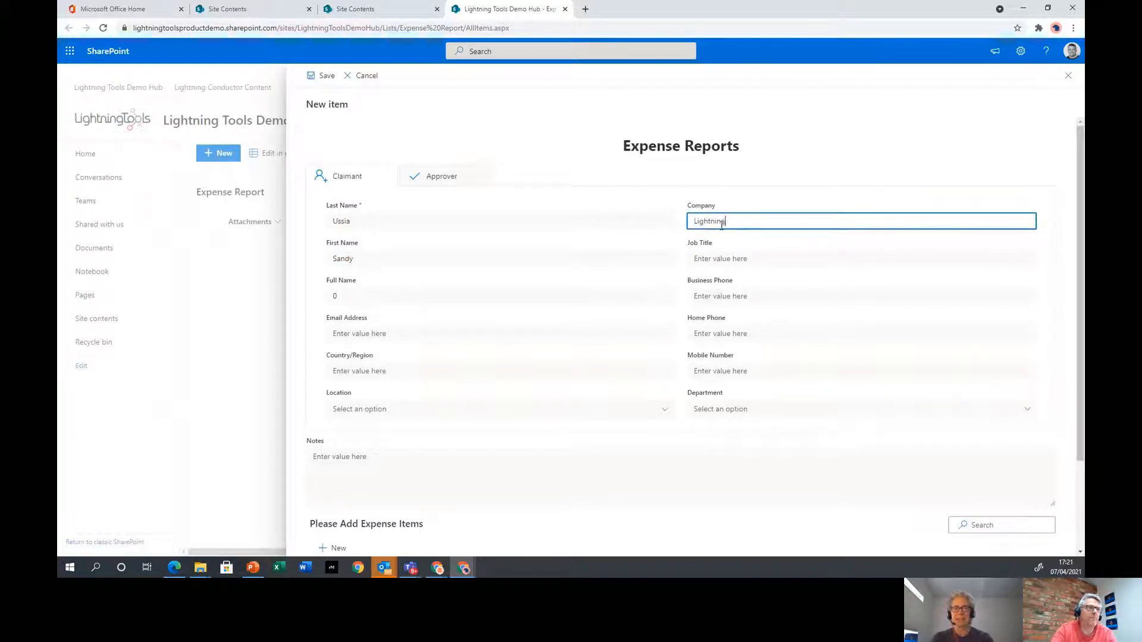
{"action": "type", "text": " Tools"}
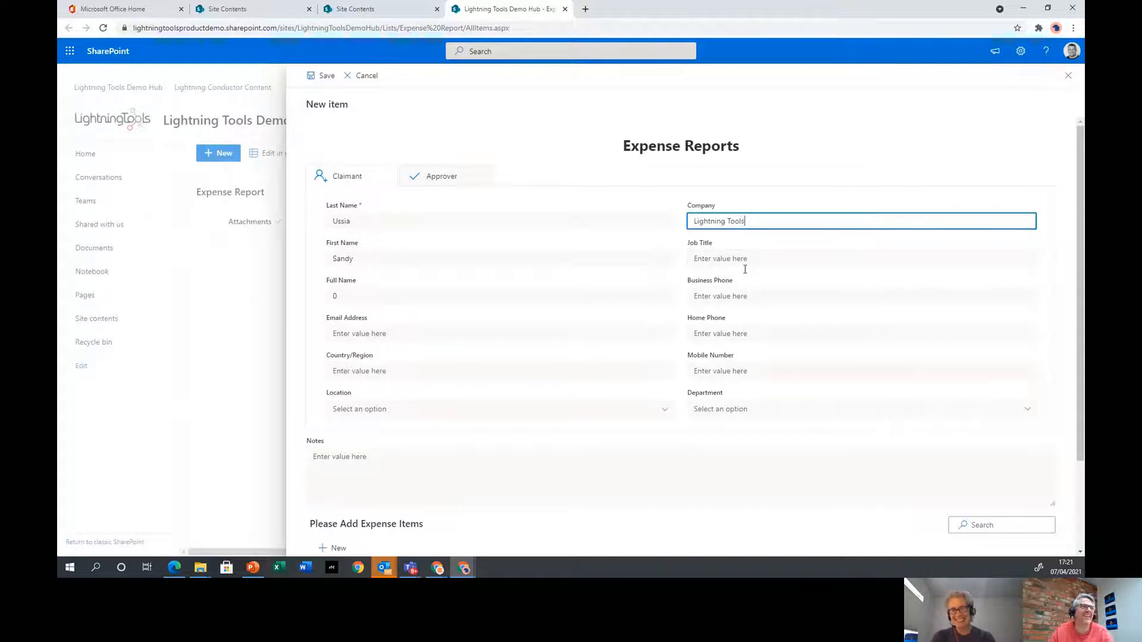
{"action": "scroll", "coordinate": [575, 485], "scroll_direction": "down", "scroll_amount": 3}
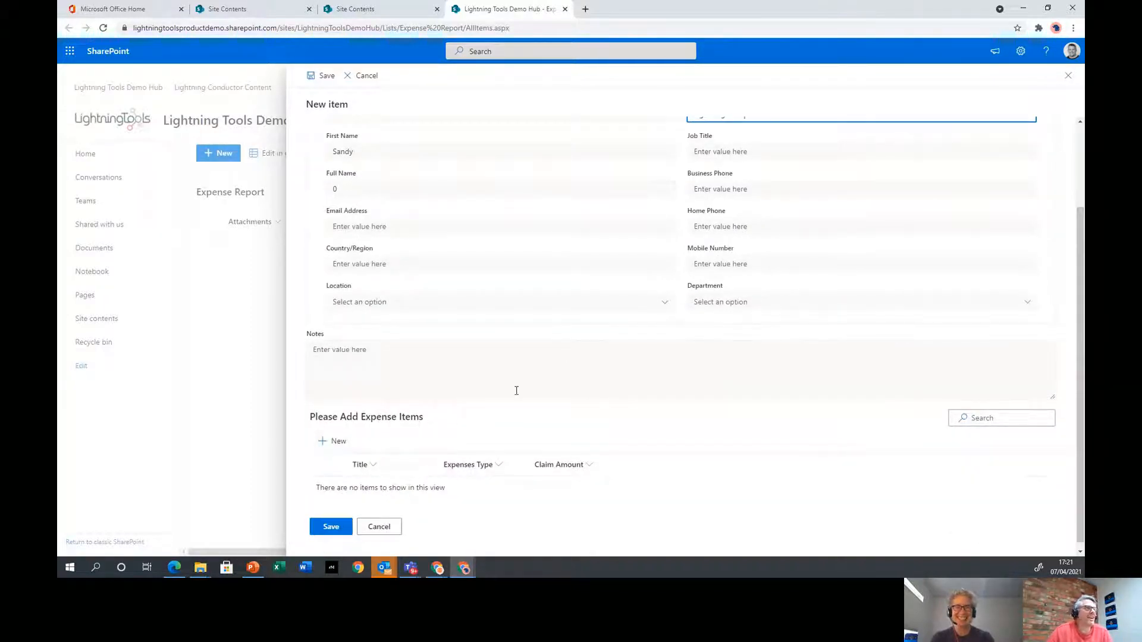
{"action": "left_click", "coordinate": [333, 441]}
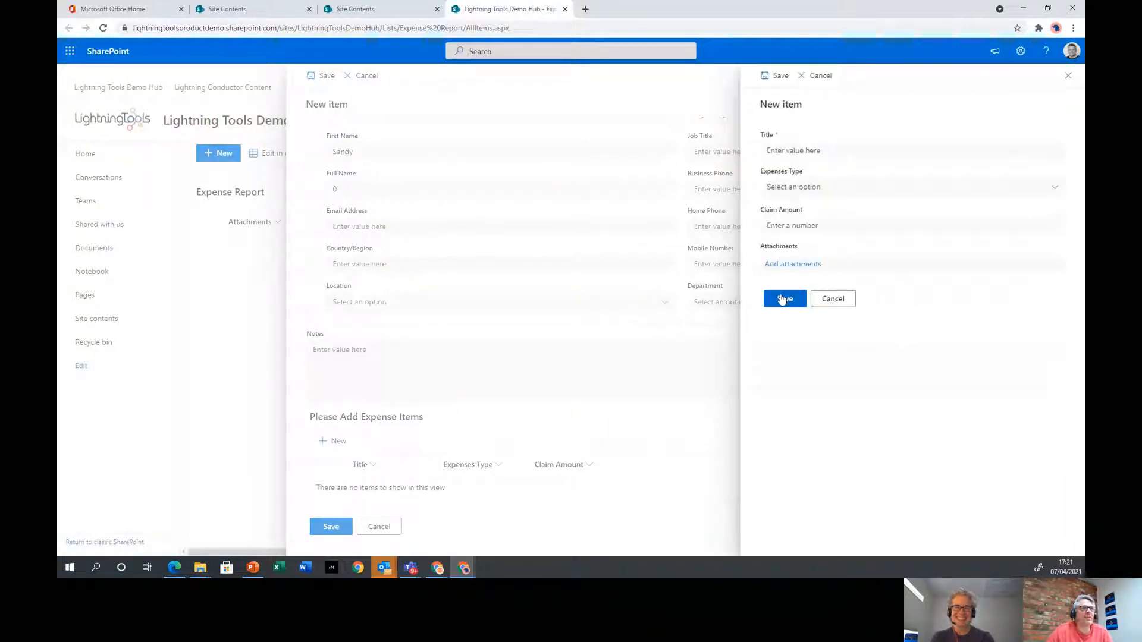
Add the expense item Flight to Vegas as Travel with a 1000 claim amount
{"action": "left_click", "coordinate": [810, 152]}
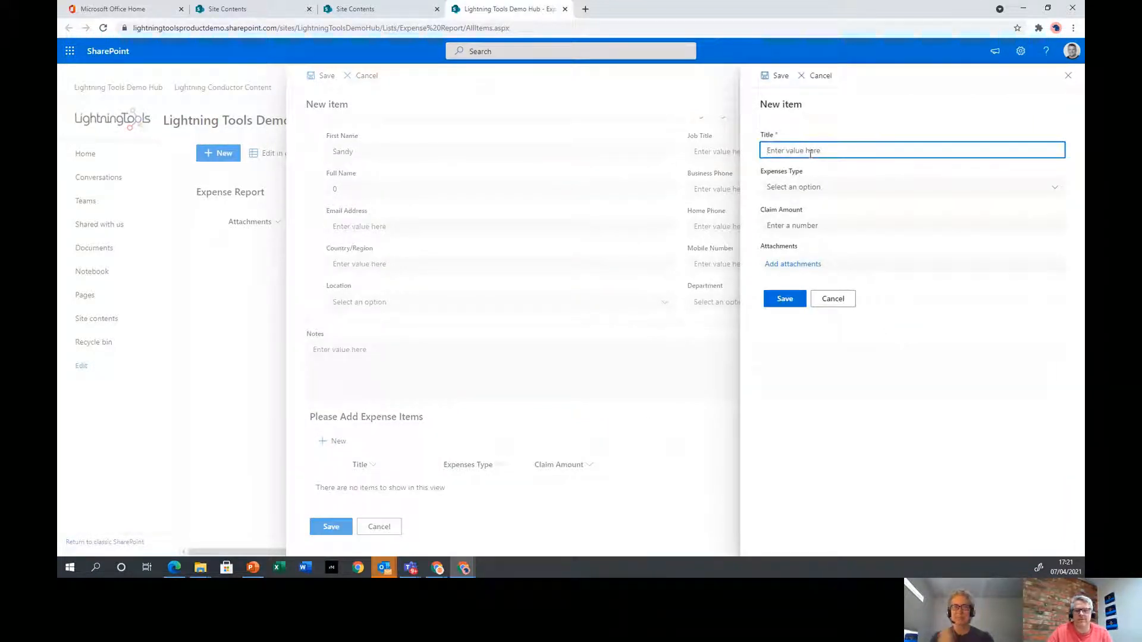
{"action": "type", "text": "Flight"}
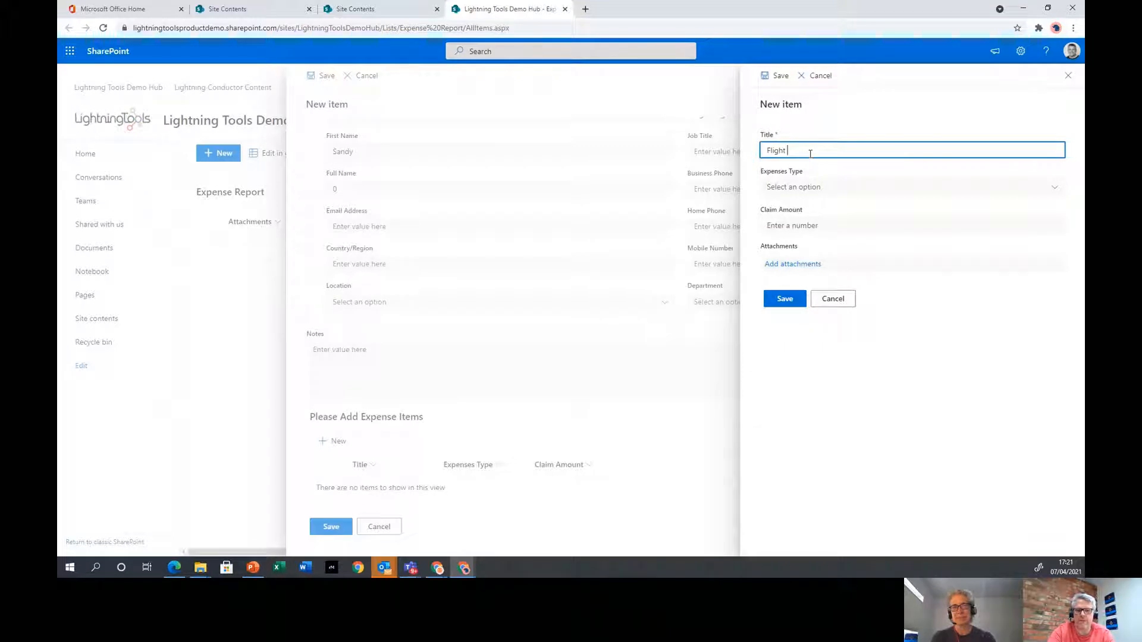
{"action": "type", "text": " to Vegas"}
{"action": "left_click", "coordinate": [1035, 189]}
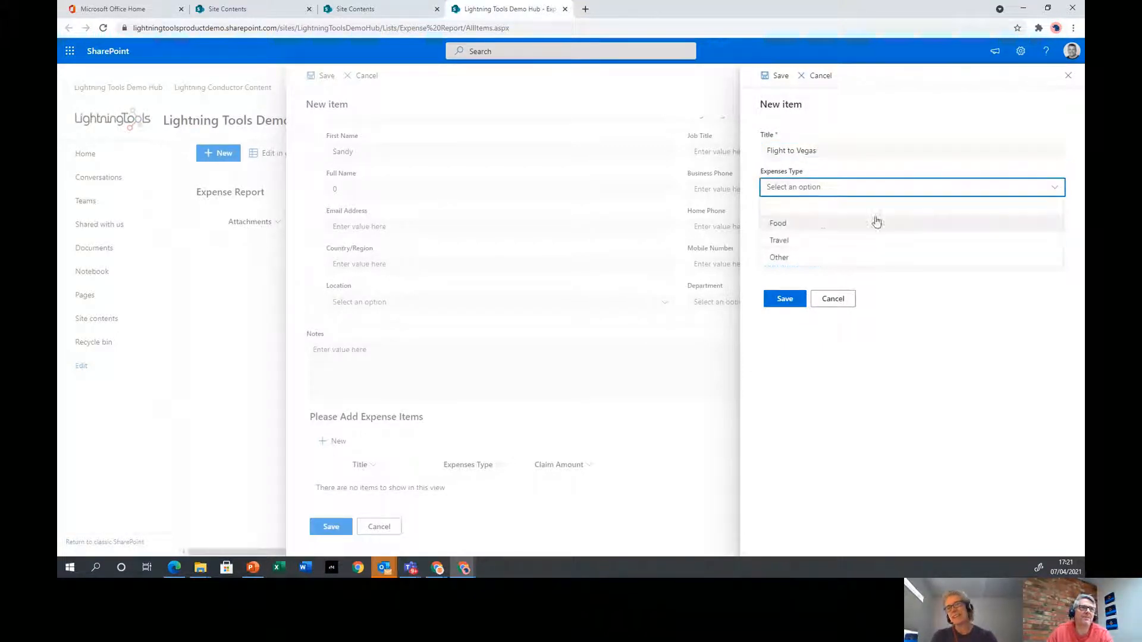
{"action": "left_click", "coordinate": [812, 241]}
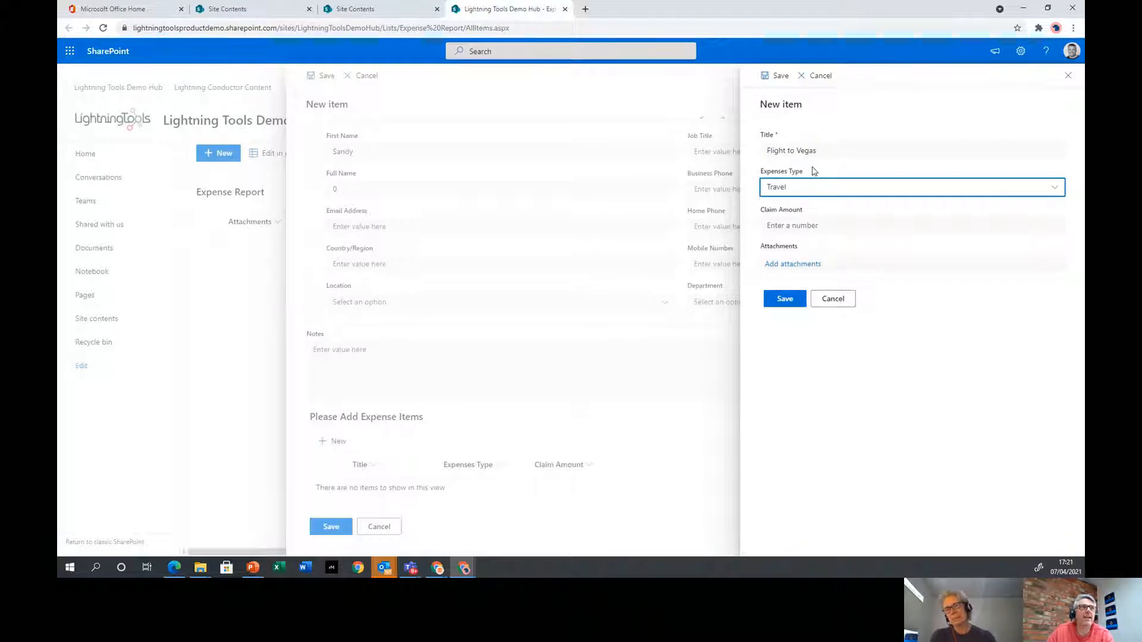
{"action": "left_click", "coordinate": [806, 226]}
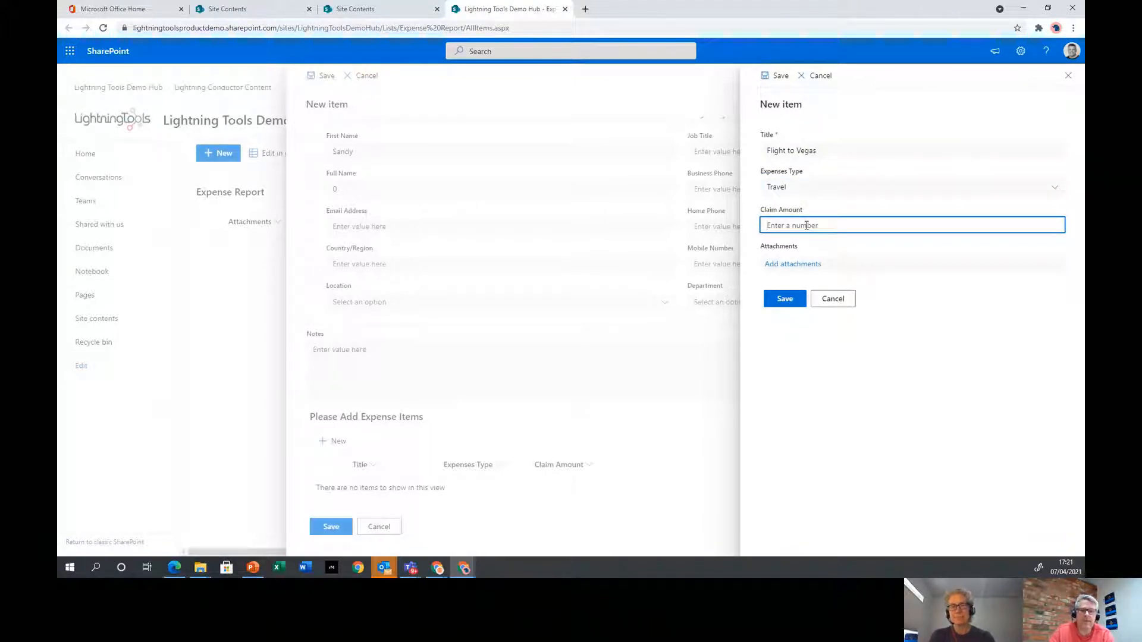
{"action": "type", "text": "1000"}
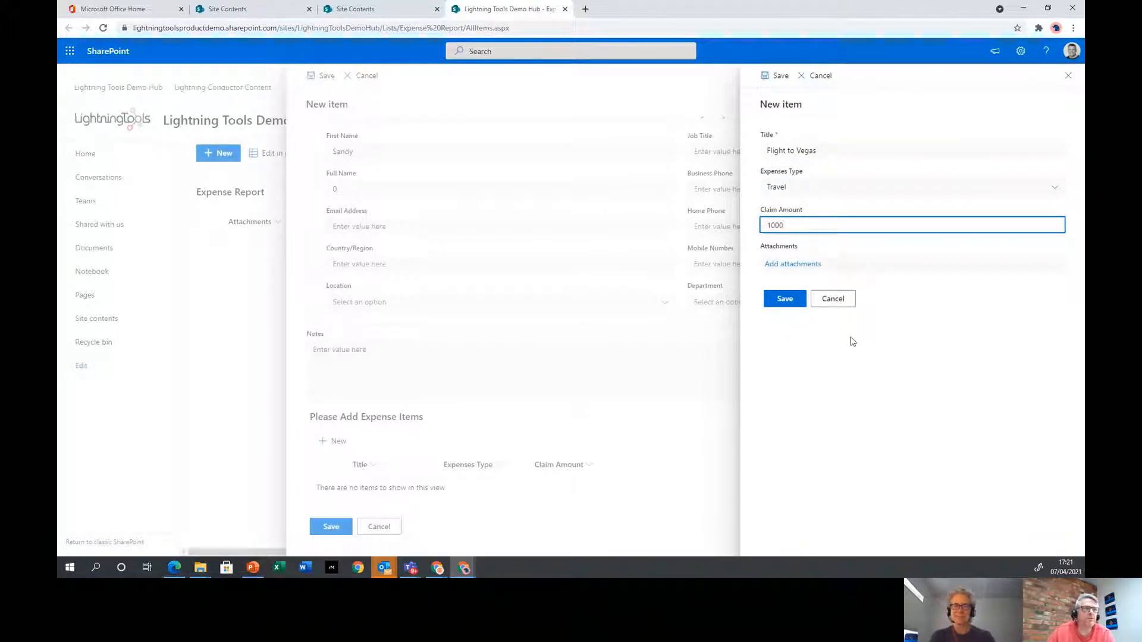
{"action": "left_click", "coordinate": [791, 300]}
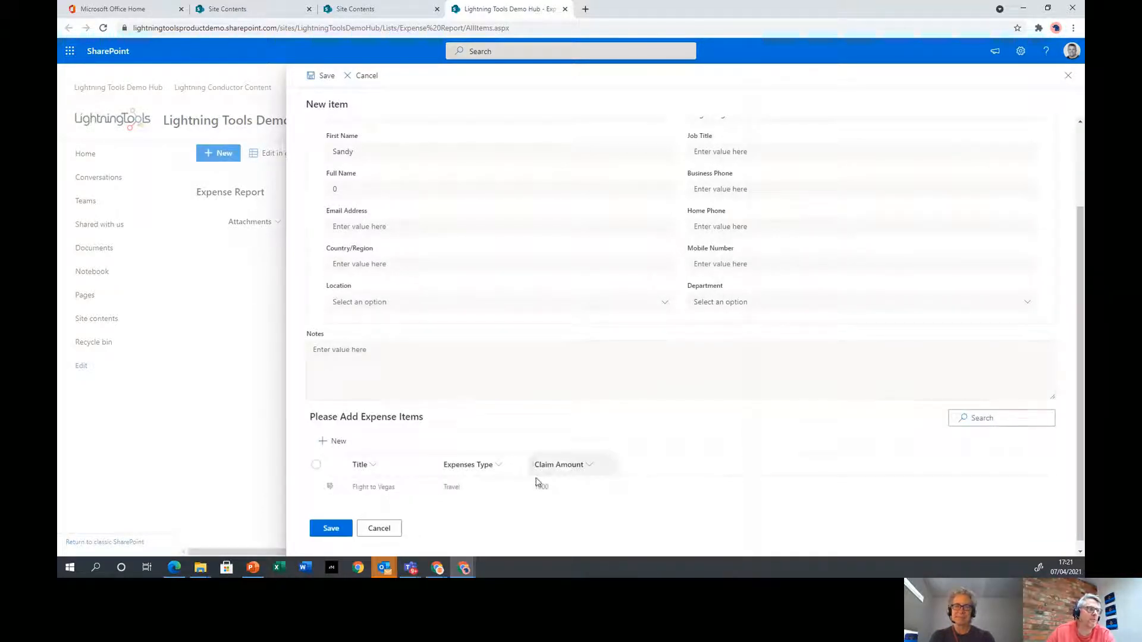
Add a second expense item, Steakhouse, as Food with a 400 claim amount
{"action": "left_click", "coordinate": [345, 441]}
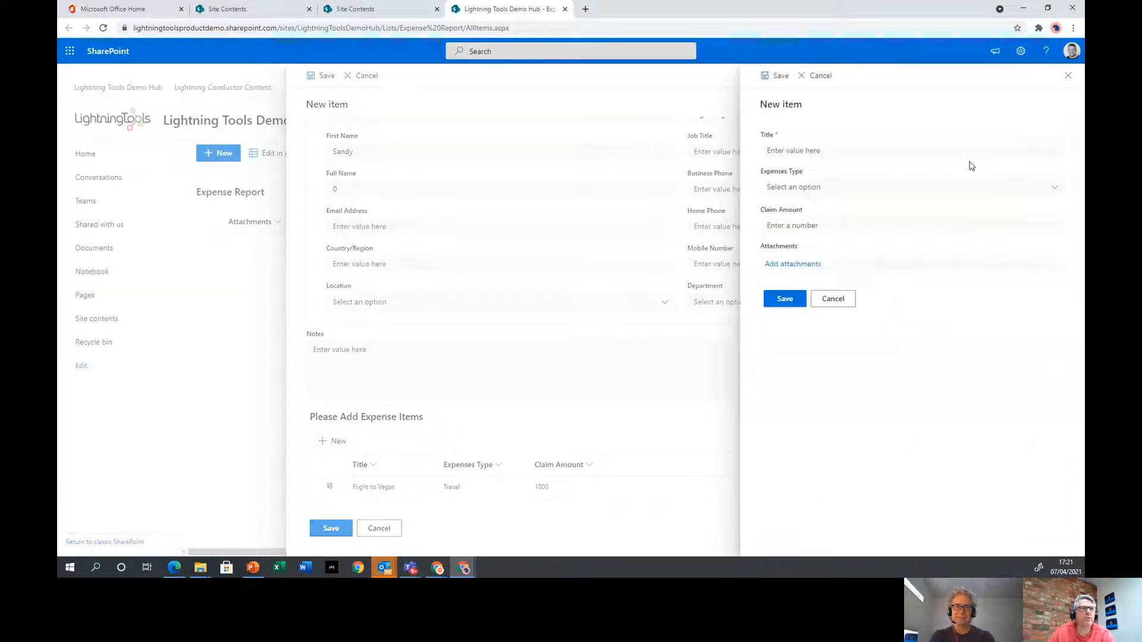
{"action": "left_click", "coordinate": [835, 152]}
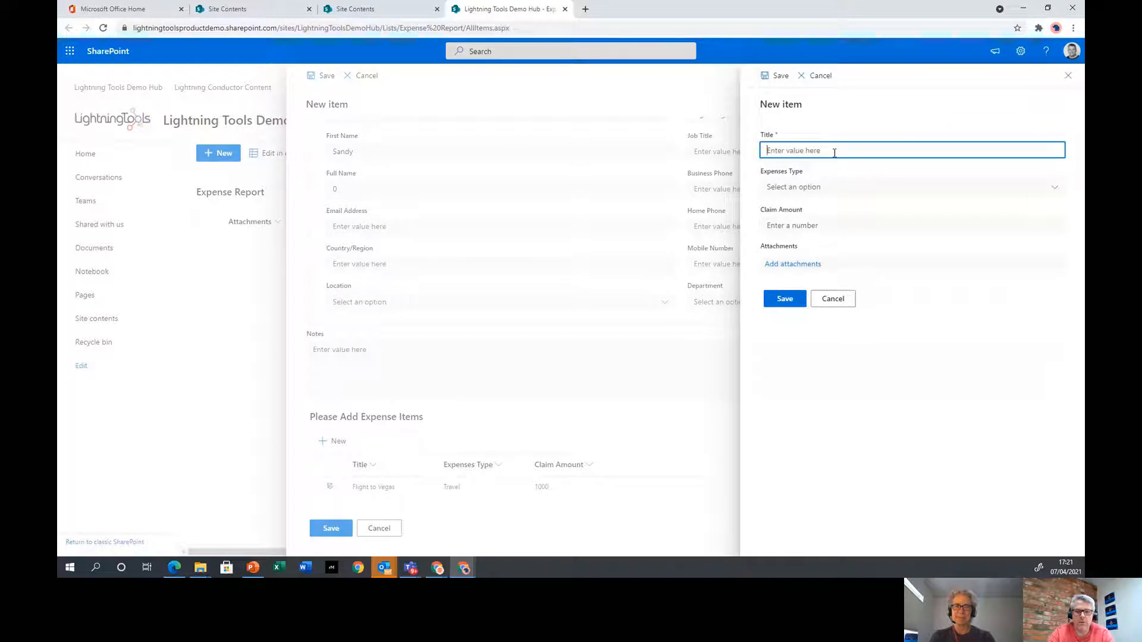
{"action": "type", "text": "Steakhouse"}
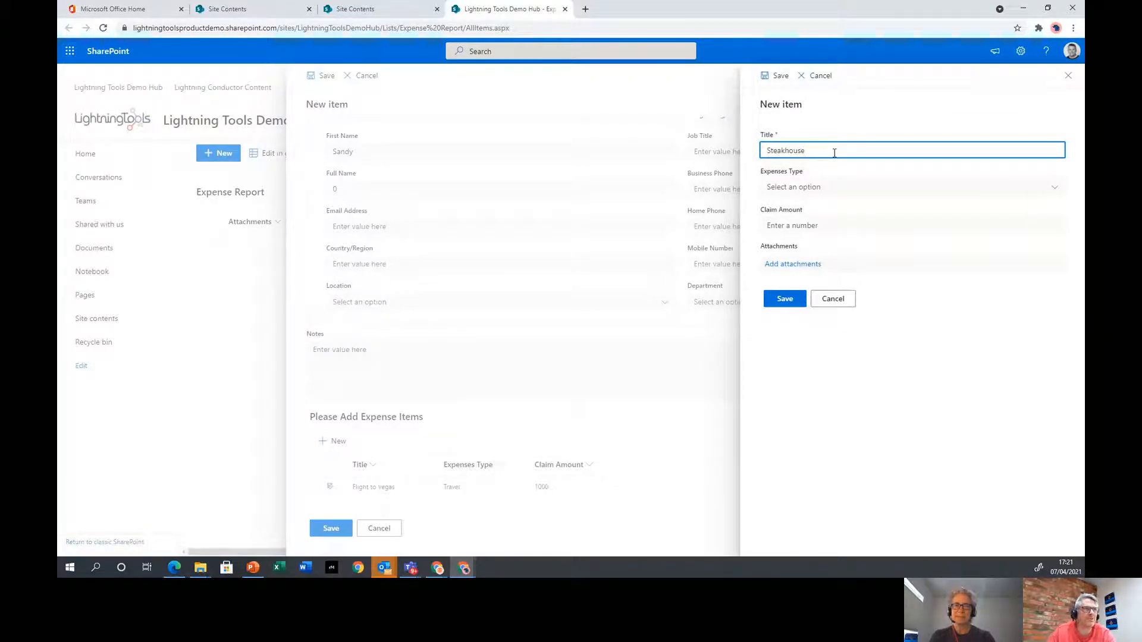
{"action": "left_click", "coordinate": [931, 187]}
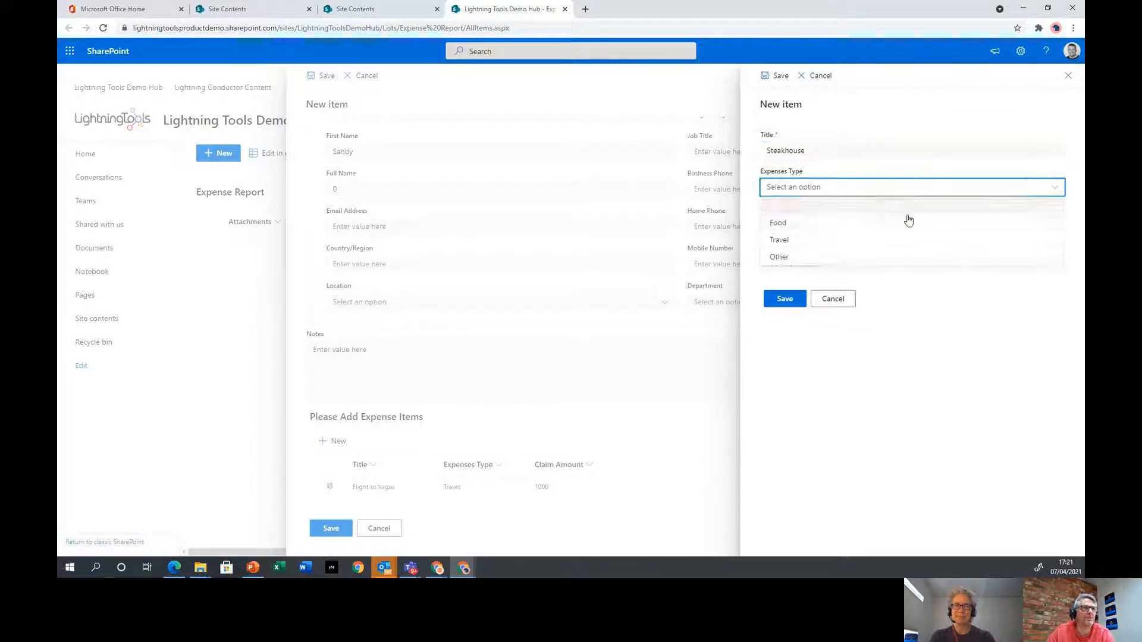
{"action": "left_click", "coordinate": [814, 221]}
{"action": "left_click", "coordinate": [829, 232]}
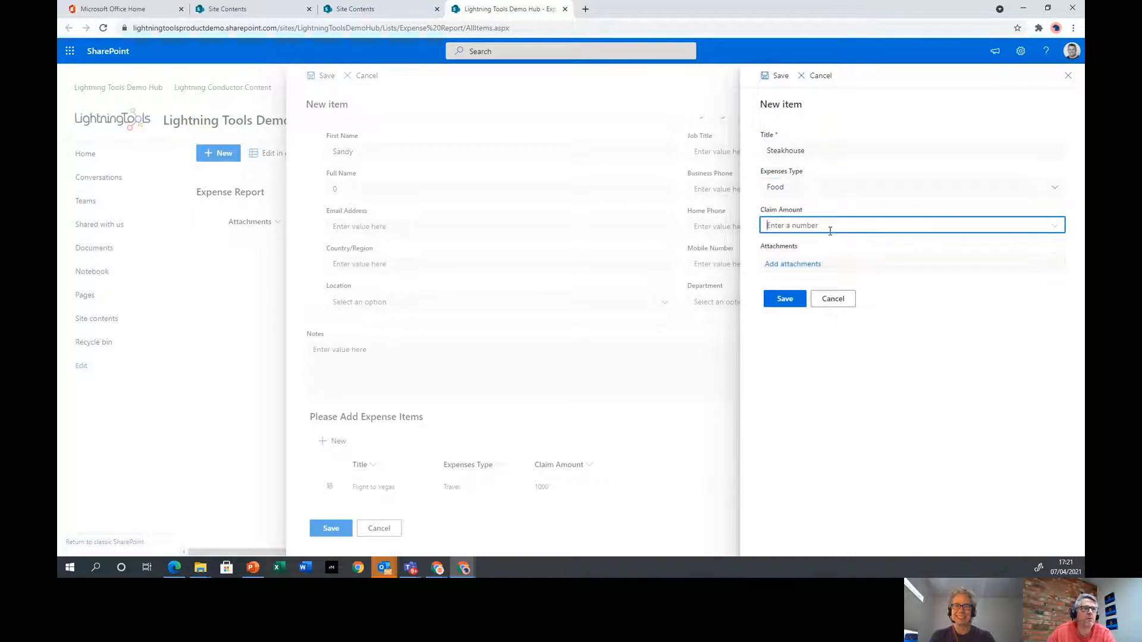
{"action": "type", "text": "4"}
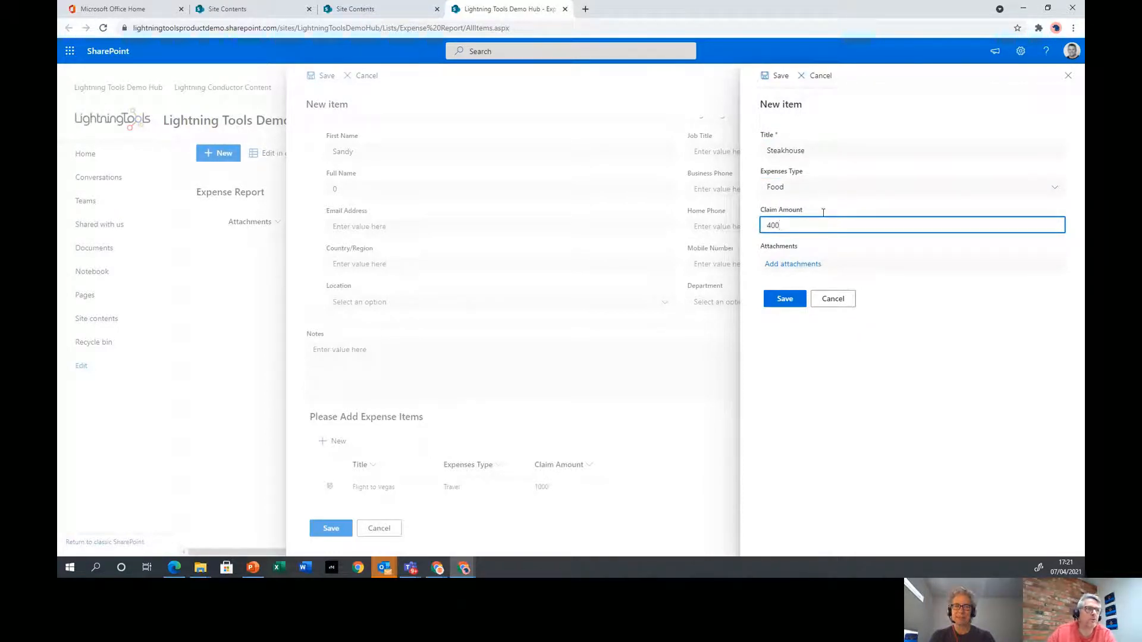
{"action": "type", "text": "00"}
{"action": "left_click", "coordinate": [797, 300]}
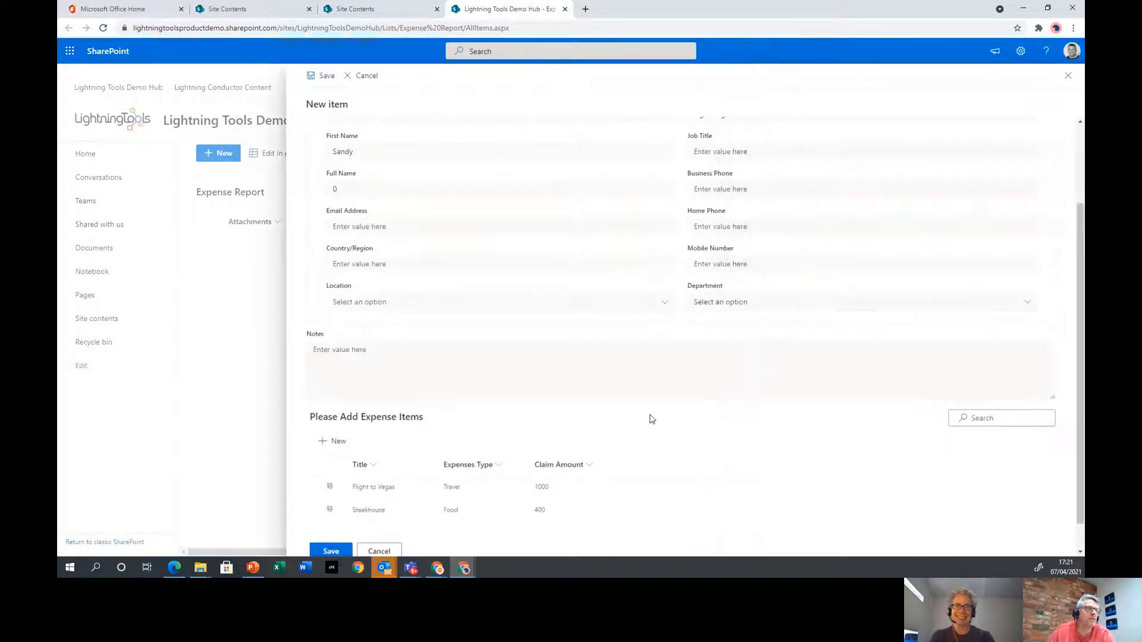
Review the Approver tab fields and save the new $1,400 expense report
{"action": "scroll", "coordinate": [436, 460], "scroll_direction": "down", "scroll_amount": 1}
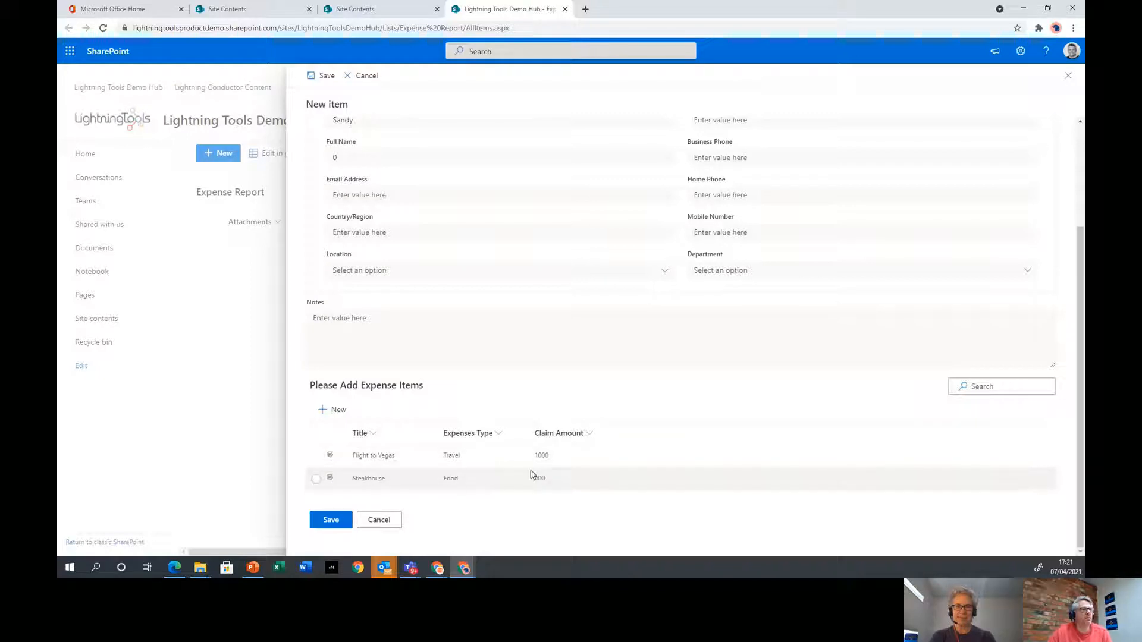
{"action": "scroll", "coordinate": [526, 473], "scroll_direction": "up", "scroll_amount": 3}
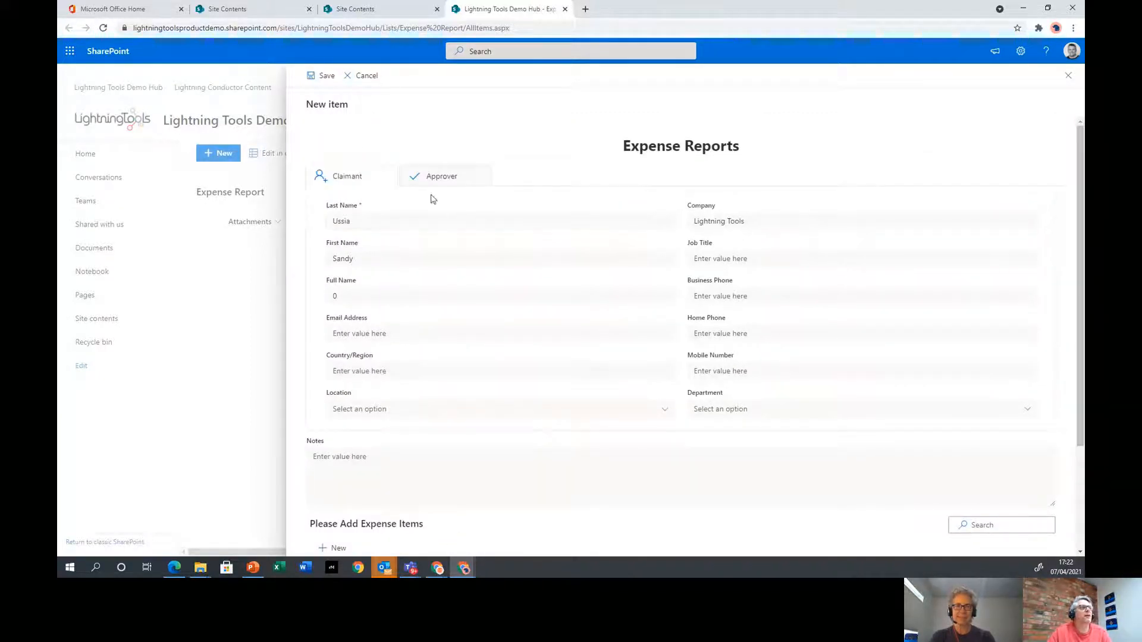
{"action": "left_click", "coordinate": [444, 177]}
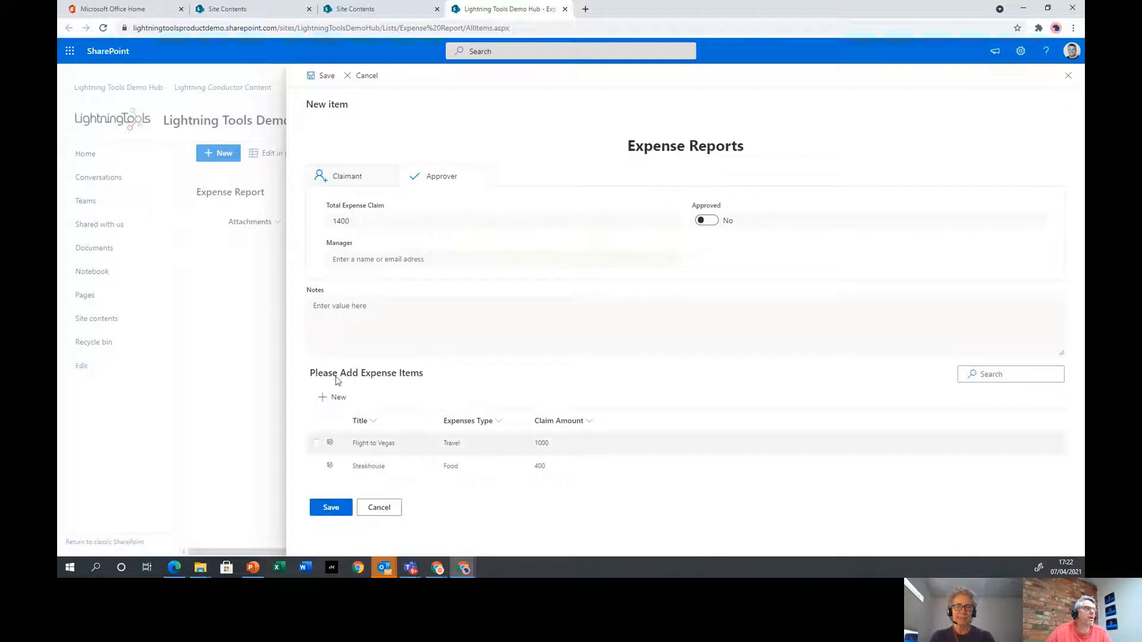
{"action": "left_click", "coordinate": [319, 79]}
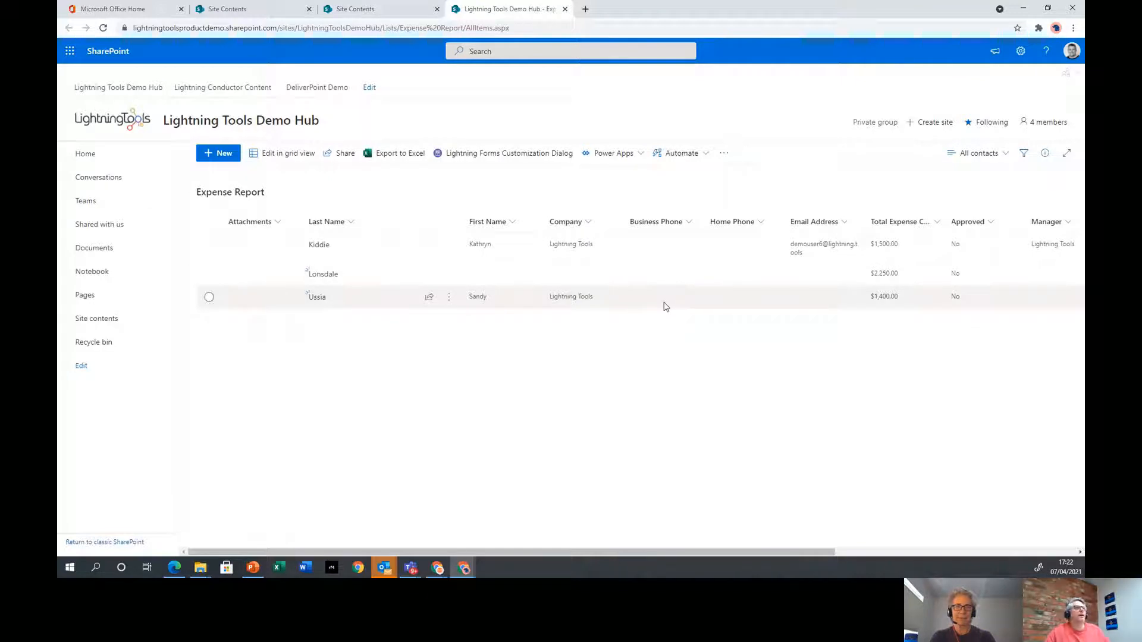
Check the Expense Items list, then open the $1,400 report in Expense Report for editing
{"action": "left_click", "coordinate": [127, 320]}
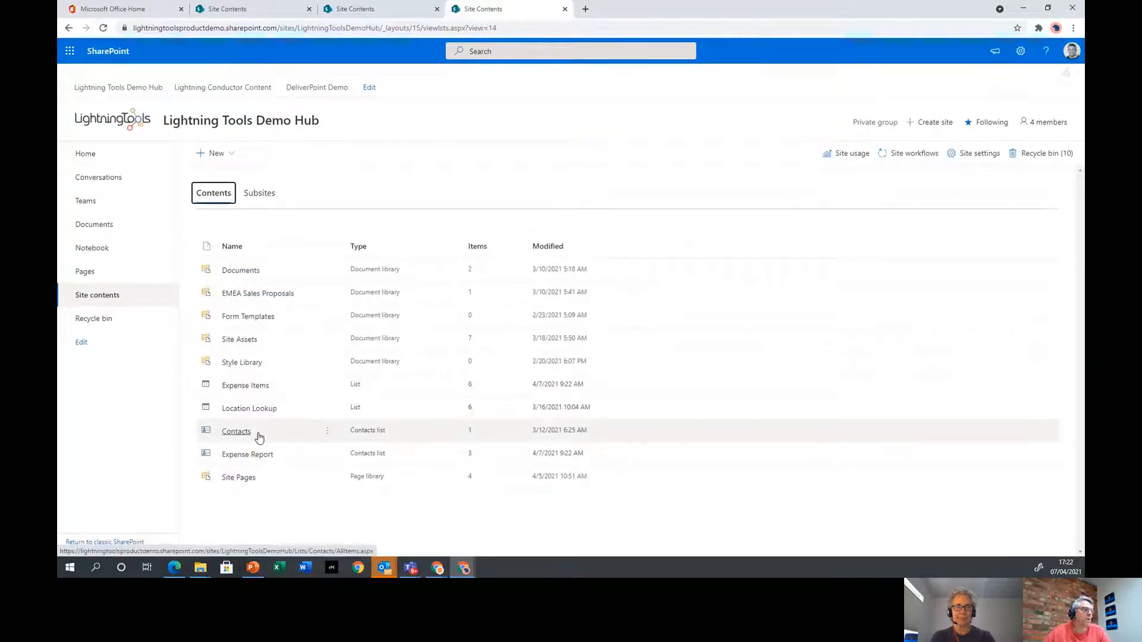
{"action": "left_click", "coordinate": [258, 387]}
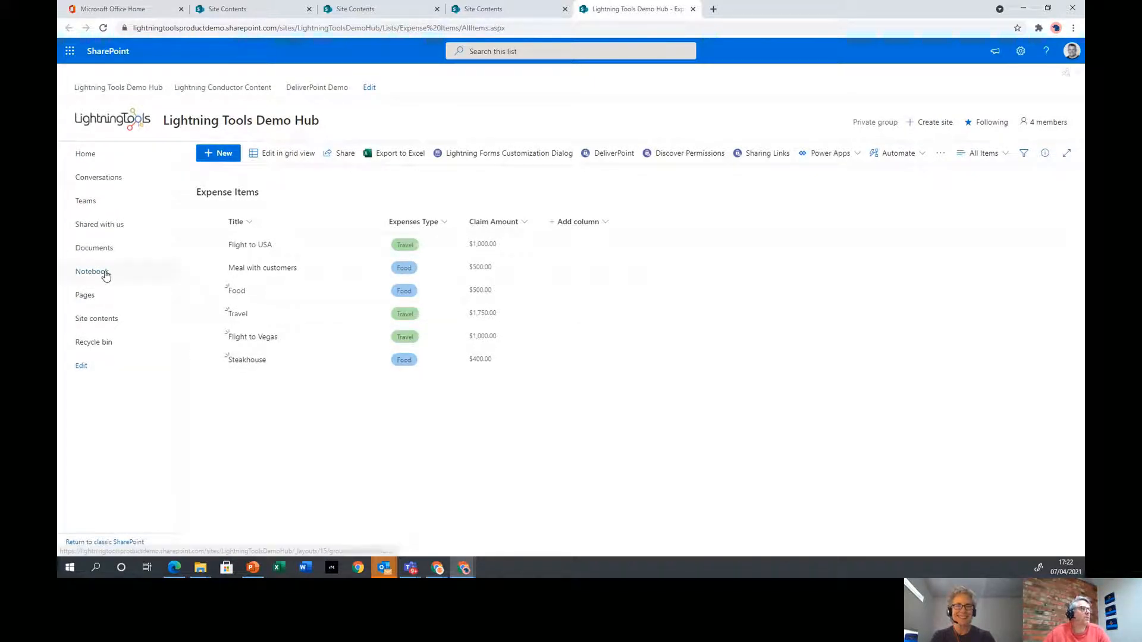
{"action": "left_click", "coordinate": [103, 320]}
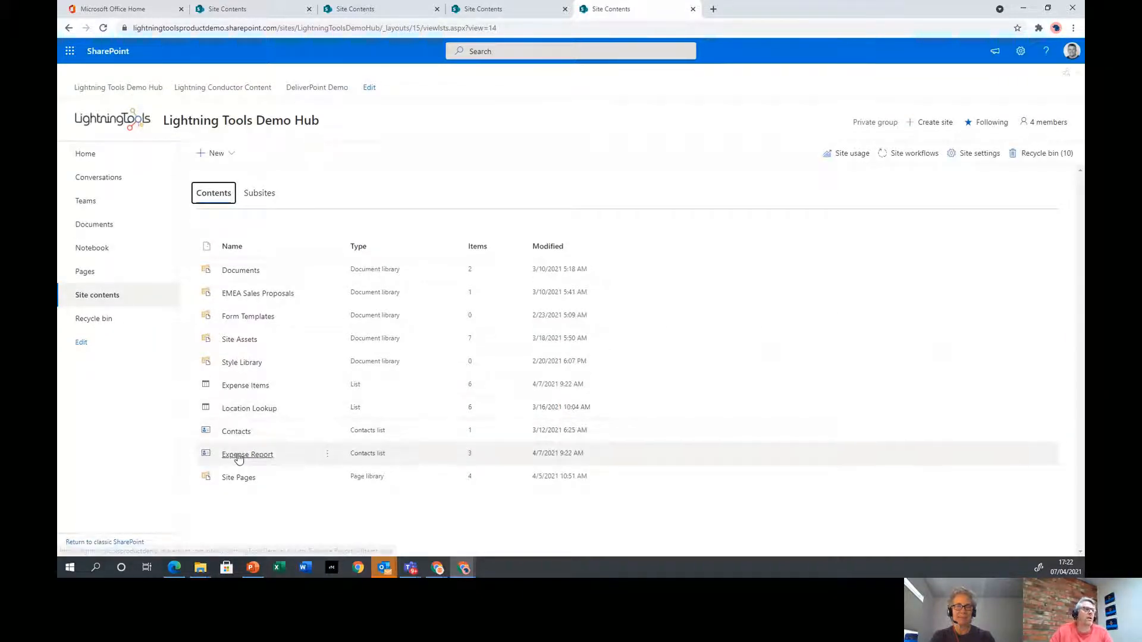
{"action": "left_click", "coordinate": [245, 454]}
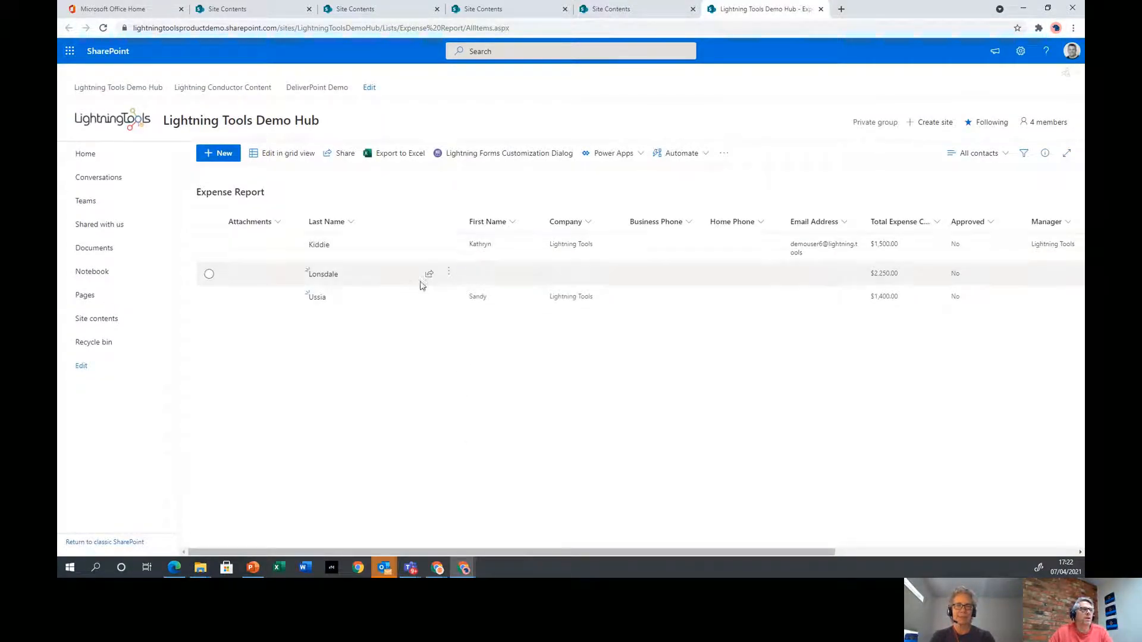
{"action": "left_click", "coordinate": [449, 296]}
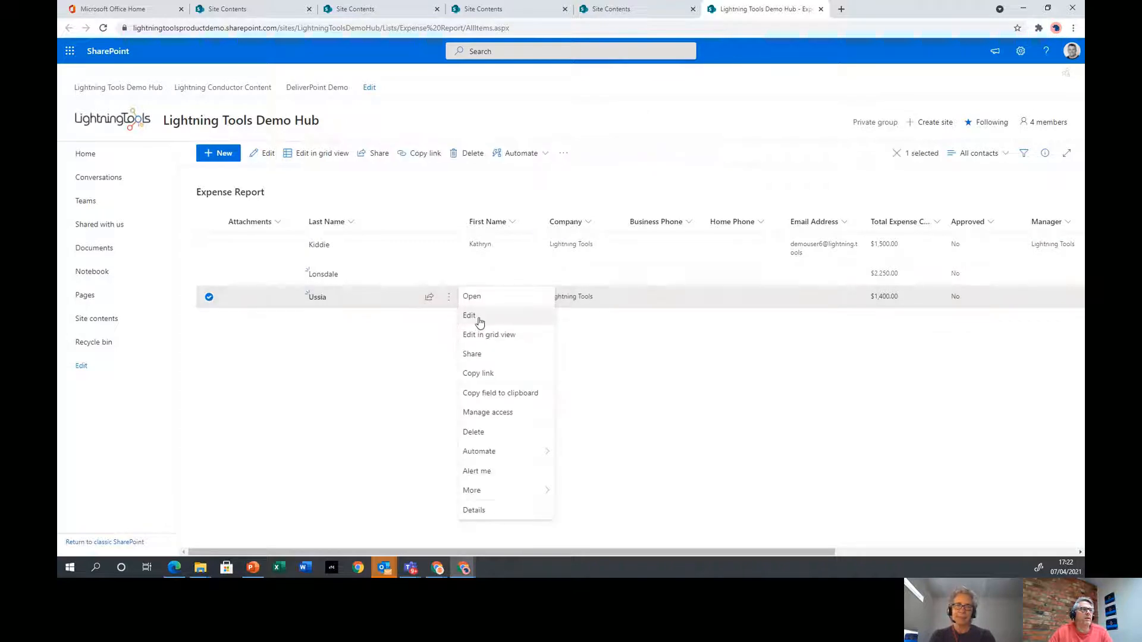
{"action": "left_click", "coordinate": [463, 316]}
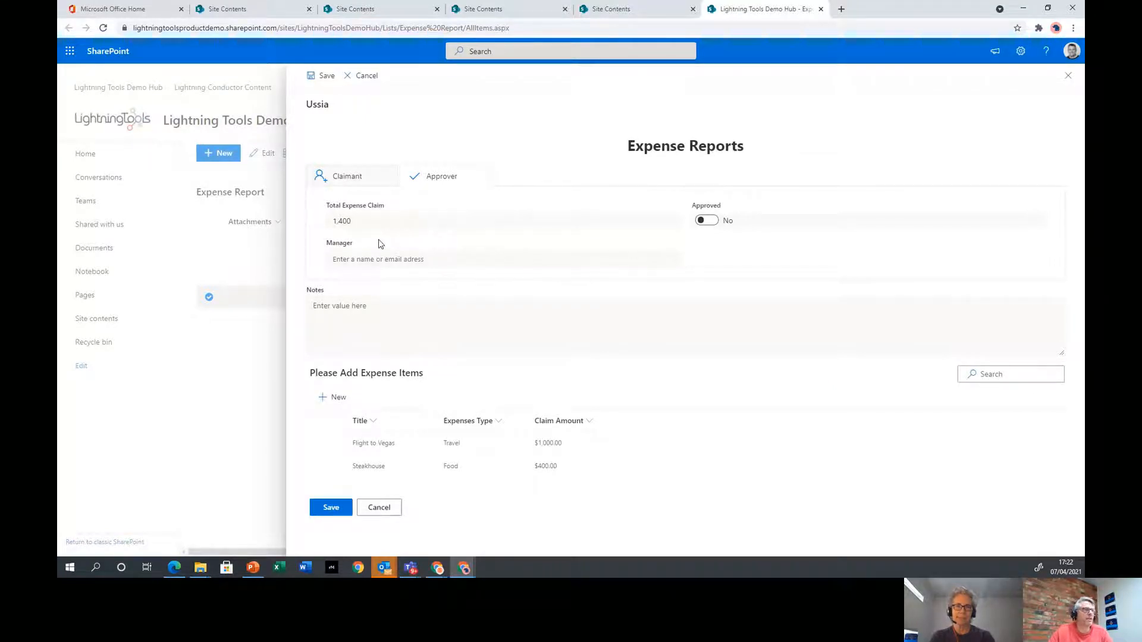
Cancel the $1,400 edit, open the $2,250 report, review both tabs, and cancel unchanged
{"action": "left_click", "coordinate": [385, 509]}
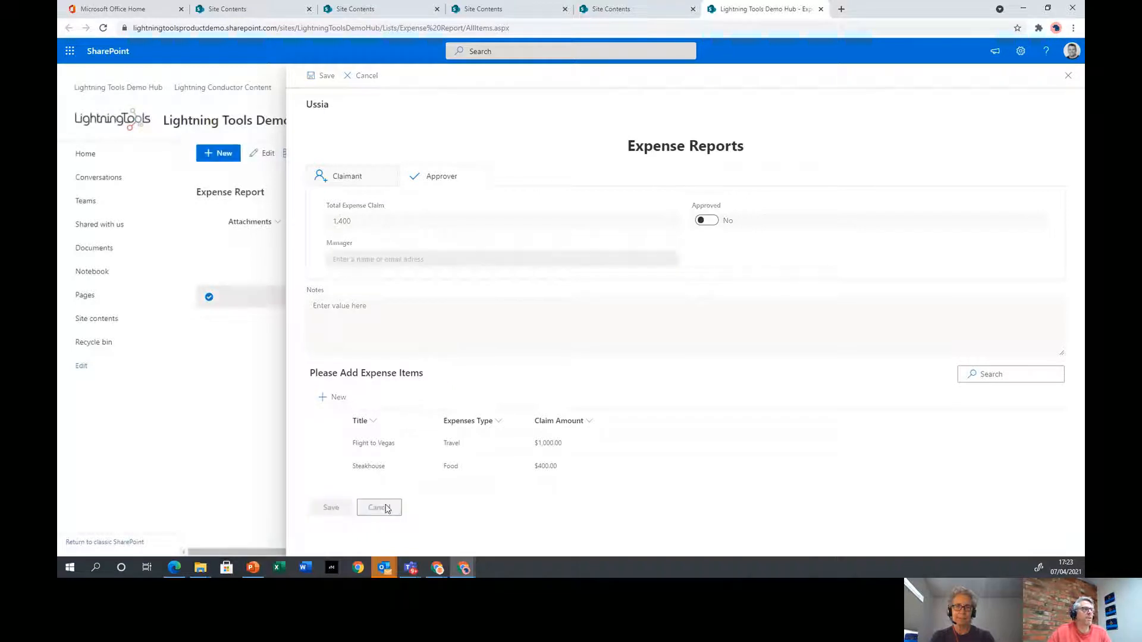
{"action": "left_click", "coordinate": [210, 299]}
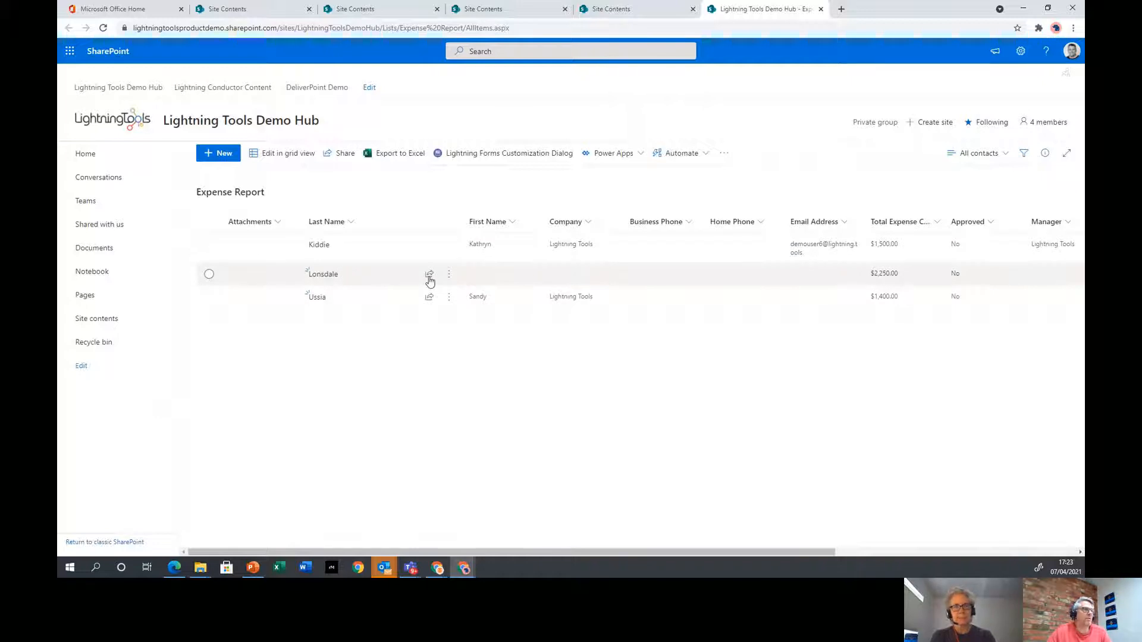
{"action": "left_click", "coordinate": [450, 277]}
{"action": "left_click", "coordinate": [478, 293]}
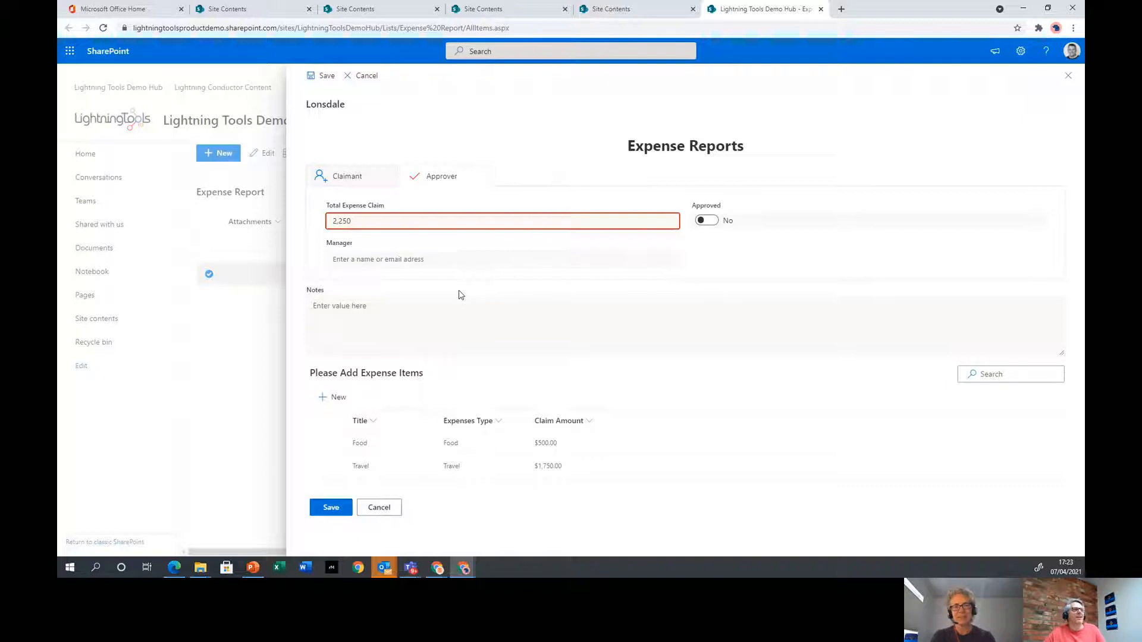
{"action": "left_click", "coordinate": [355, 178]}
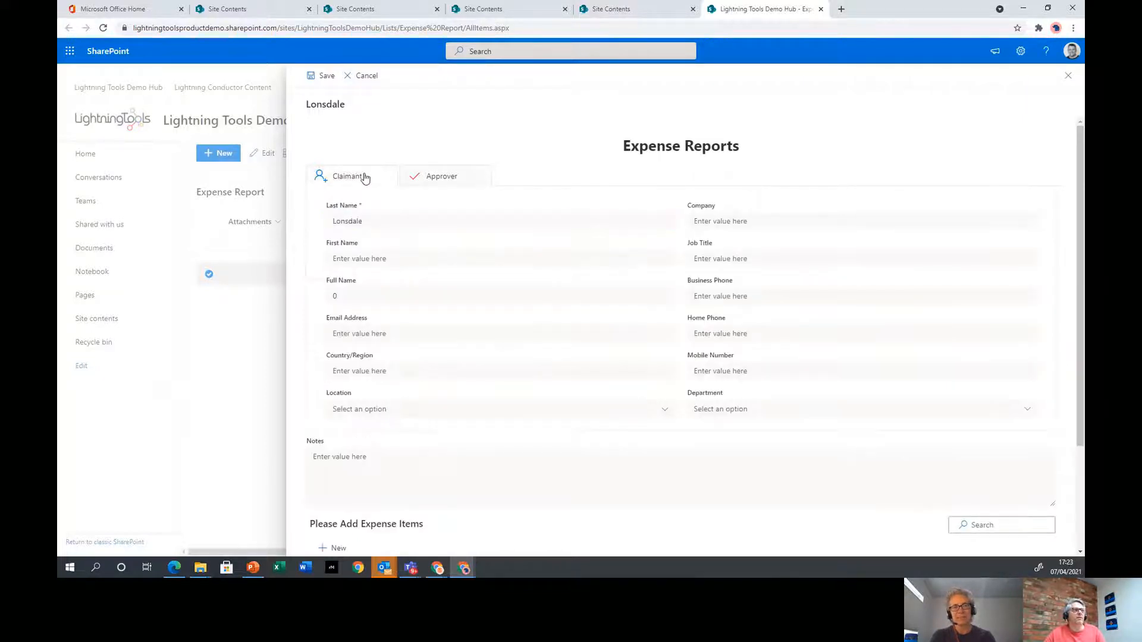
{"action": "left_click", "coordinate": [426, 179]}
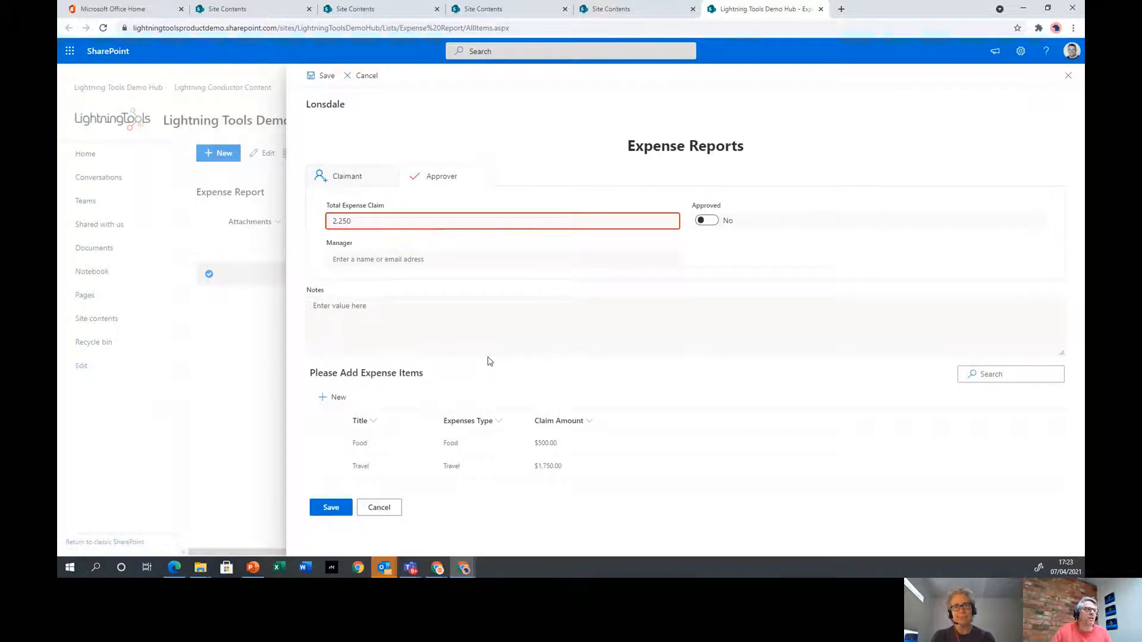
{"action": "left_click", "coordinate": [393, 508]}
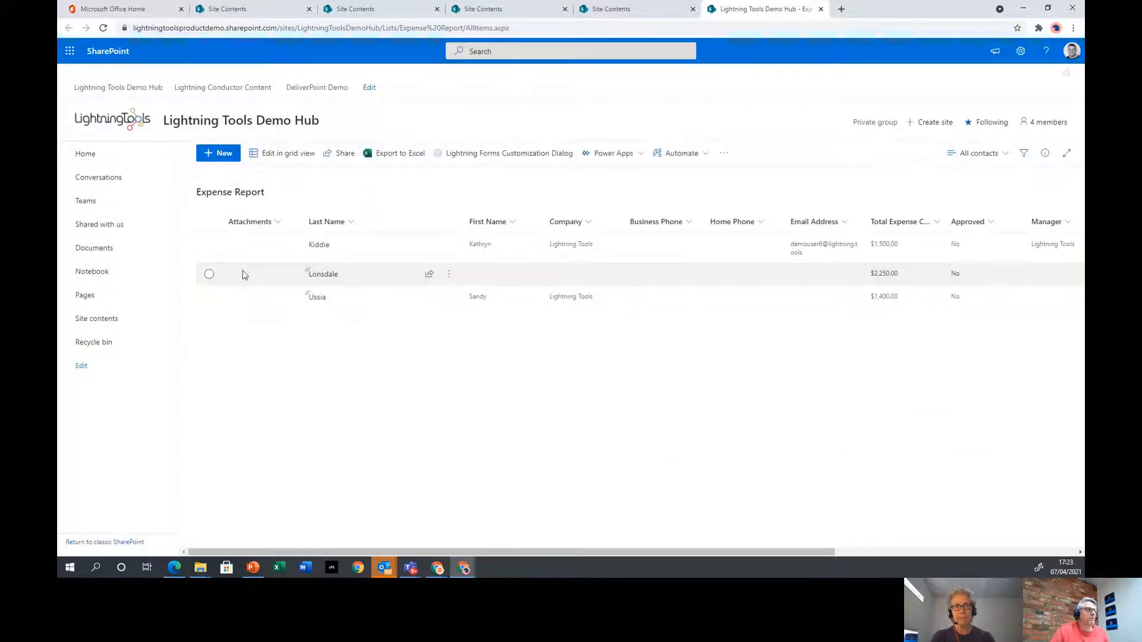
Open EditForm.aspx for Expense Report in the Lightning Forms designer and show its styling panel
{"action": "left_click", "coordinate": [496, 156]}
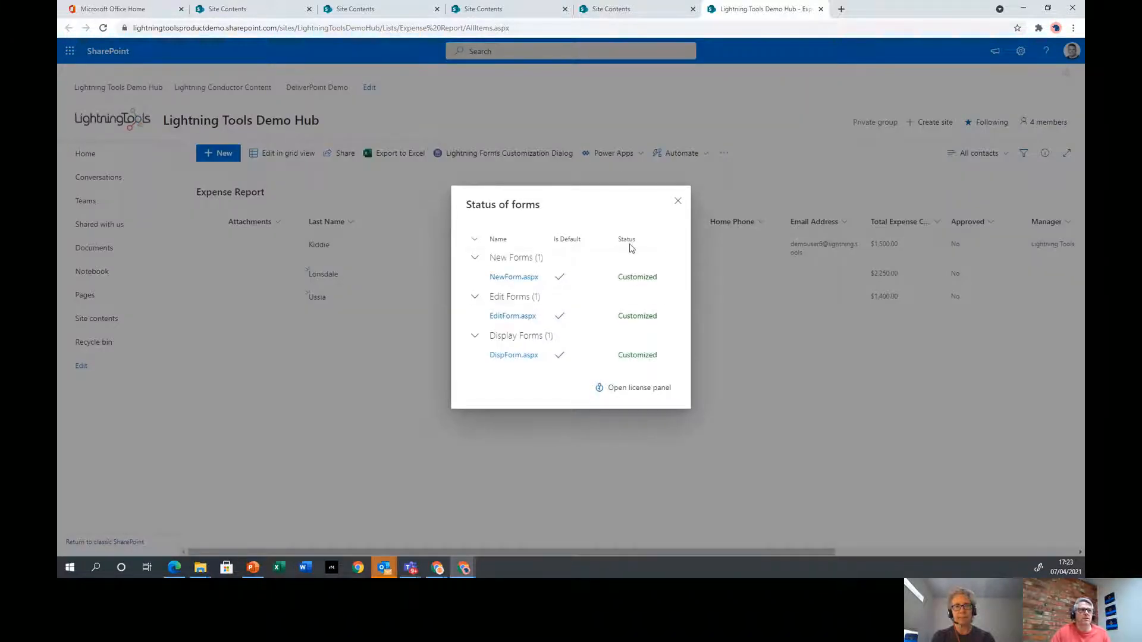
{"action": "left_click", "coordinate": [502, 316]}
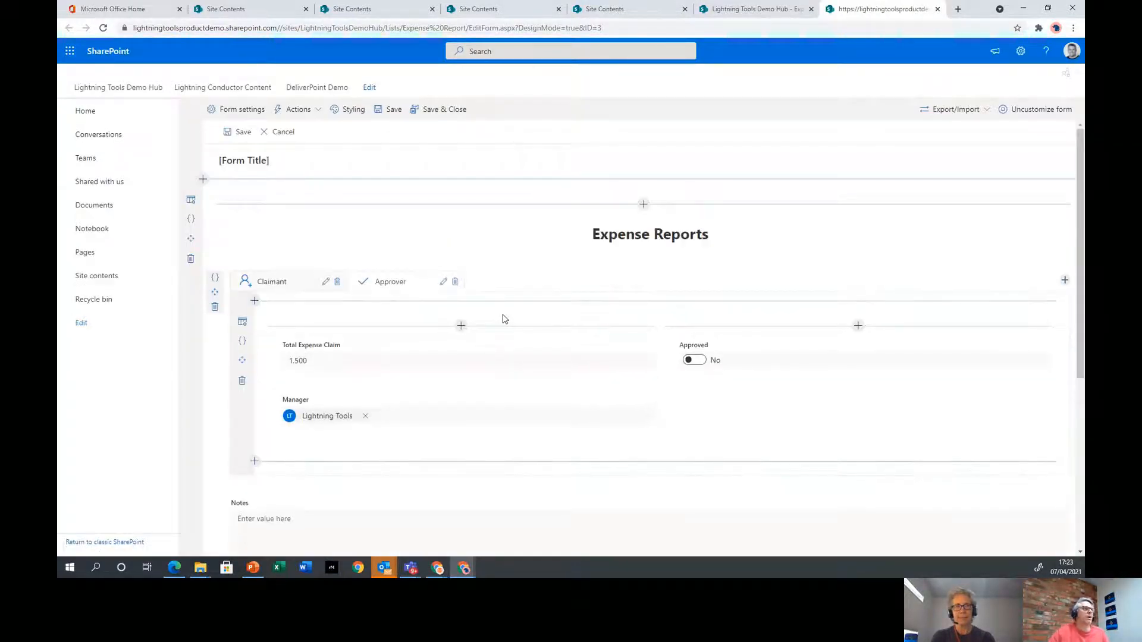
{"action": "left_click", "coordinate": [346, 121]}
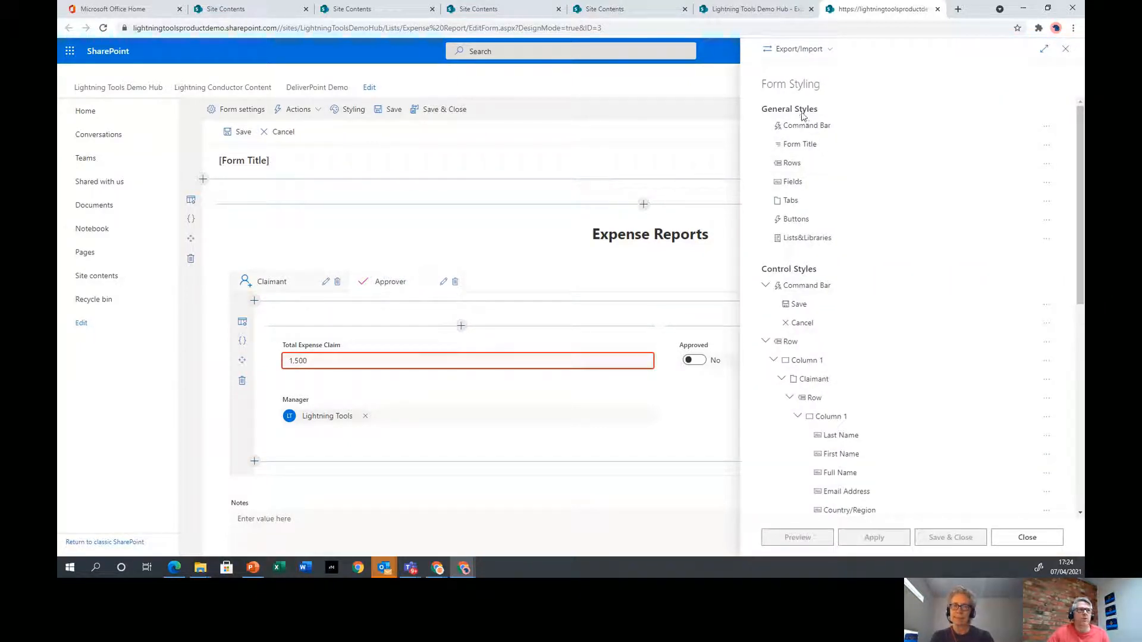
Delete the Style for Approver rule from the Approver tab in Form Styling
{"action": "scroll", "coordinate": [809, 143], "scroll_direction": "down", "scroll_amount": 4}
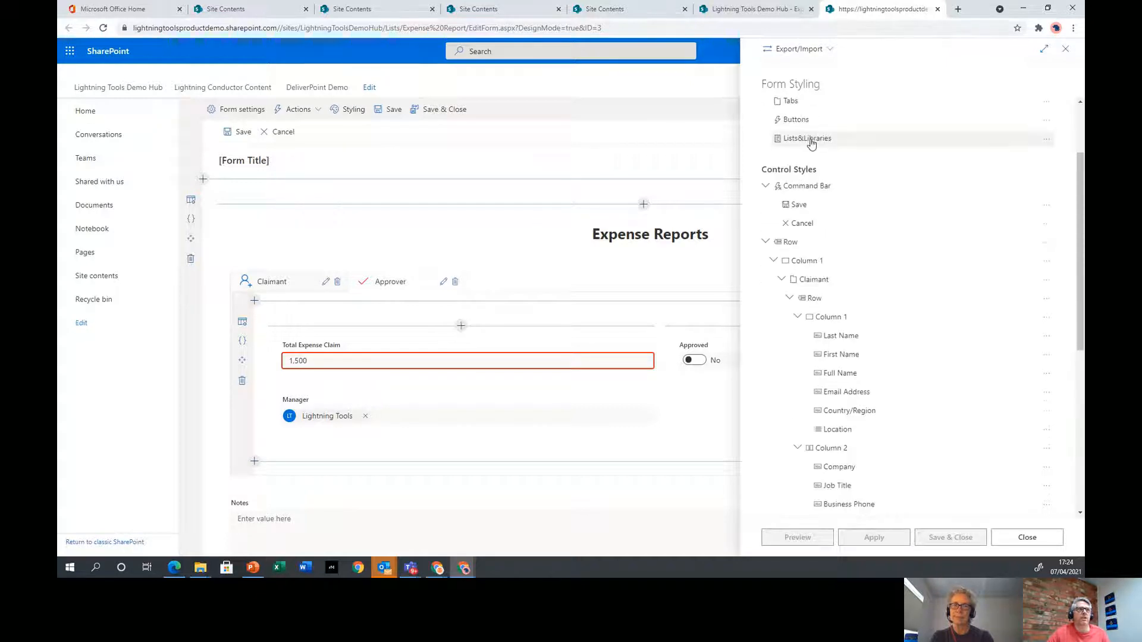
{"action": "scroll", "coordinate": [861, 247], "scroll_direction": "down", "scroll_amount": 4}
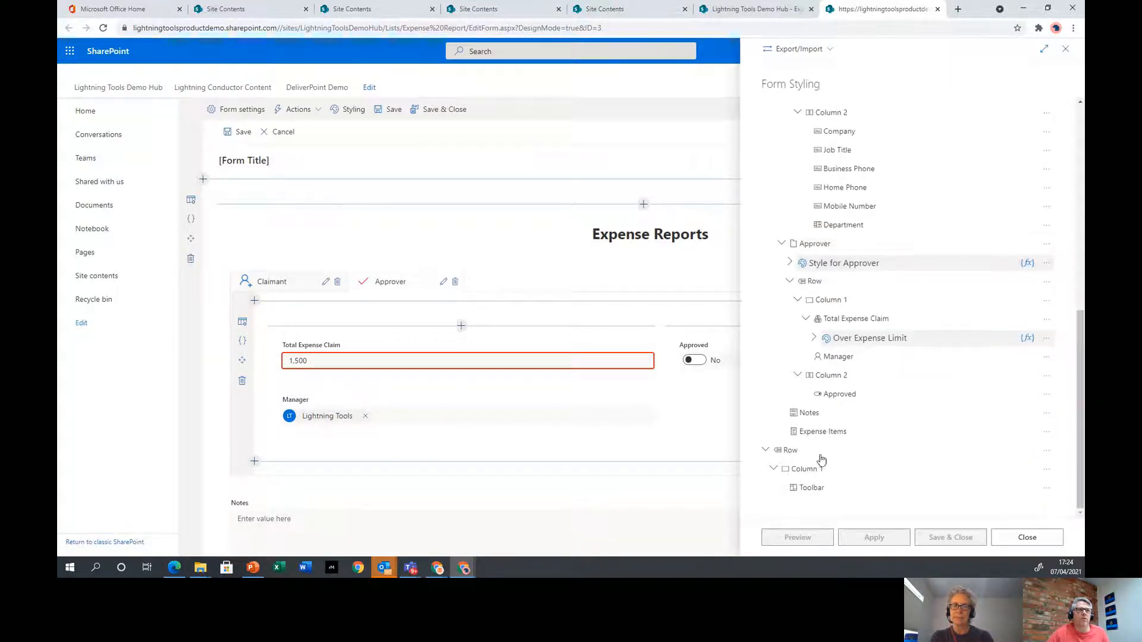
{"action": "scroll", "coordinate": [816, 485], "scroll_direction": "up", "scroll_amount": 8}
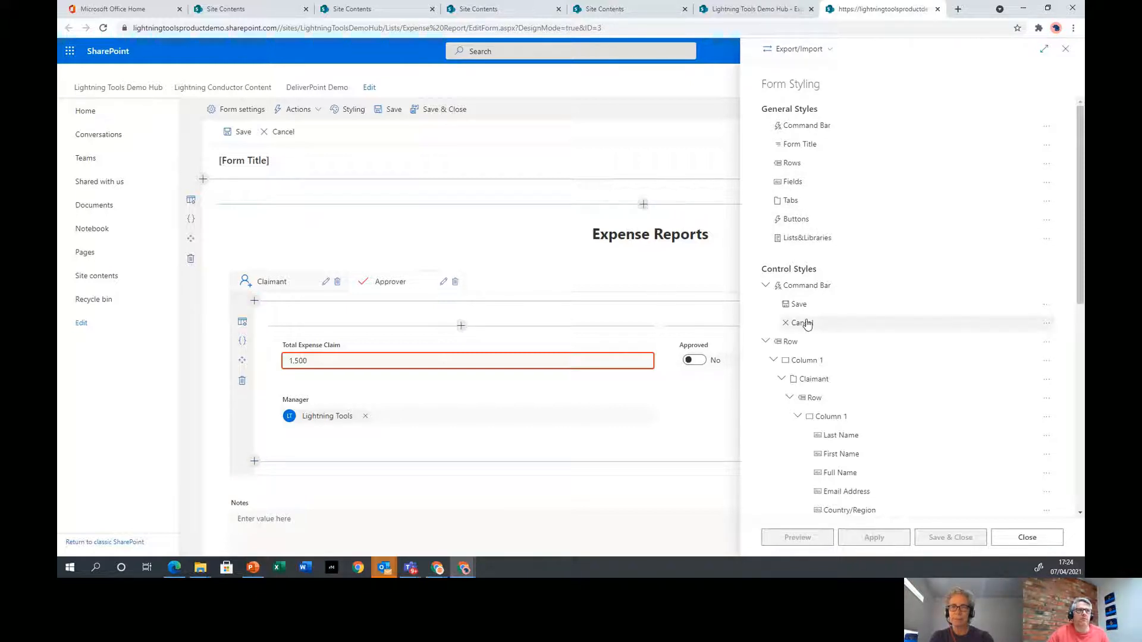
{"action": "scroll", "coordinate": [813, 323], "scroll_direction": "down", "scroll_amount": 1}
{"action": "scroll", "coordinate": [812, 321], "scroll_direction": "down", "scroll_amount": 1}
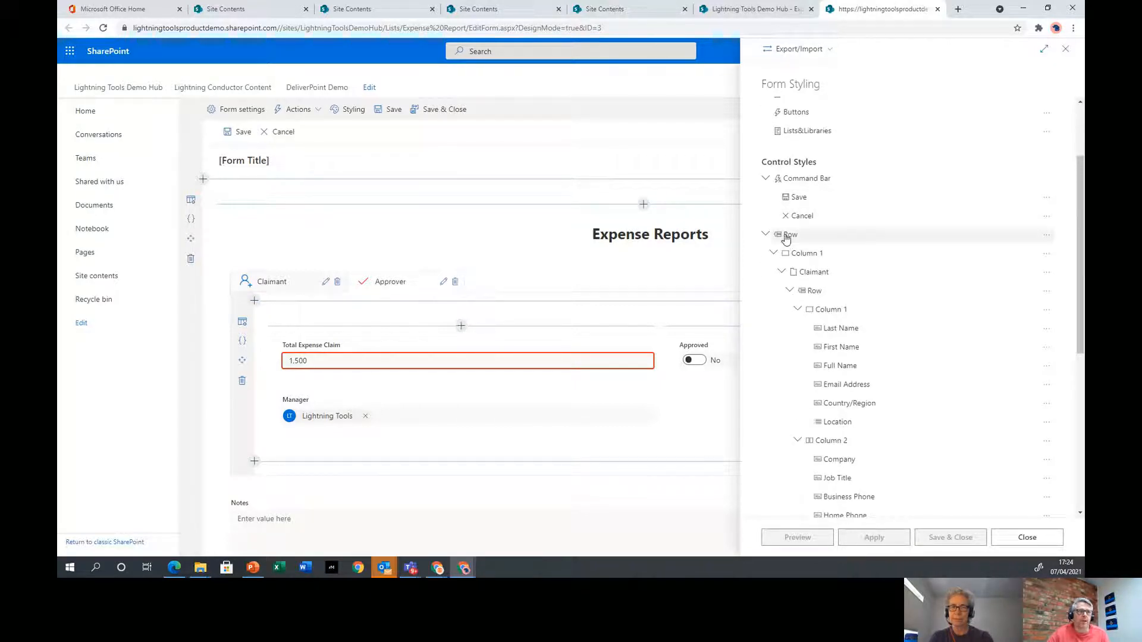
{"action": "left_click", "coordinate": [814, 275]}
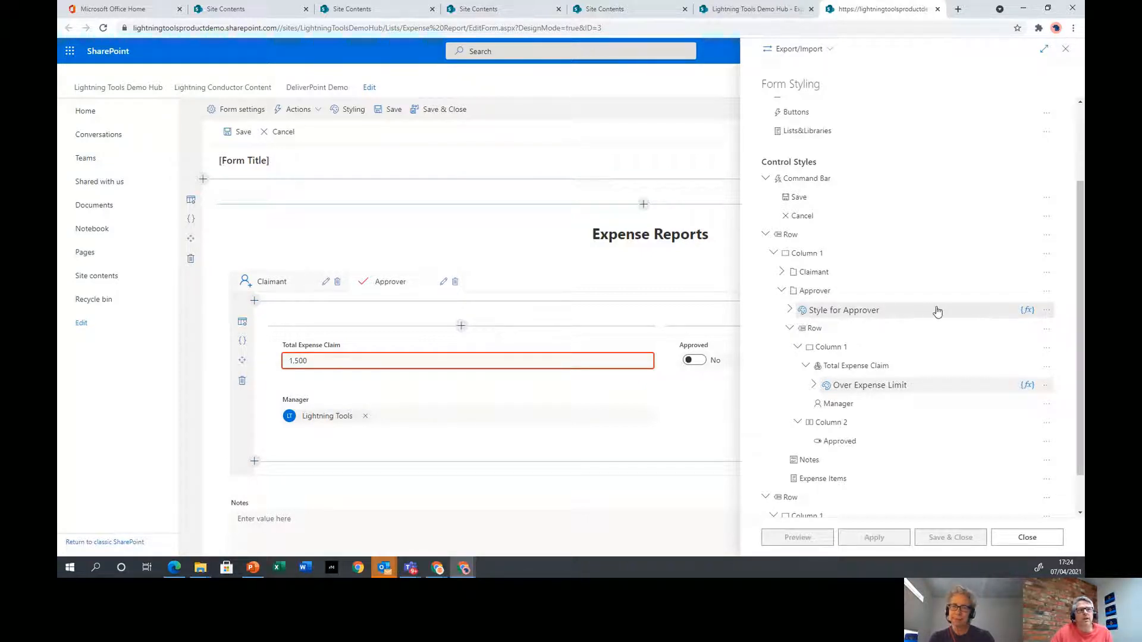
{"action": "left_click", "coordinate": [799, 312]}
{"action": "left_click", "coordinate": [1045, 310]}
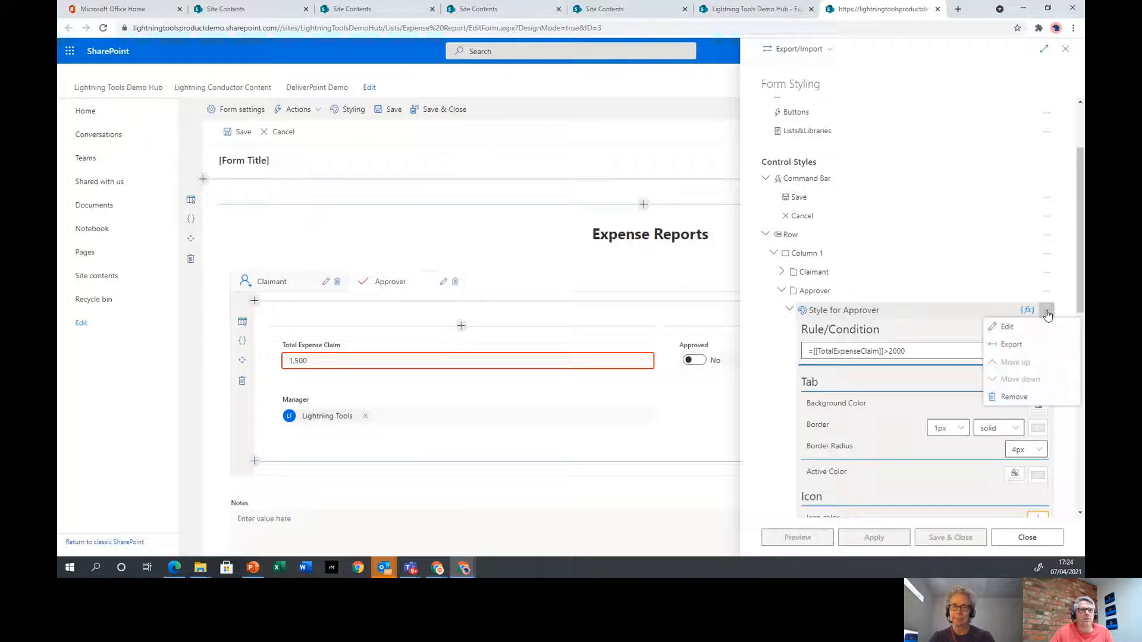
{"action": "left_click", "coordinate": [1014, 398]}
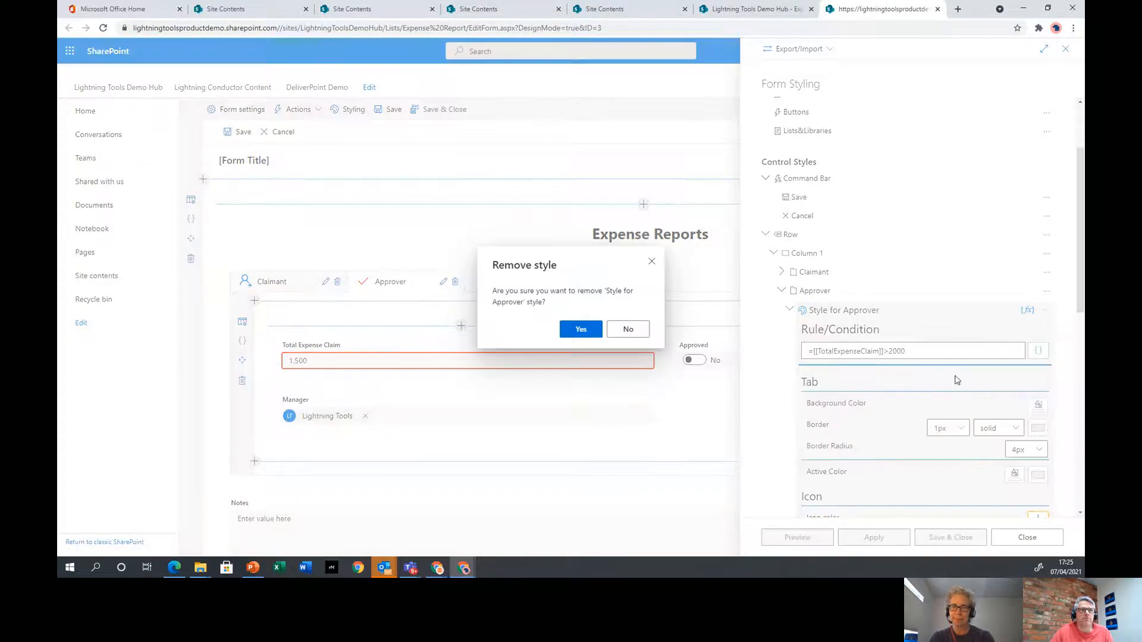
{"action": "left_click", "coordinate": [581, 329]}
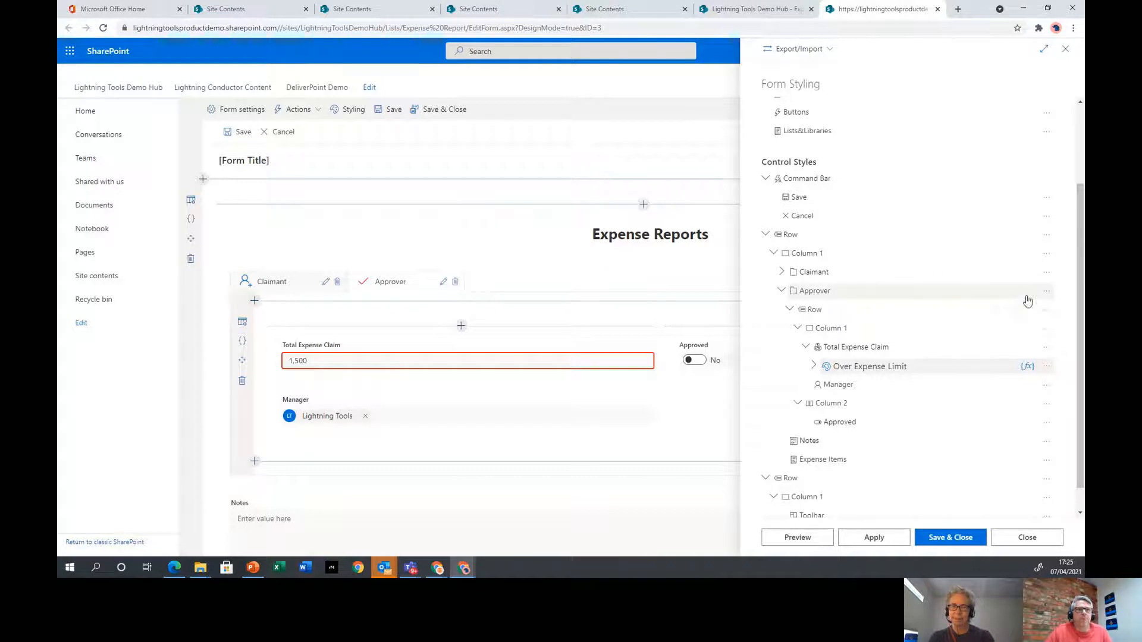
Add a new from-scratch style to the Approver tab after checking the template and copy options
{"action": "left_click", "coordinate": [1047, 296]}
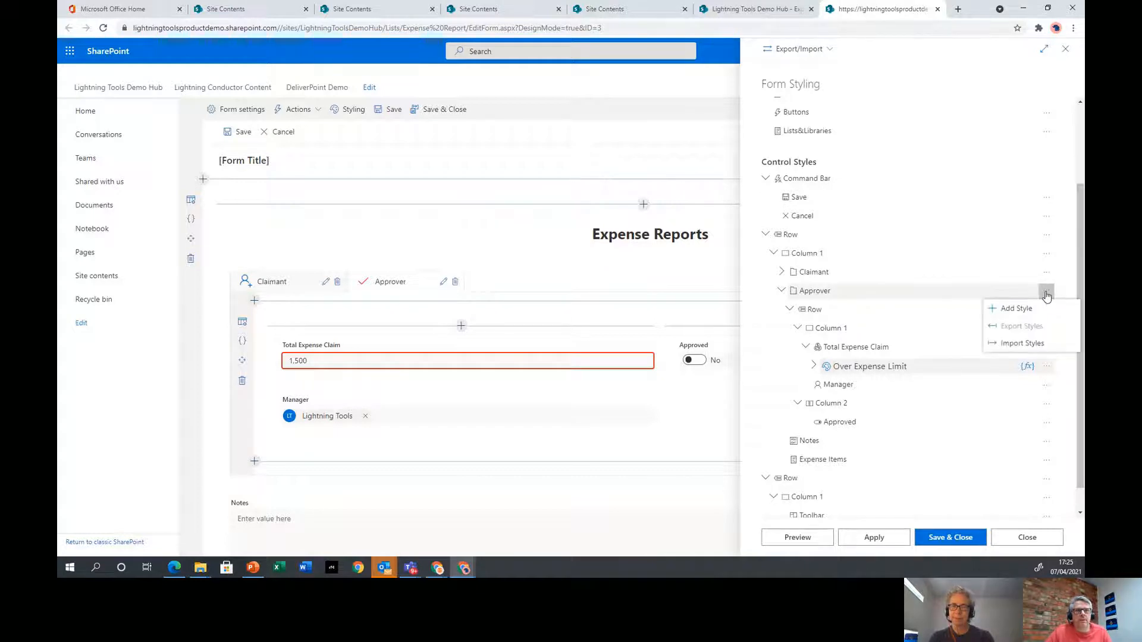
{"action": "left_click", "coordinate": [1017, 309]}
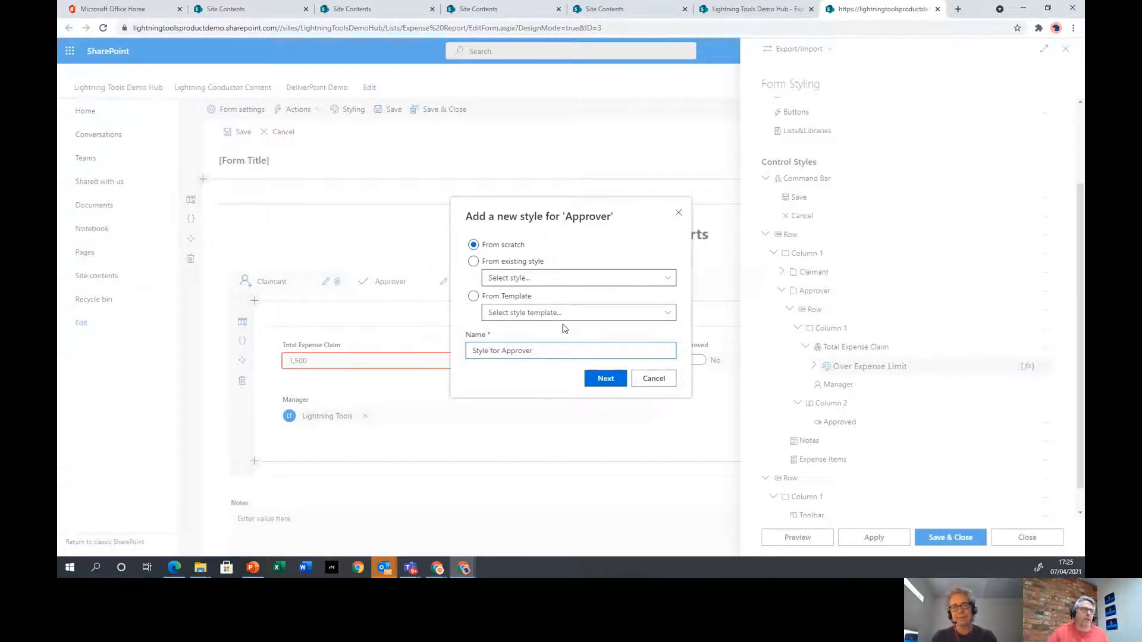
{"action": "left_click", "coordinate": [634, 316]}
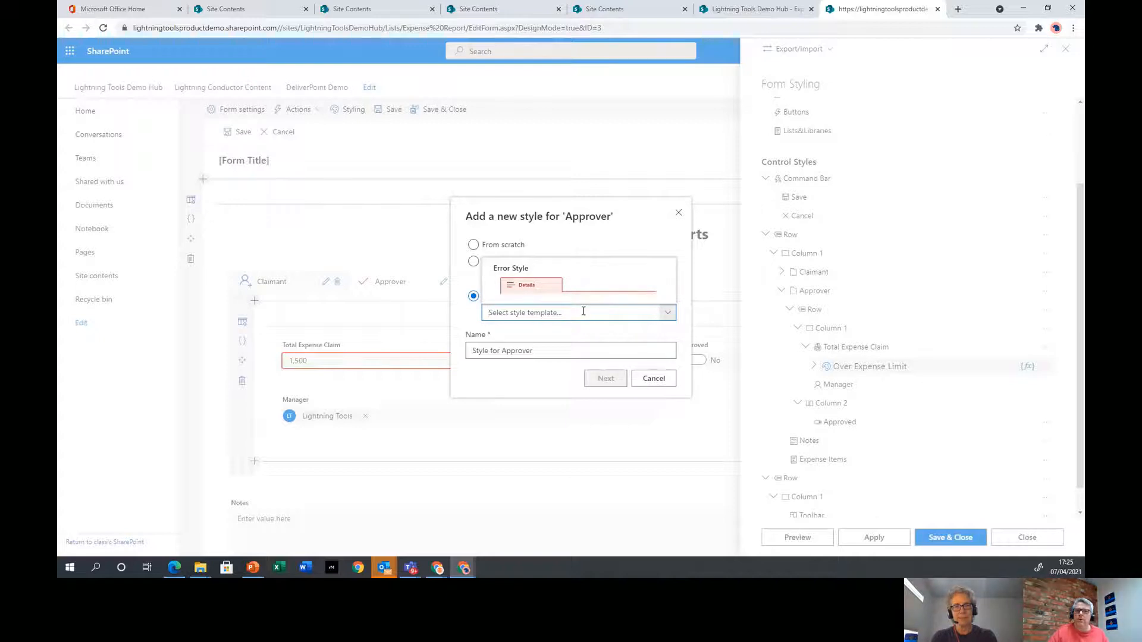
{"action": "left_click", "coordinate": [465, 313]}
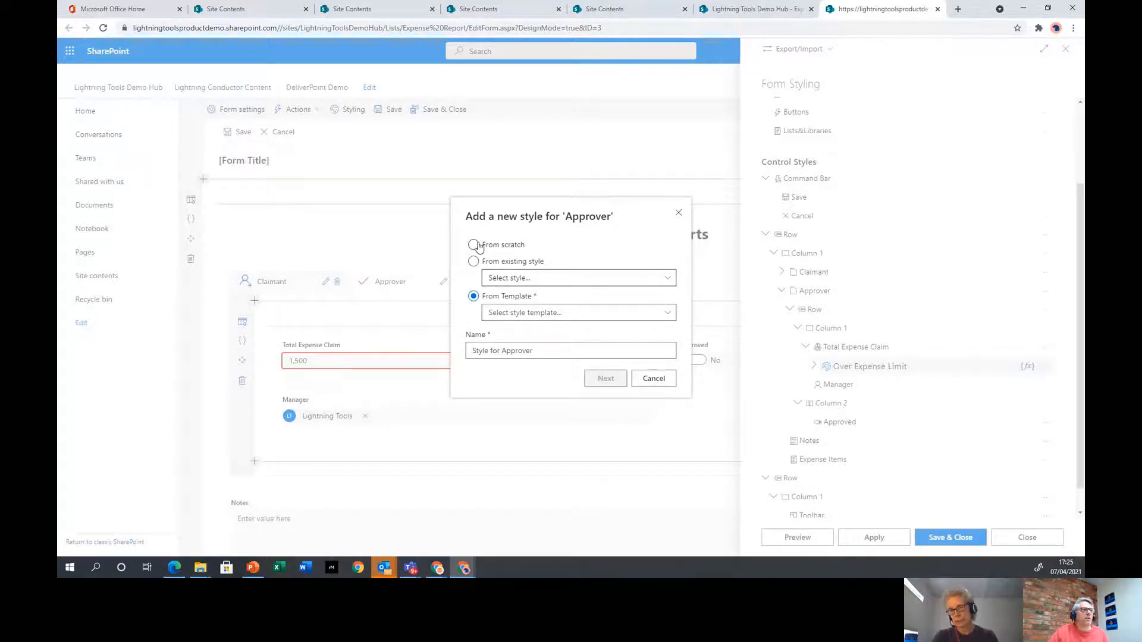
{"action": "left_click", "coordinate": [516, 262]}
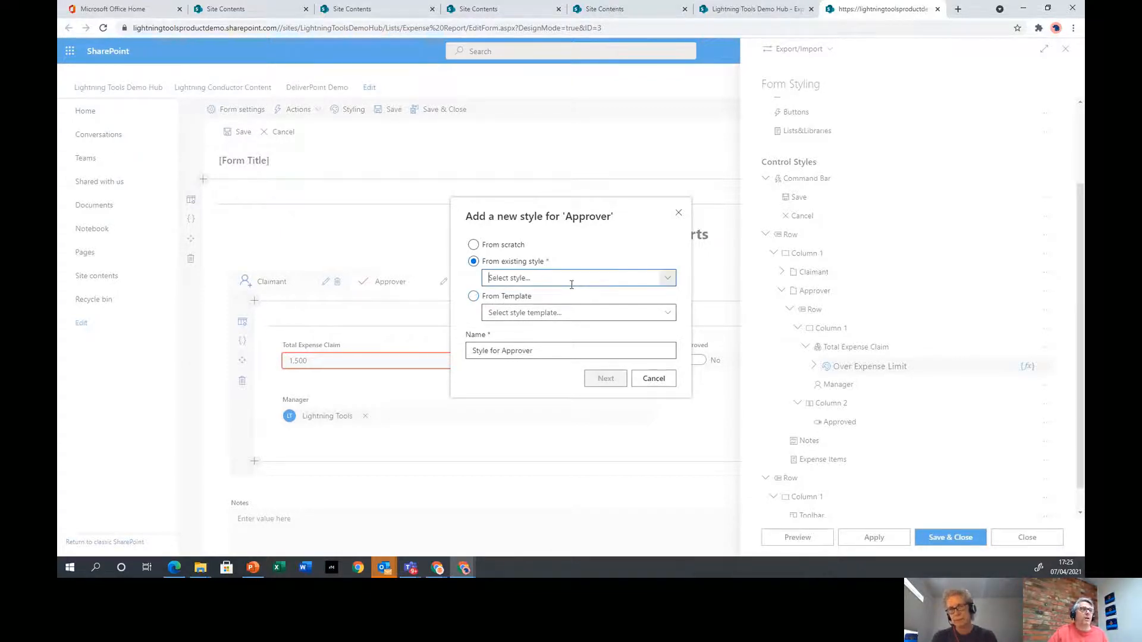
{"action": "left_click", "coordinate": [572, 279]}
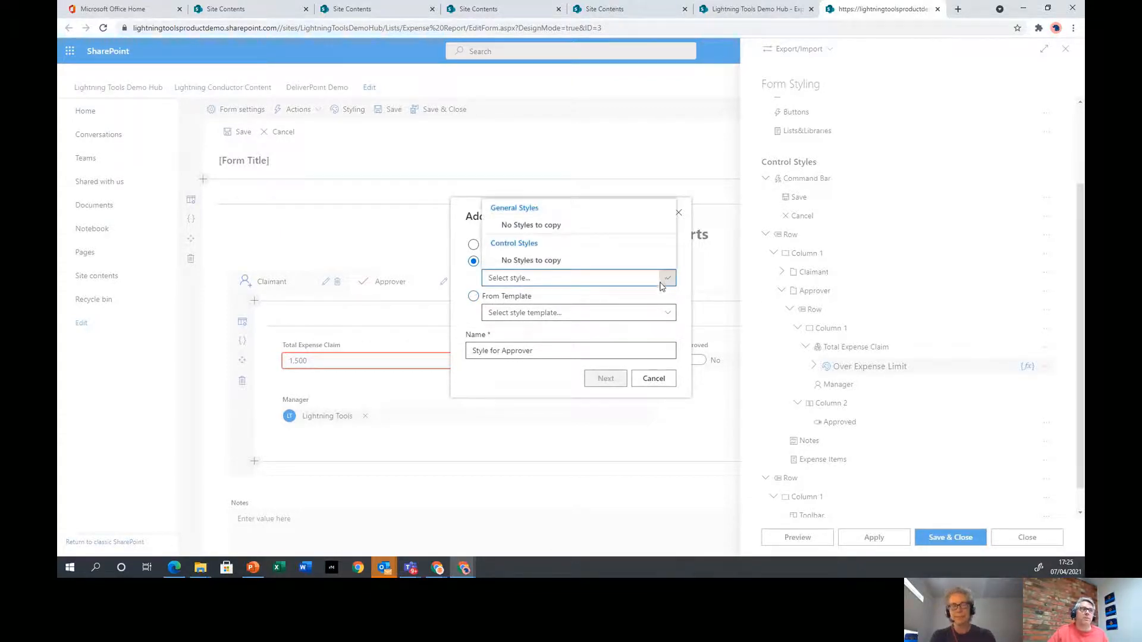
{"action": "left_click", "coordinate": [476, 275]}
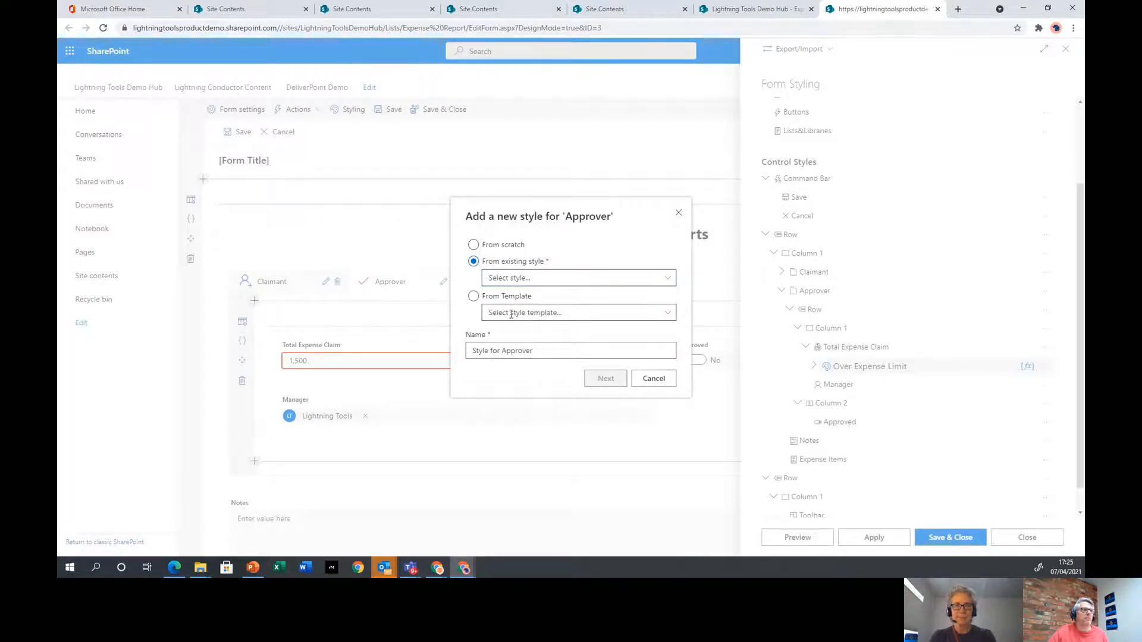
{"action": "left_click", "coordinate": [478, 247]}
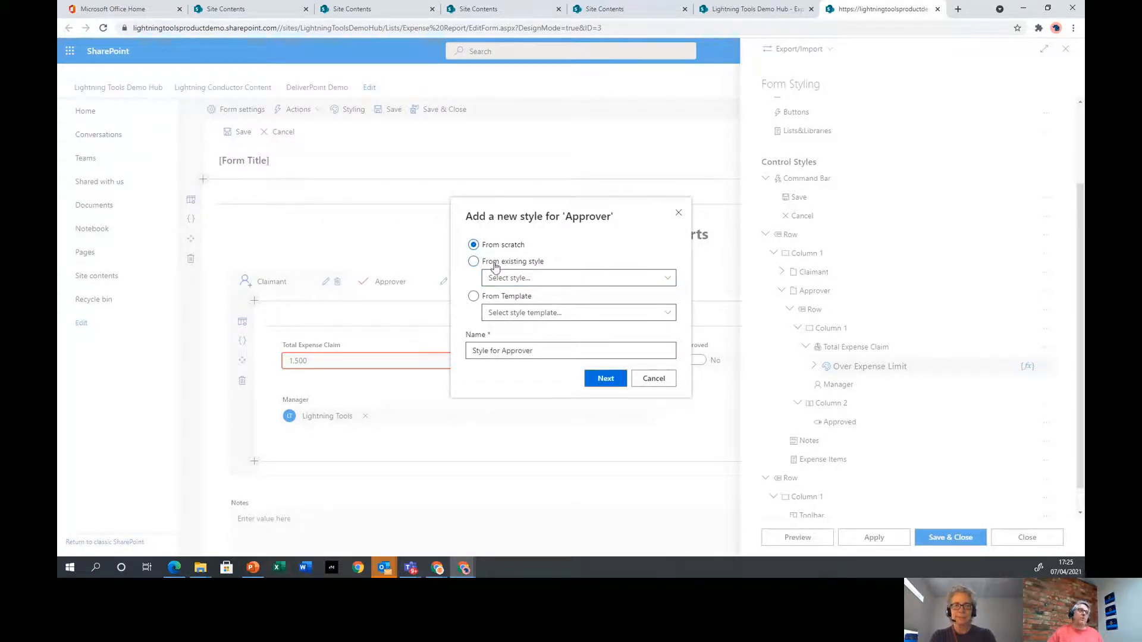
Name the style Highlight Approver Tab, create it, and start its rule condition
{"action": "triple_click", "coordinate": [565, 353]}
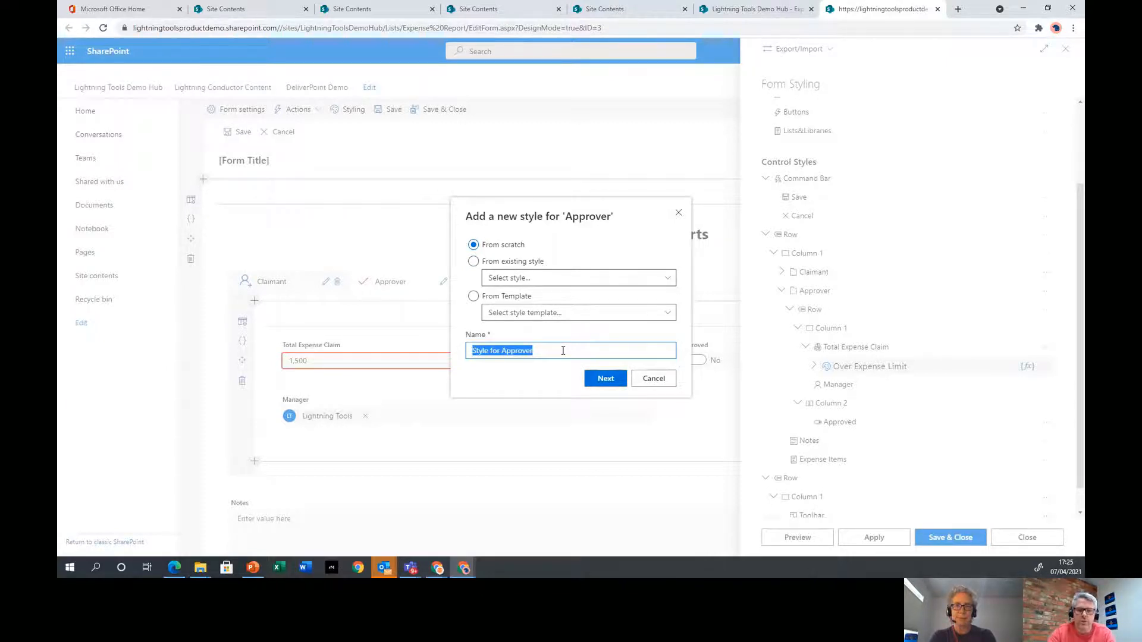
{"action": "type", "text": "Highligh"}
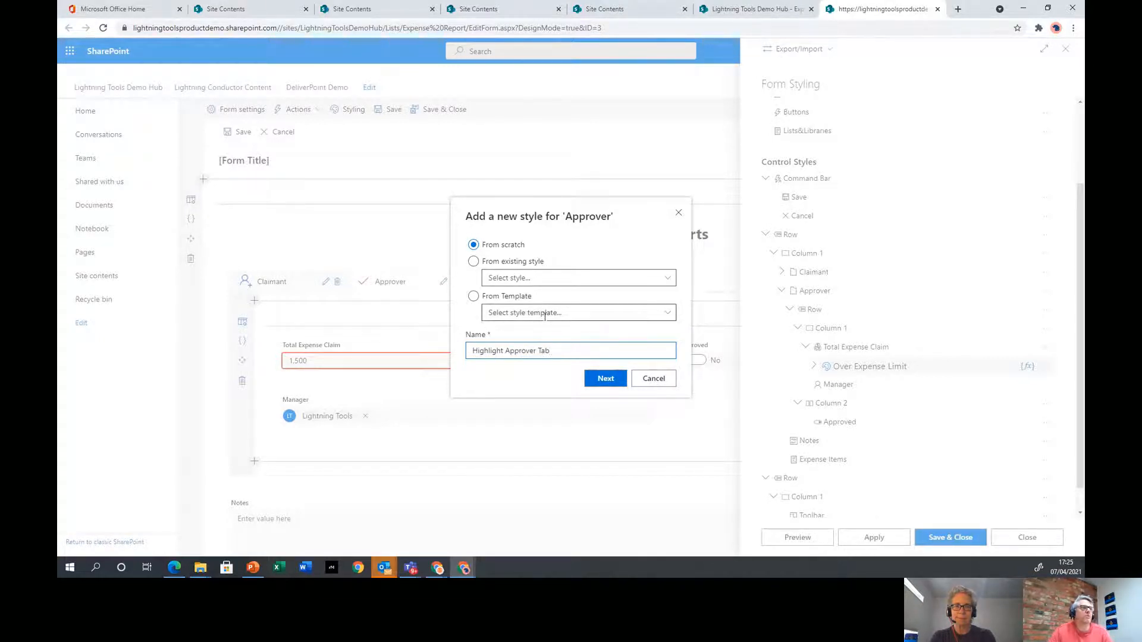
{"action": "left_click", "coordinate": [612, 379]}
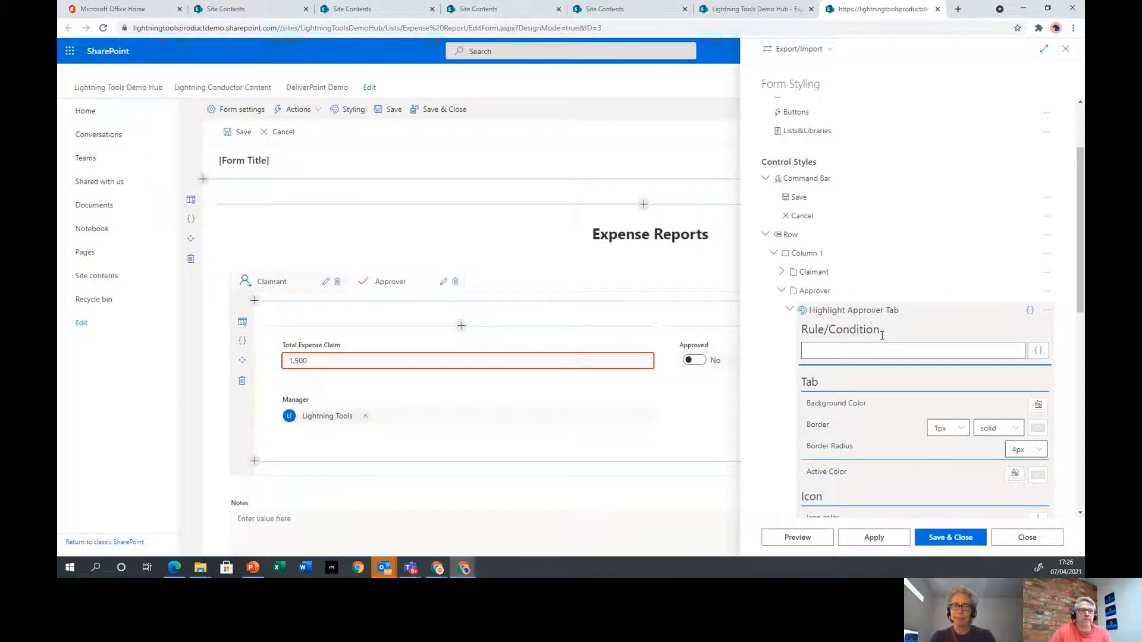
{"action": "left_click", "coordinate": [1039, 352]}
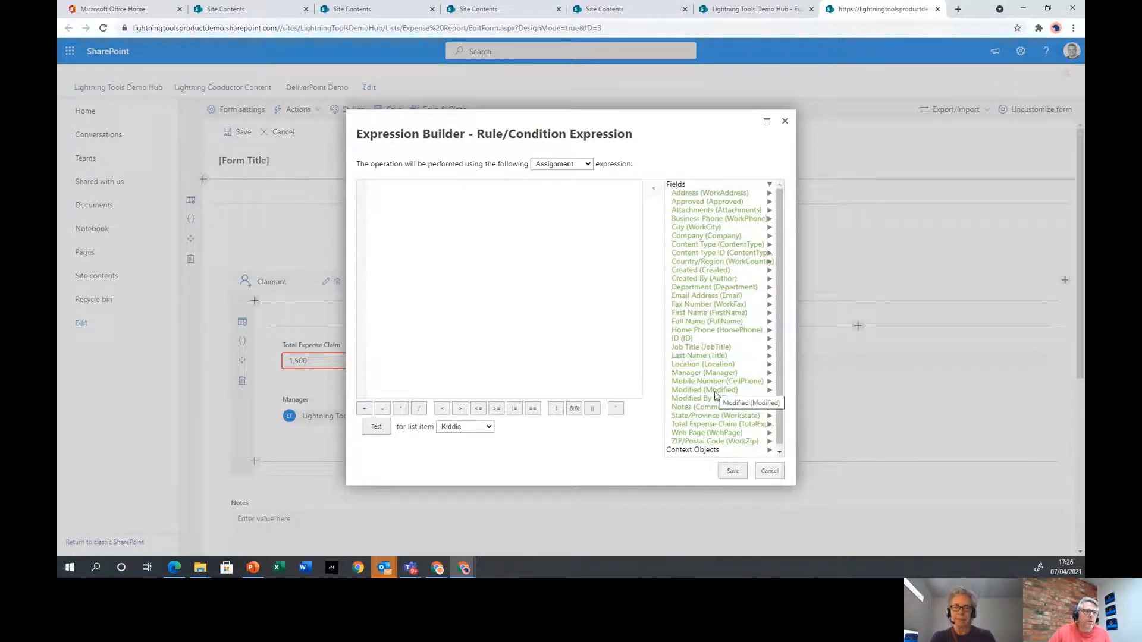
Set the condition to =[[TotalExpenseClaim]]>2000, test it on two sample reports (false, true), and save
{"action": "double_click", "coordinate": [735, 425]}
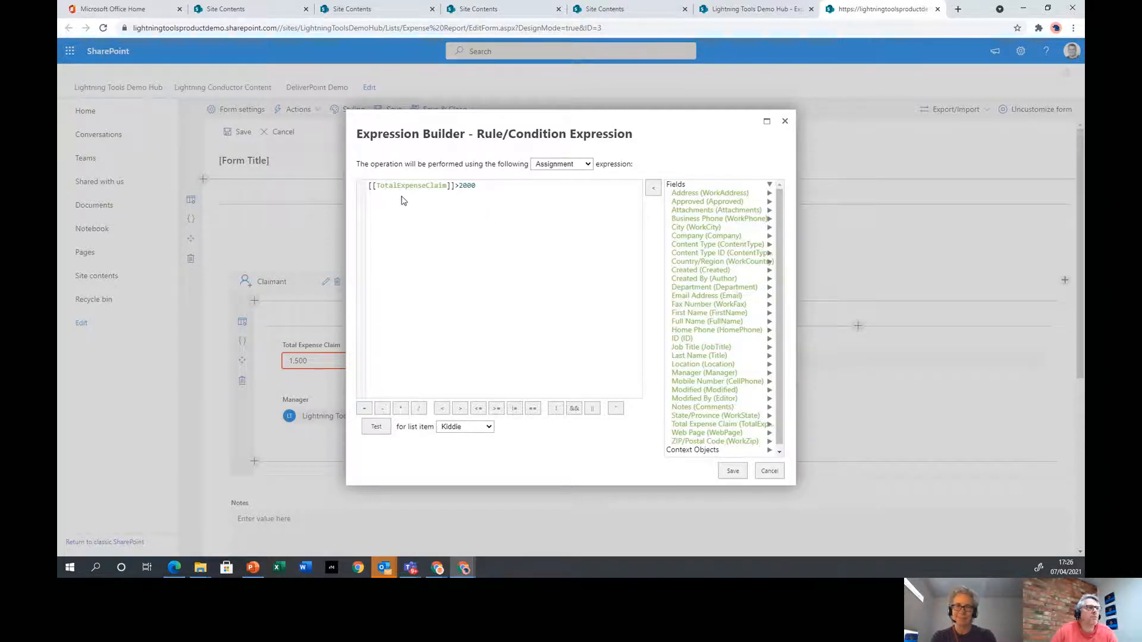
{"action": "left_click", "coordinate": [457, 427]}
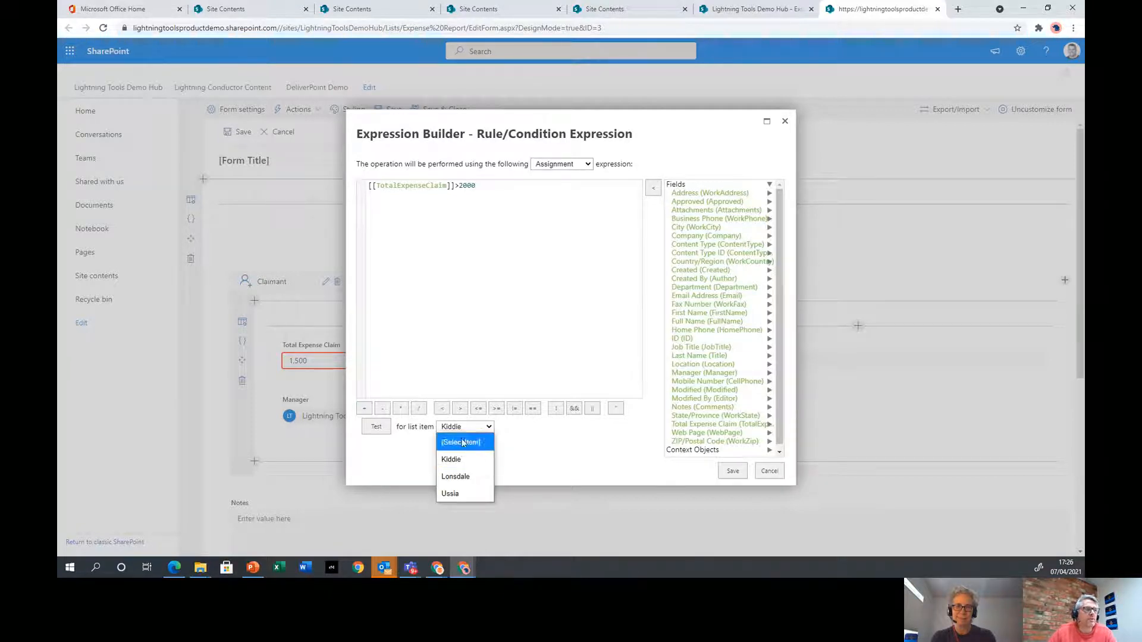
{"action": "left_click", "coordinate": [452, 495]}
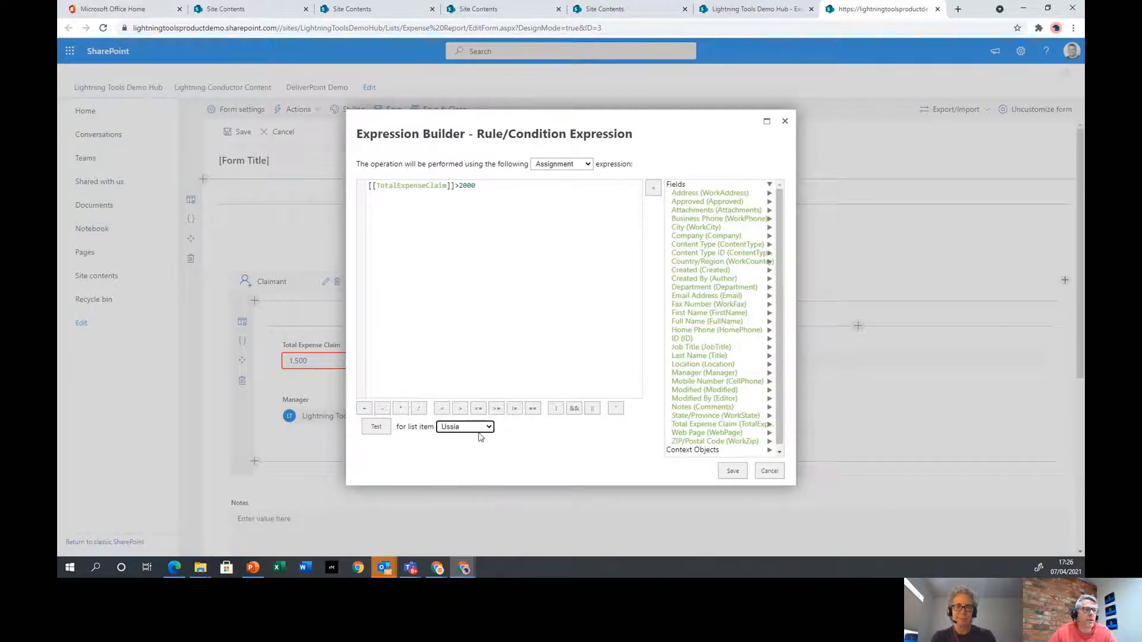
{"action": "left_click", "coordinate": [376, 427]}
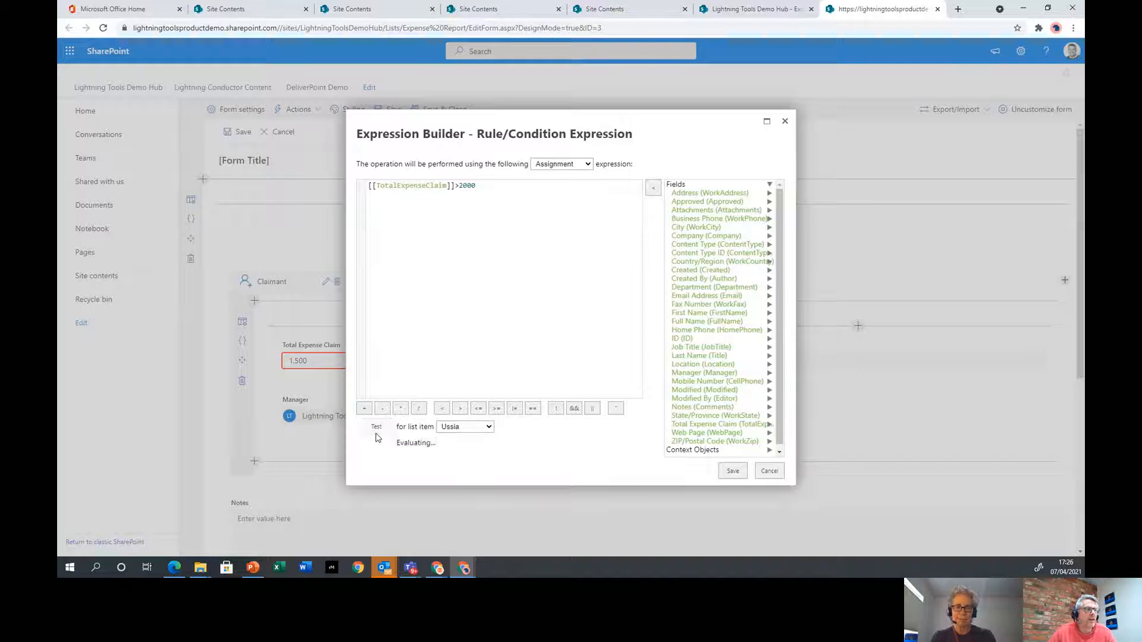
{"action": "left_click", "coordinate": [484, 427]}
{"action": "left_click", "coordinate": [483, 474]}
{"action": "left_click", "coordinate": [384, 430]}
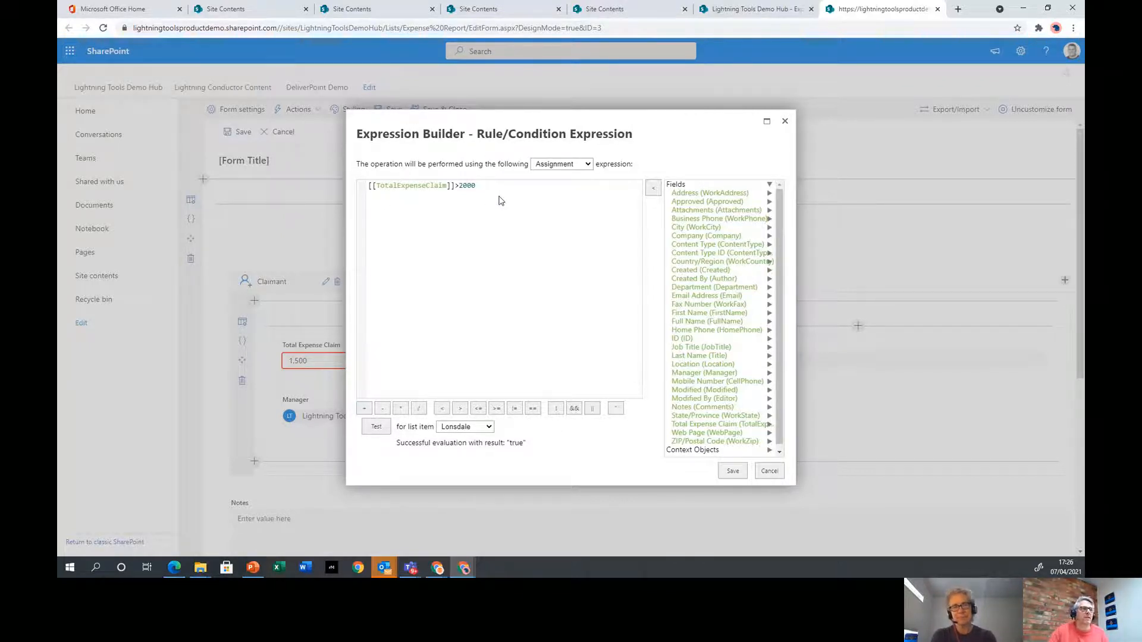
{"action": "left_click", "coordinate": [728, 473]}
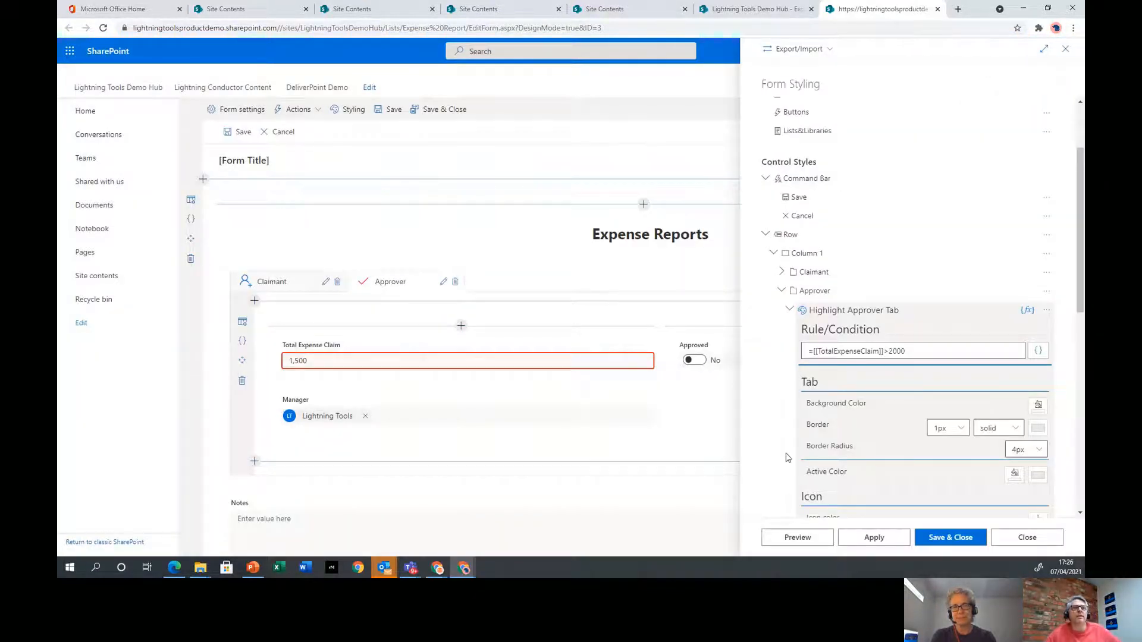
{"action": "scroll", "coordinate": [875, 424], "scroll_direction": "down", "scroll_amount": 3}
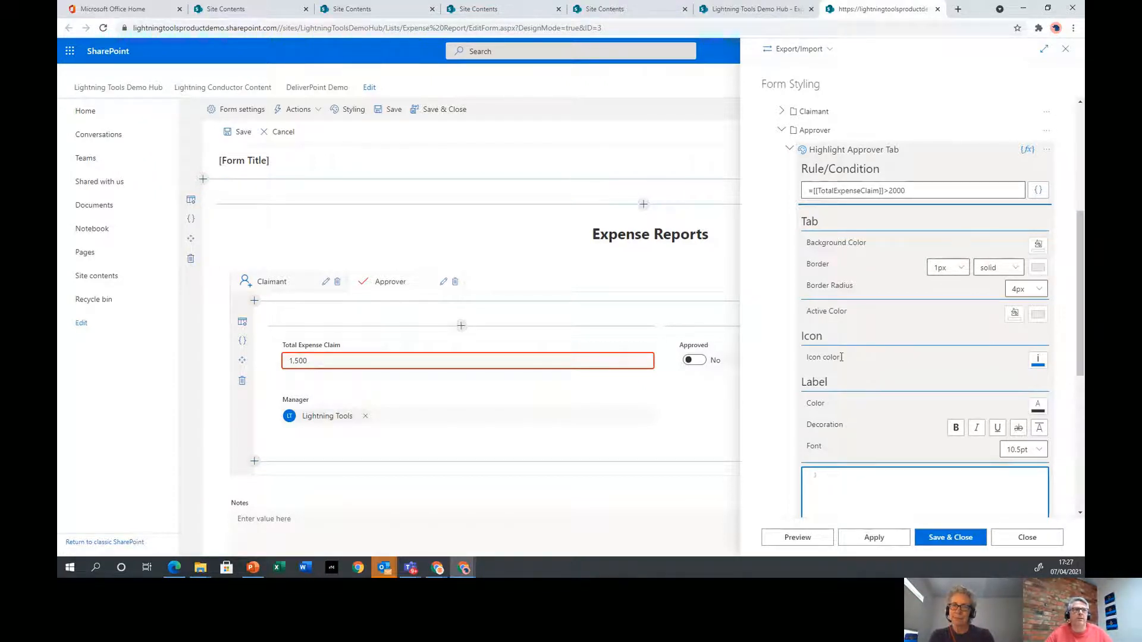
{"action": "scroll", "coordinate": [842, 357], "scroll_direction": "down", "scroll_amount": 1}
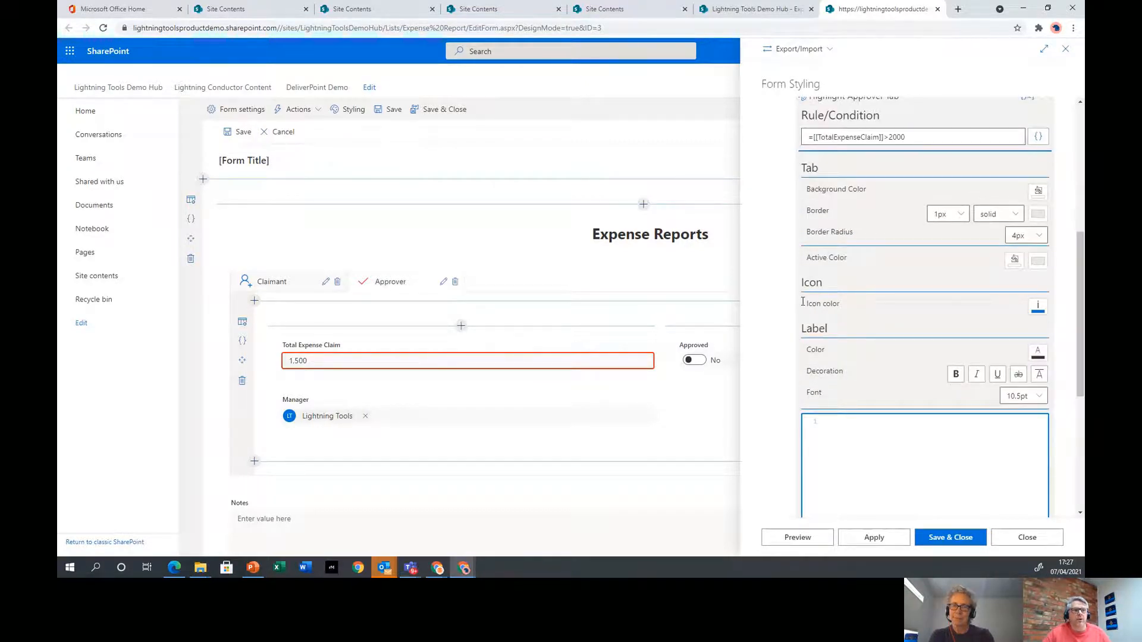
{"action": "scroll", "coordinate": [985, 306], "scroll_direction": "down", "scroll_amount": 1}
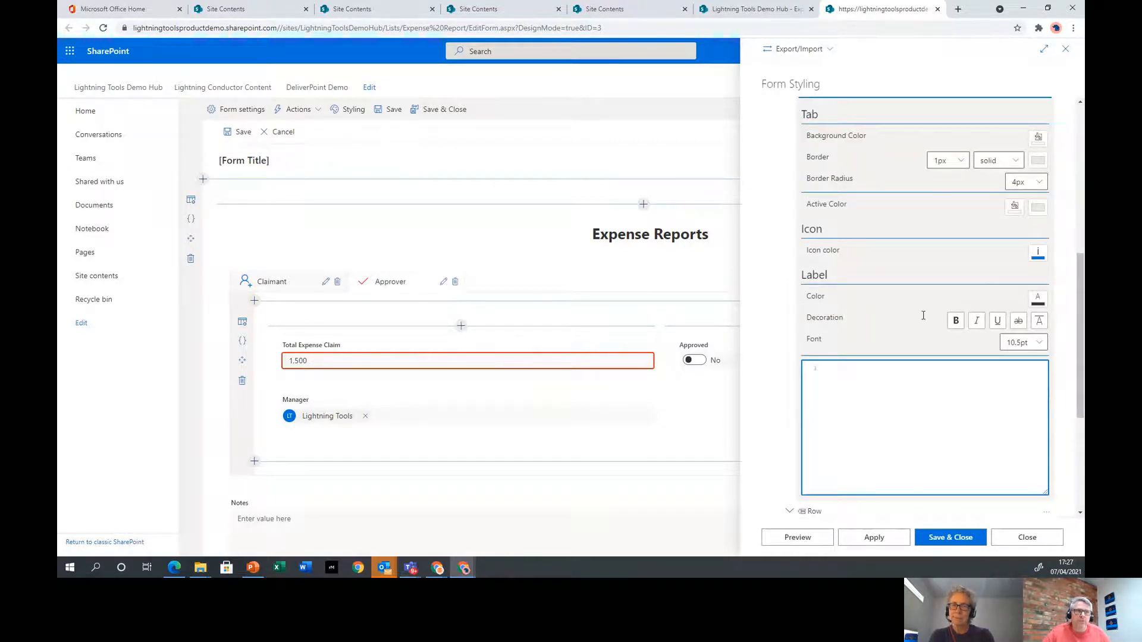
{"action": "scroll", "coordinate": [879, 452], "scroll_direction": "down", "scroll_amount": 3}
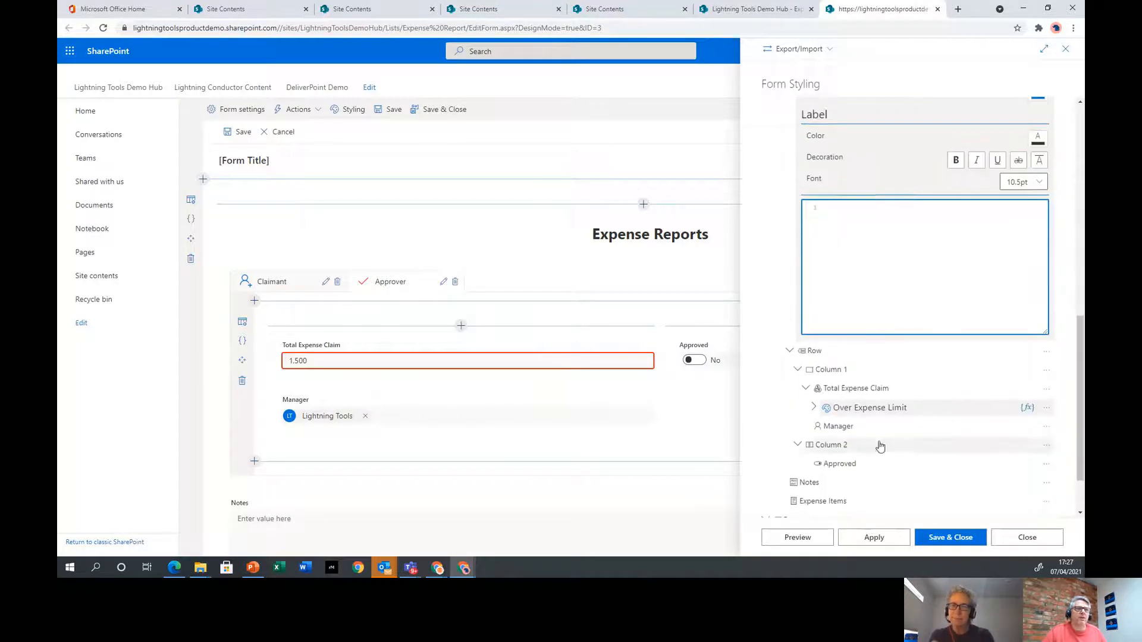
{"action": "scroll", "coordinate": [873, 396], "scroll_direction": "up", "scroll_amount": 4}
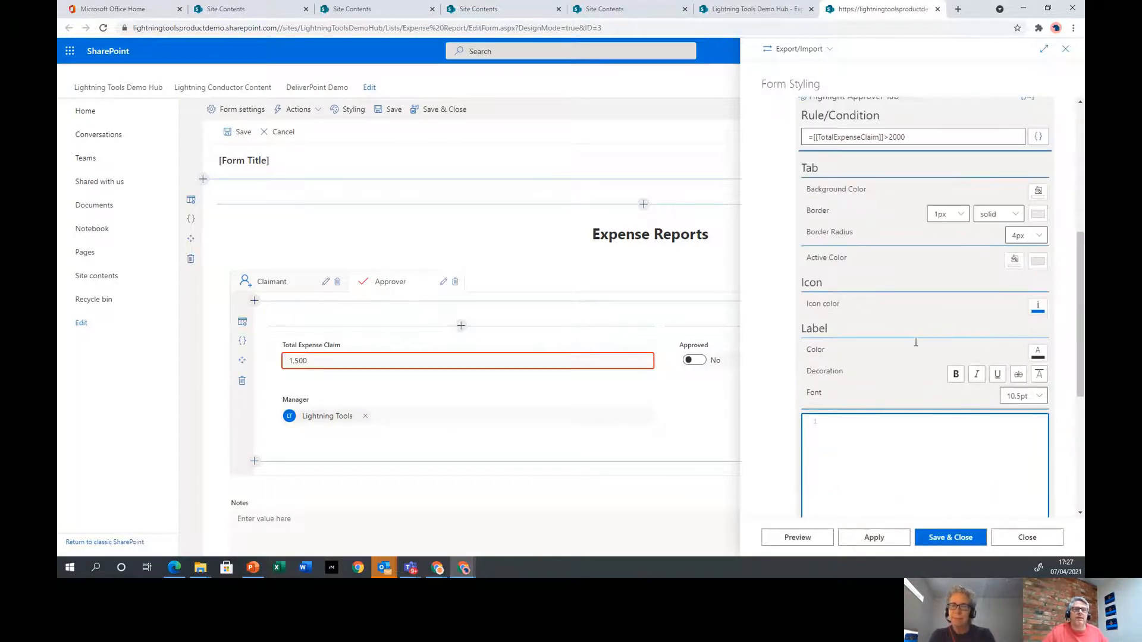
Set the Highlight Approver Tab icon colour to custom orange-red #eb3318 (RGB 235, 51, 24)
{"action": "left_click", "coordinate": [1038, 306]}
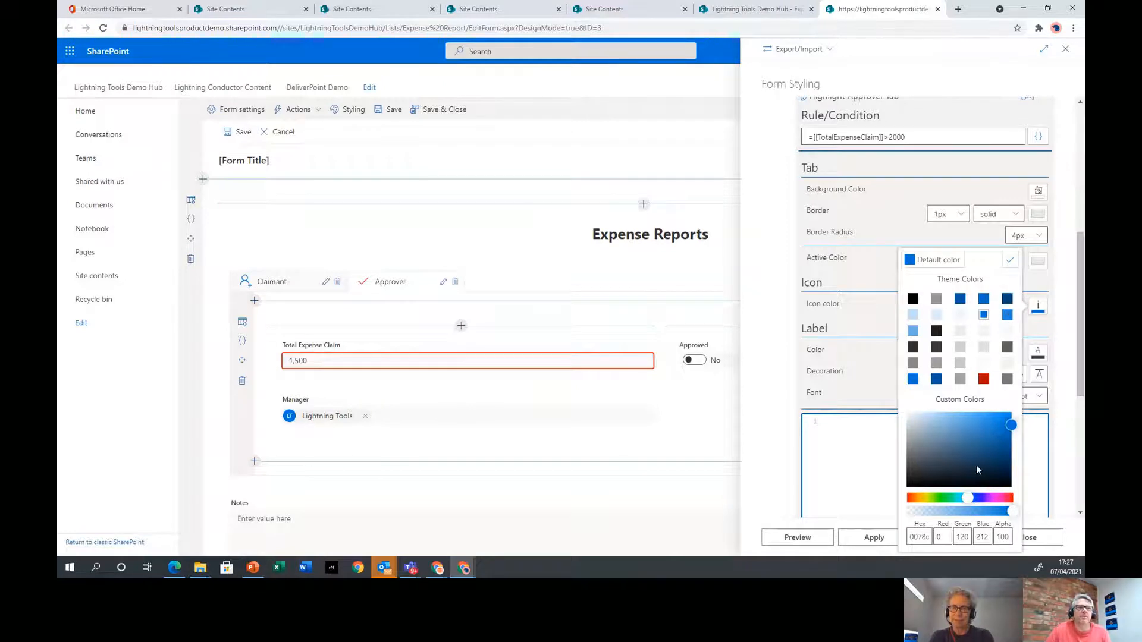
{"action": "left_click_drag", "start_coordinate": [966, 504], "coordinate": [909, 503]}
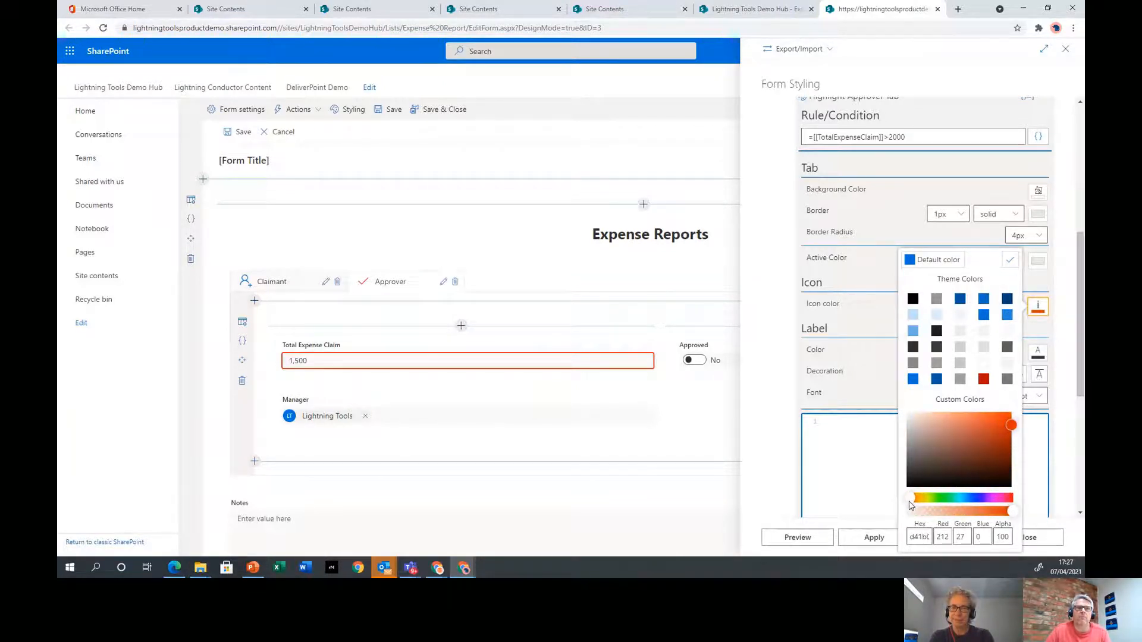
{"action": "left_click", "coordinate": [1002, 420]}
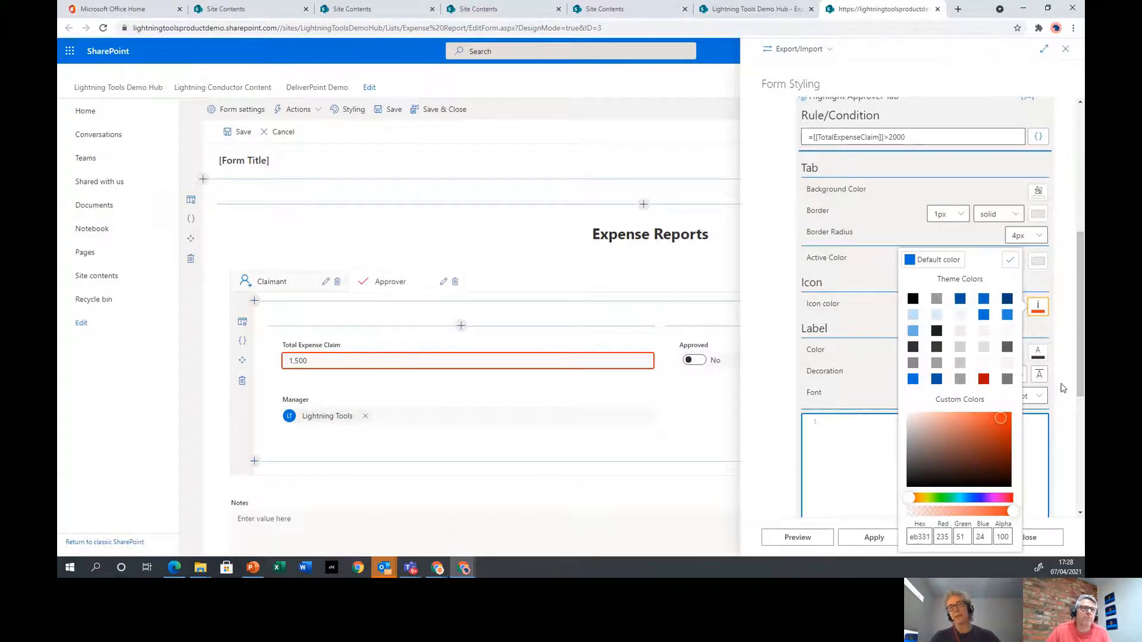
{"action": "scroll", "coordinate": [1074, 380], "scroll_direction": "down", "scroll_amount": 2}
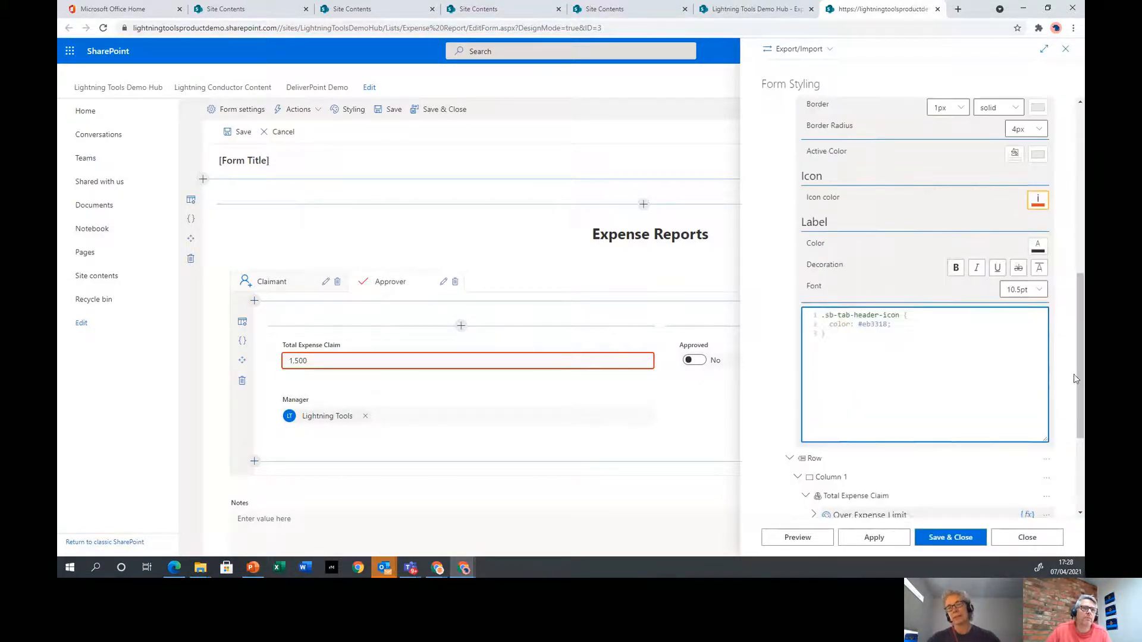
Apply the Highlight Approver Tab style so the tab icon CSS uses #eb3318
{"action": "left_click", "coordinate": [1039, 203]}
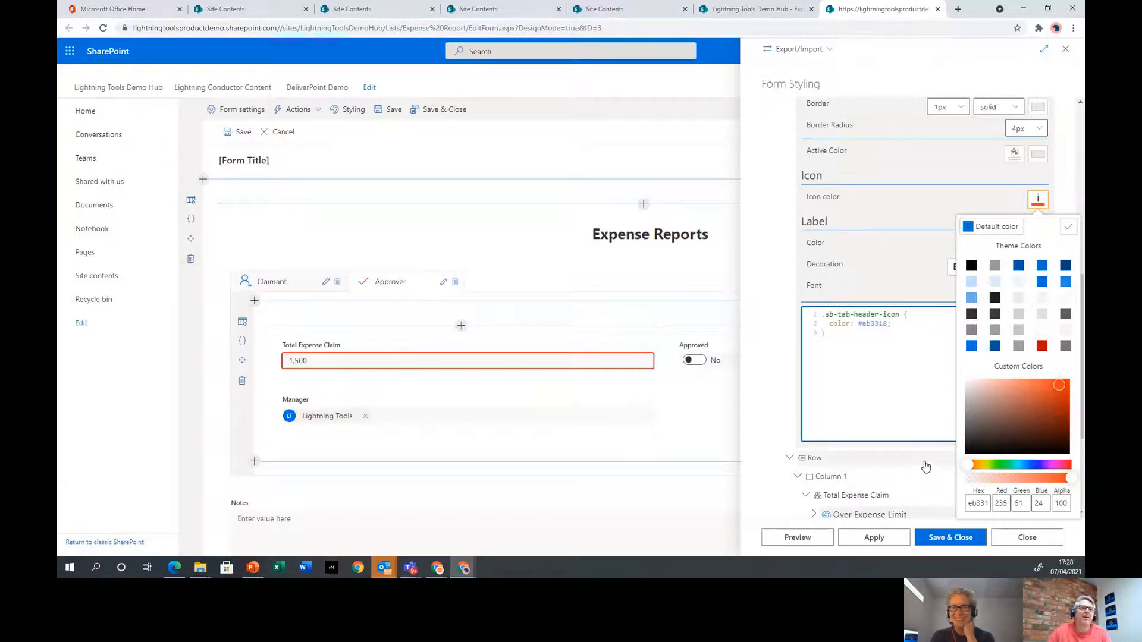
{"action": "left_click", "coordinate": [914, 401]}
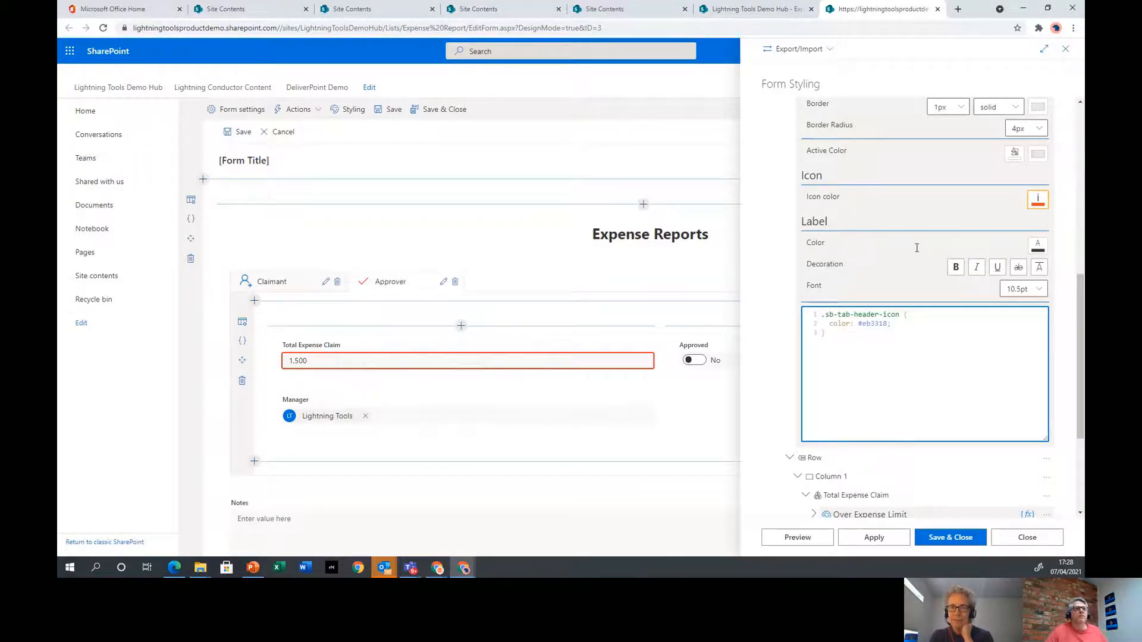
{"action": "left_click", "coordinate": [888, 538]}
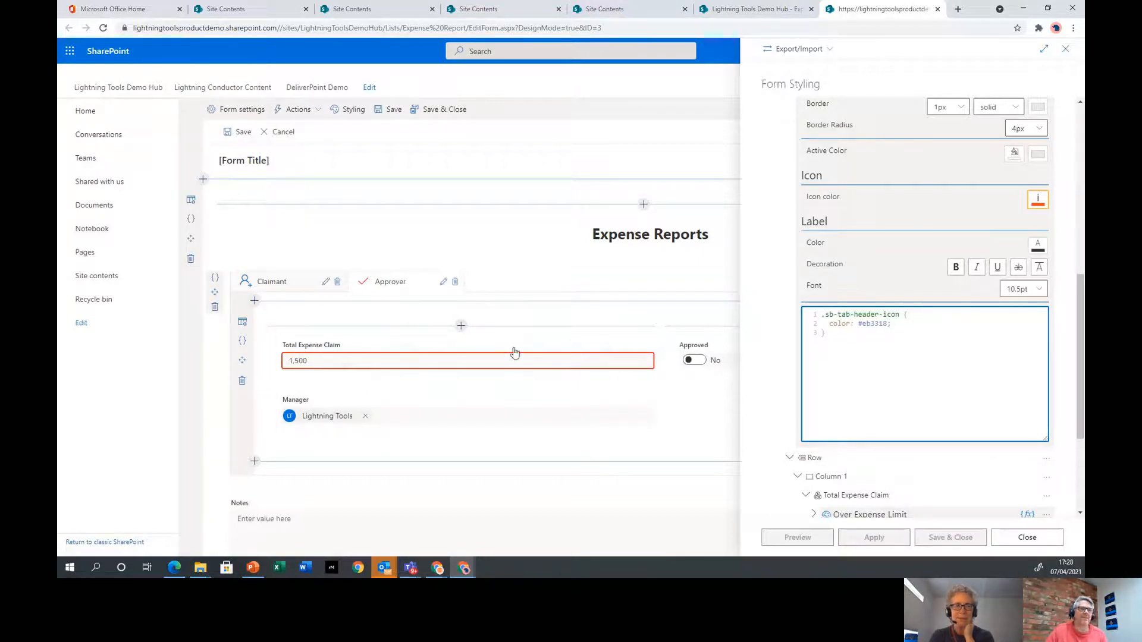
{"action": "scroll", "coordinate": [985, 250], "scroll_direction": "down", "scroll_amount": 3}
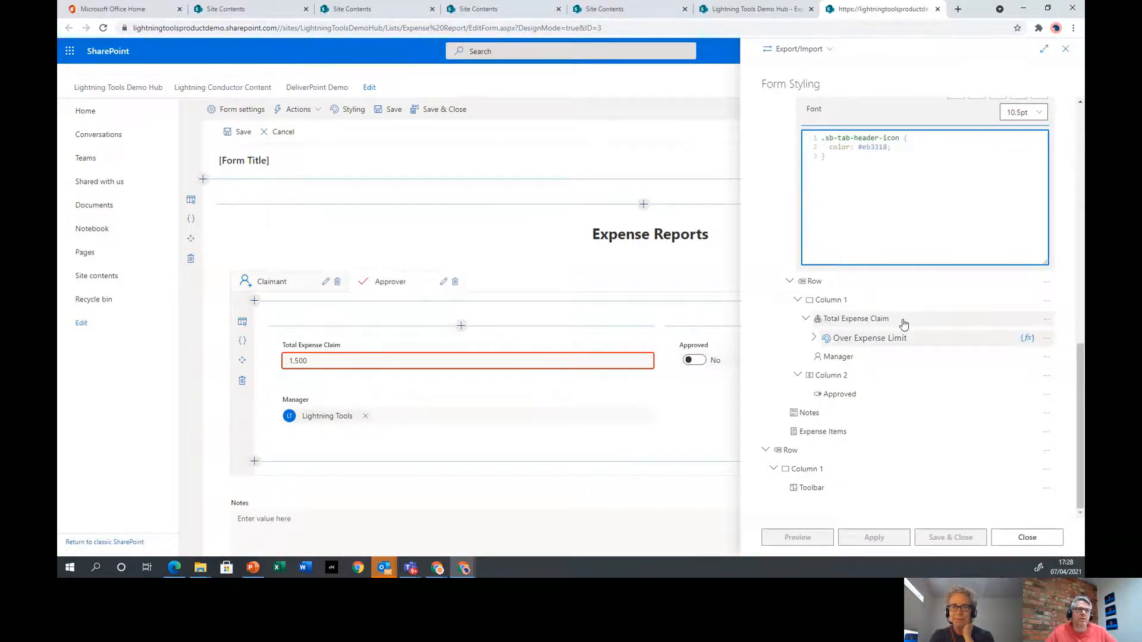
Review the Over Expense Limit style's Input, Label and Error Message settings, then close Form Styling
{"action": "left_click", "coordinate": [813, 338]}
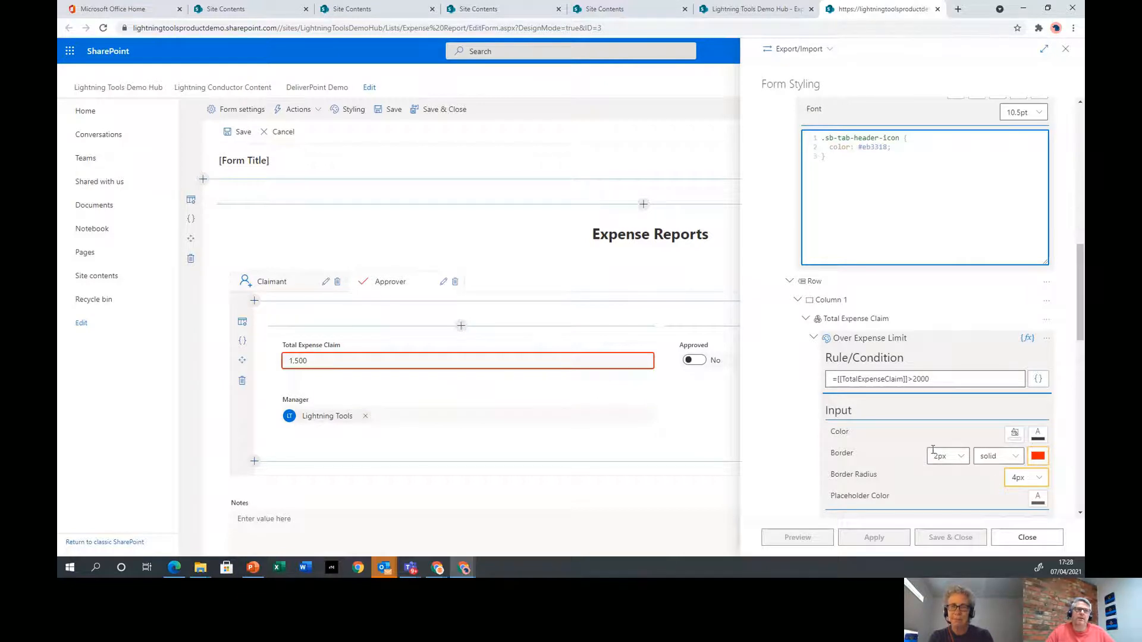
{"action": "scroll", "coordinate": [1026, 464], "scroll_direction": "down", "scroll_amount": 3}
{"action": "scroll", "coordinate": [902, 277], "scroll_direction": "down", "scroll_amount": 3}
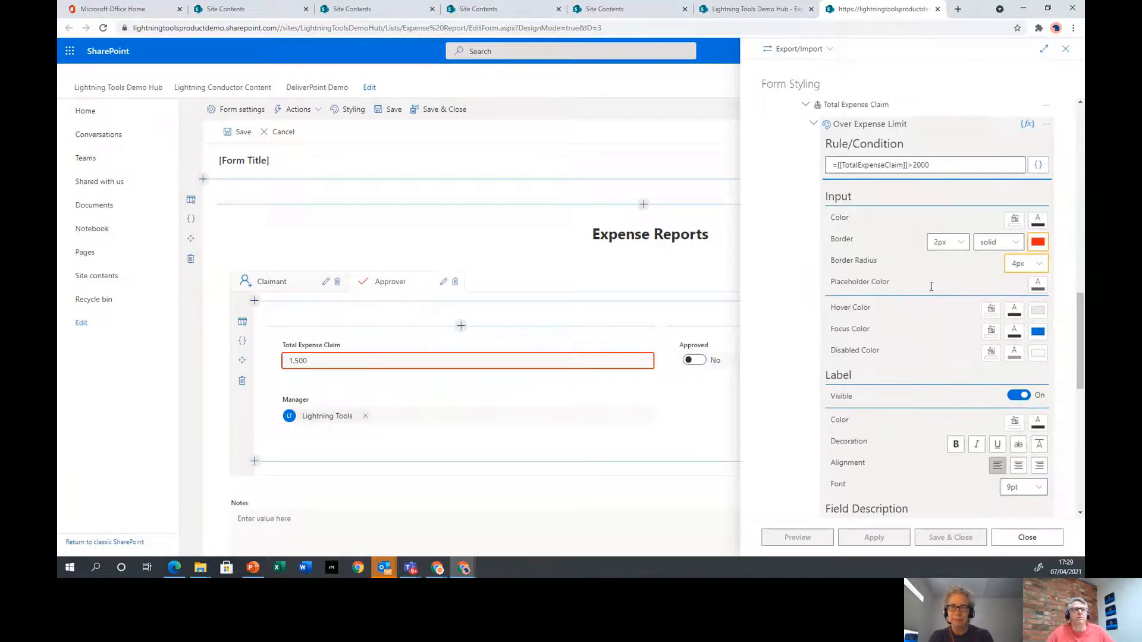
{"action": "scroll", "coordinate": [891, 234], "scroll_direction": "down", "scroll_amount": 1}
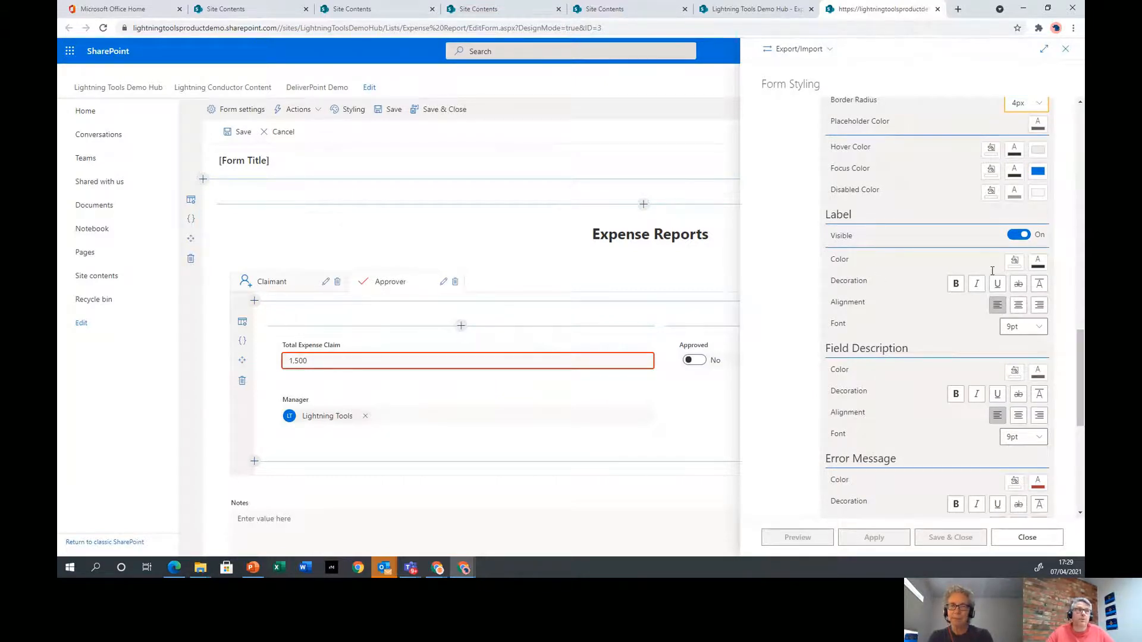
{"action": "scroll", "coordinate": [902, 277], "scroll_direction": "down", "scroll_amount": 3}
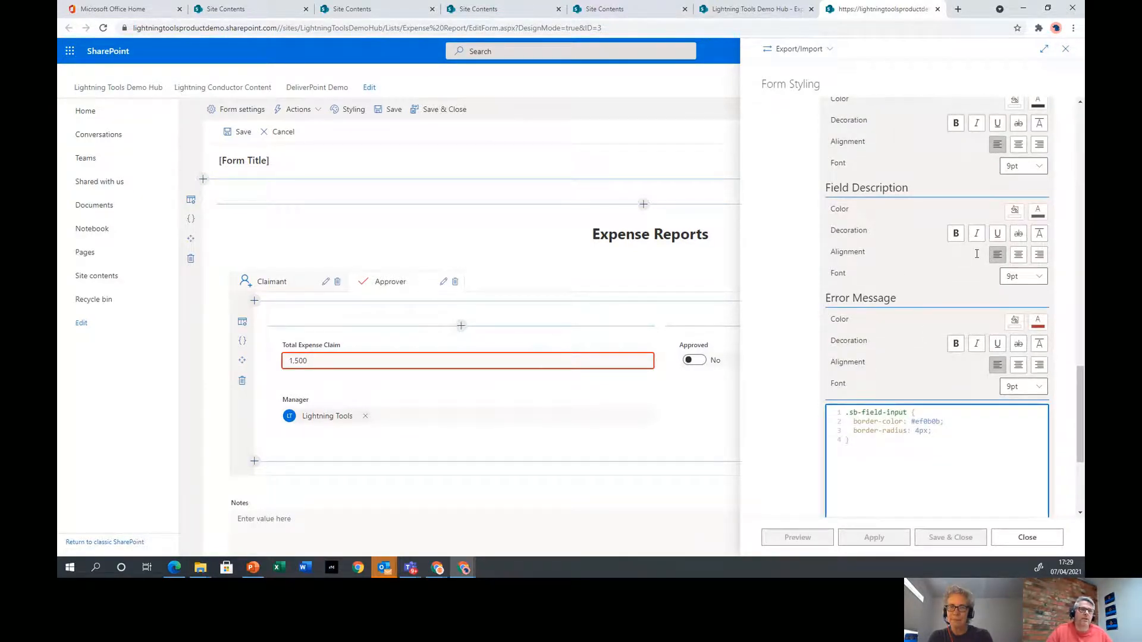
{"action": "scroll", "coordinate": [990, 267], "scroll_direction": "down", "scroll_amount": 3}
{"action": "scroll", "coordinate": [993, 272], "scroll_direction": "up", "scroll_amount": 10}
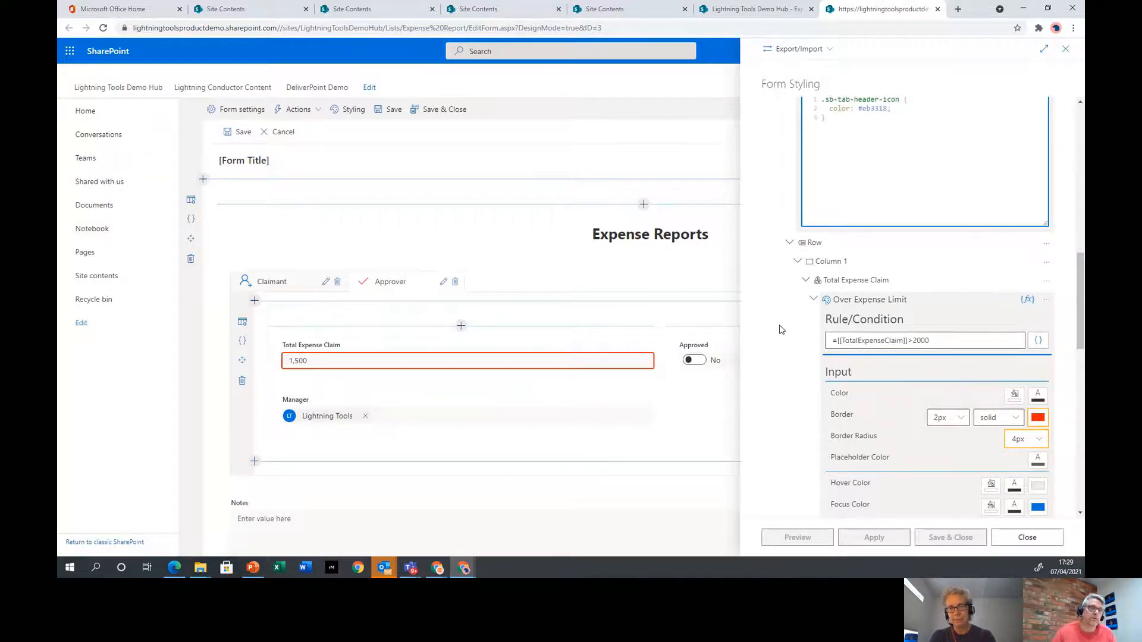
{"action": "scroll", "coordinate": [800, 345], "scroll_direction": "down", "scroll_amount": 3}
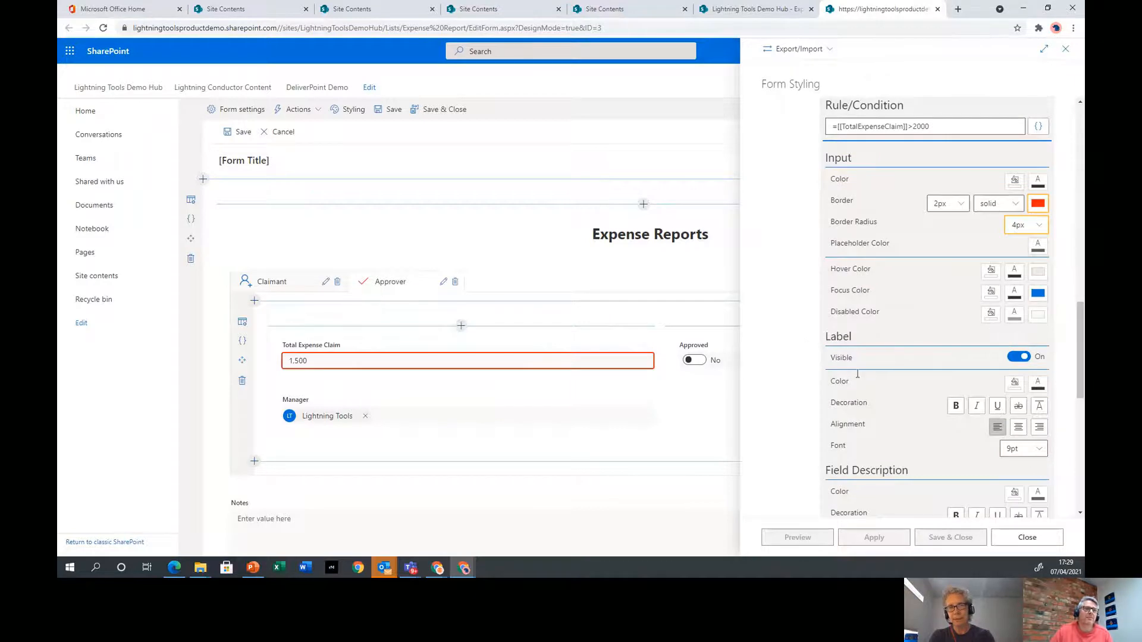
{"action": "left_click", "coordinate": [1017, 537]}
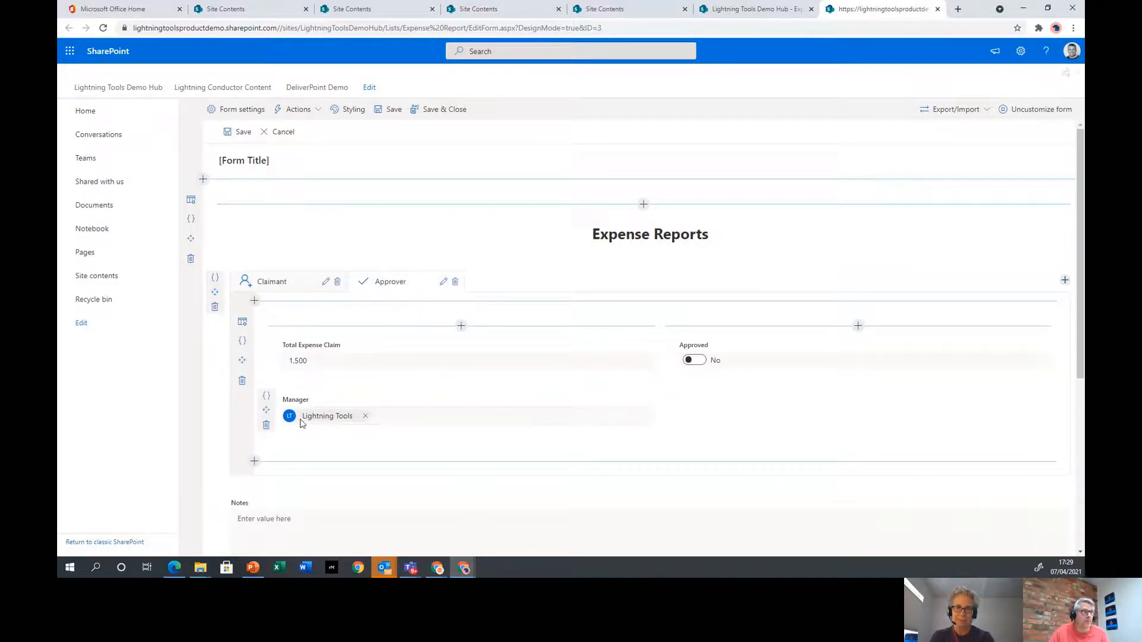
Open the Expression Builder for the Approver tab's Visible setting and browse Context Objects > User
{"action": "left_click", "coordinate": [441, 282]}
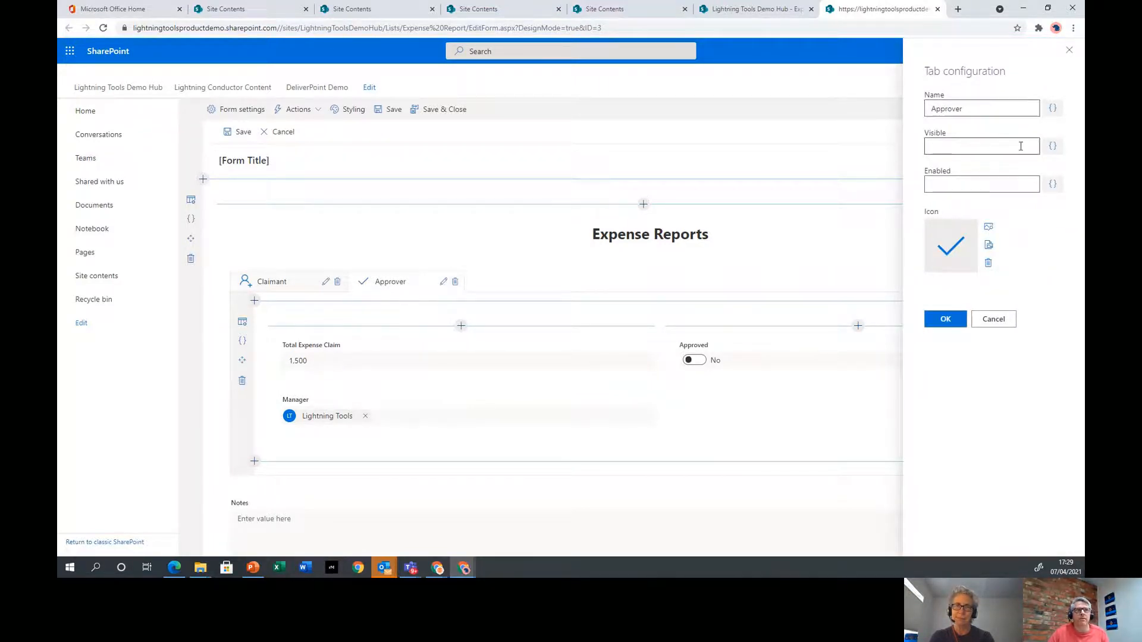
{"action": "left_click", "coordinate": [1053, 146]}
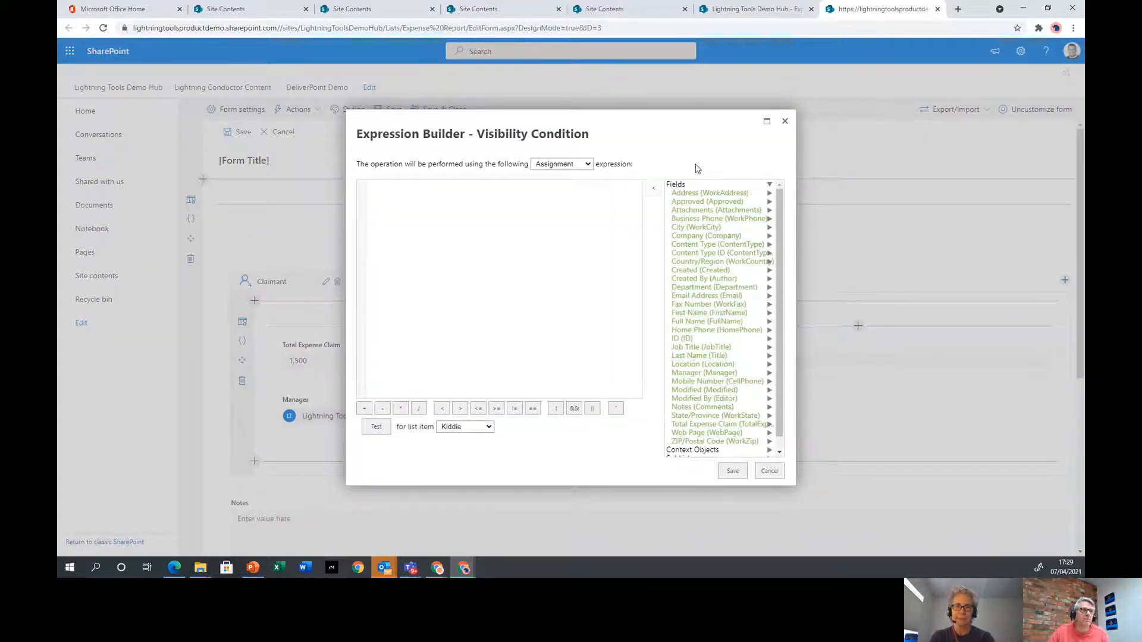
{"action": "scroll", "coordinate": [778, 341], "scroll_direction": "down", "scroll_amount": 1}
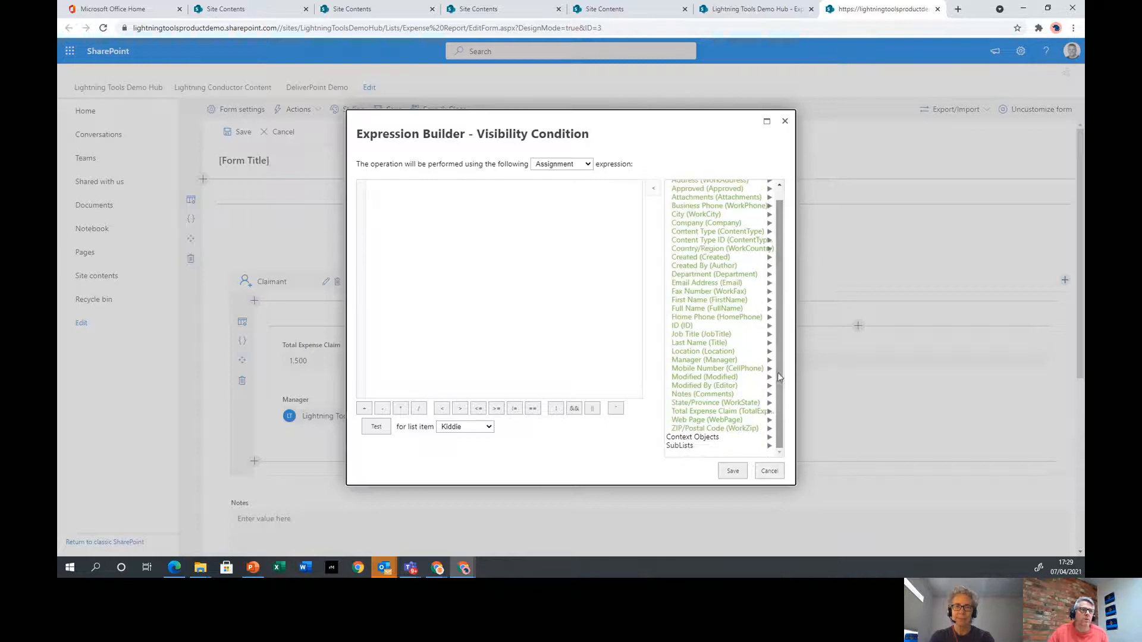
{"action": "left_click", "coordinate": [713, 438]}
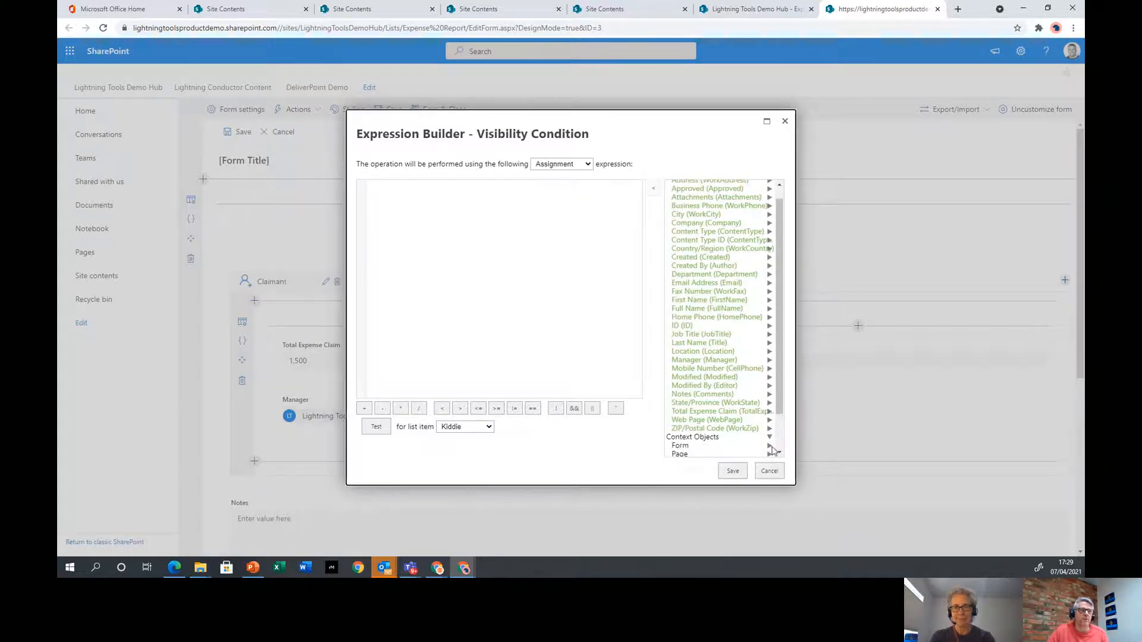
{"action": "scroll", "coordinate": [703, 450], "scroll_direction": "down", "scroll_amount": 1}
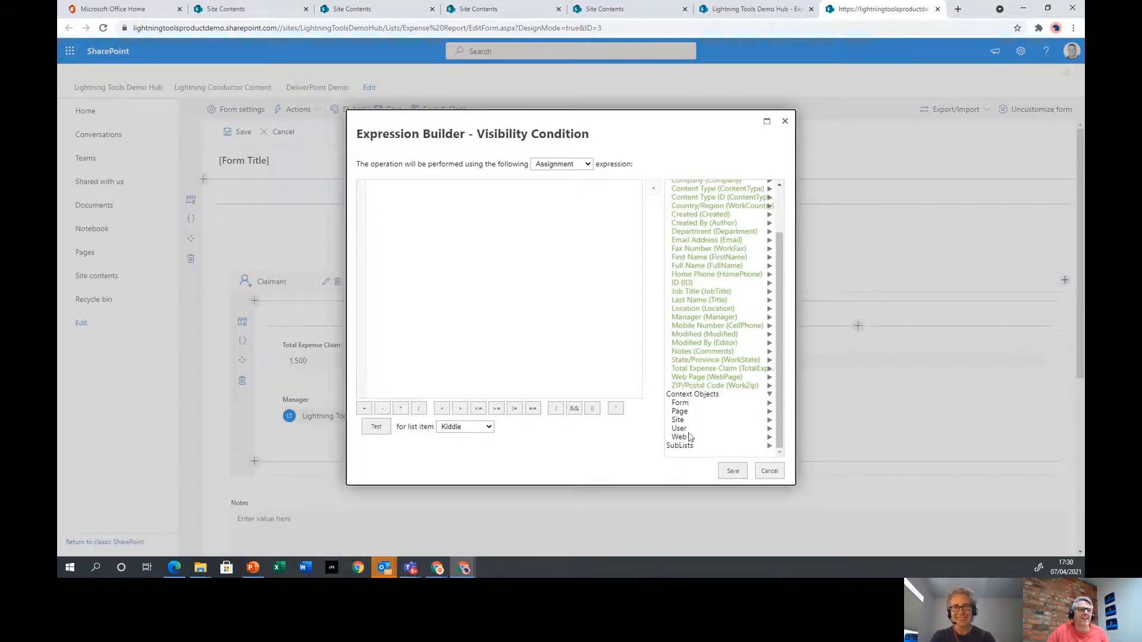
{"action": "left_click", "coordinate": [681, 429]}
{"action": "scroll", "coordinate": [726, 386], "scroll_direction": "down", "scroll_amount": 1}
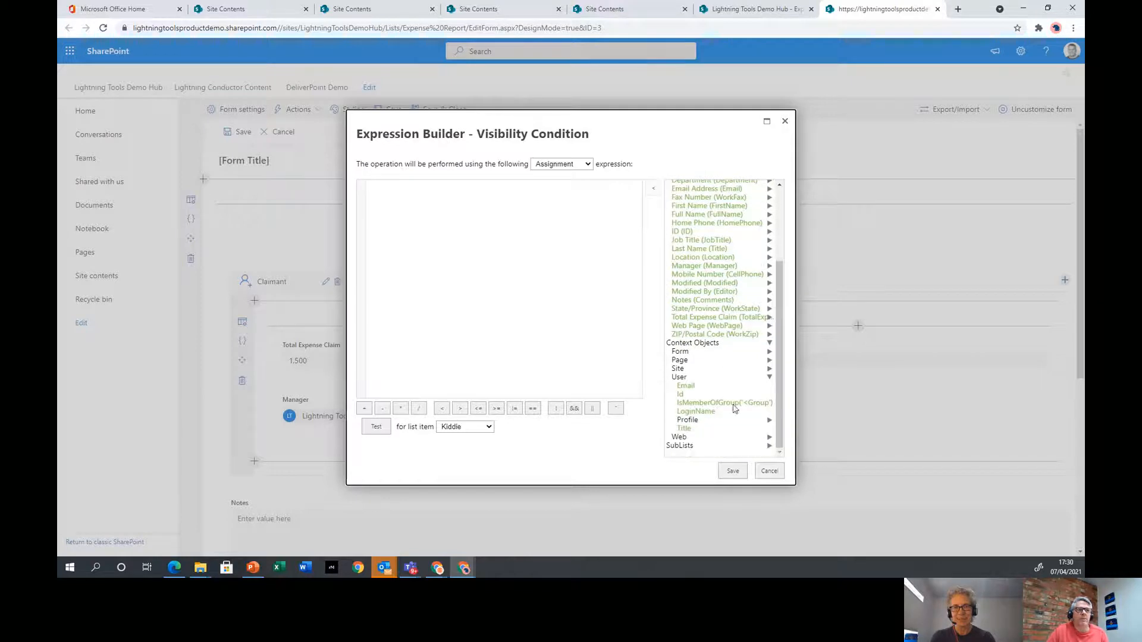
{"action": "left_click", "coordinate": [736, 404]}
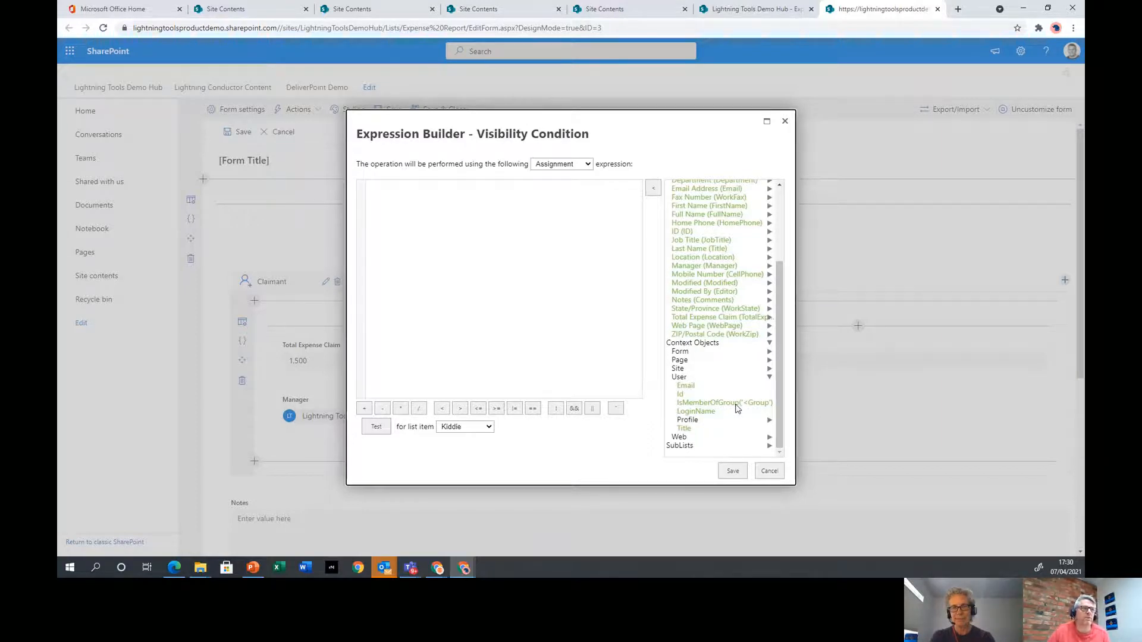
{"action": "scroll", "coordinate": [711, 369], "scroll_direction": "up", "scroll_amount": 3}
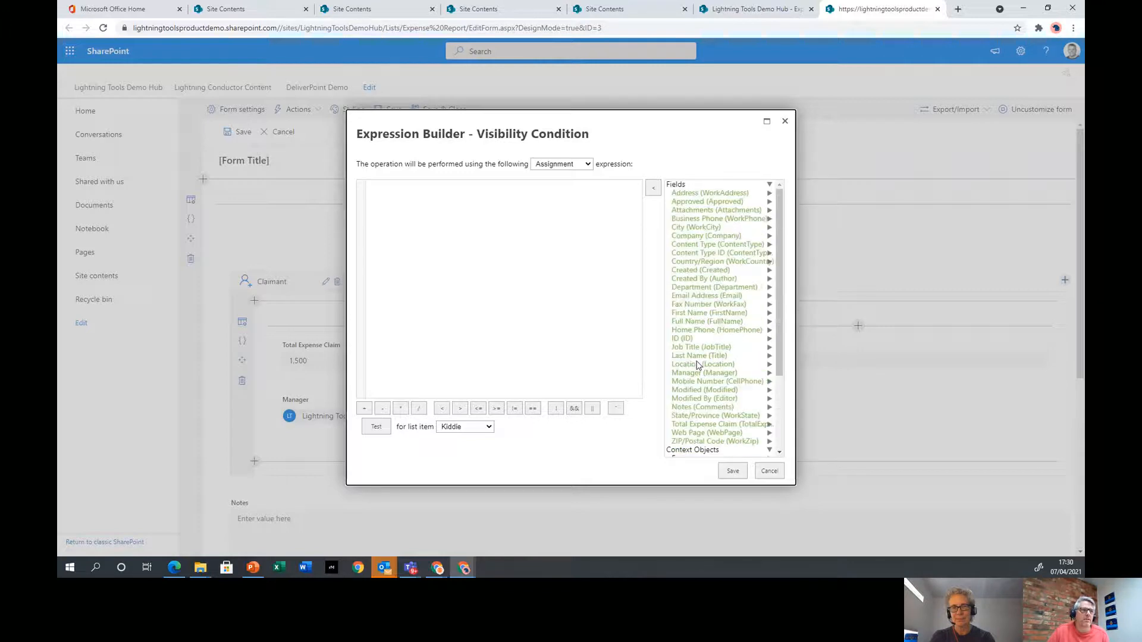
Insert [[Manager]] and test it against the Lonsdale item, then add == and retest
{"action": "double_click", "coordinate": [707, 374]}
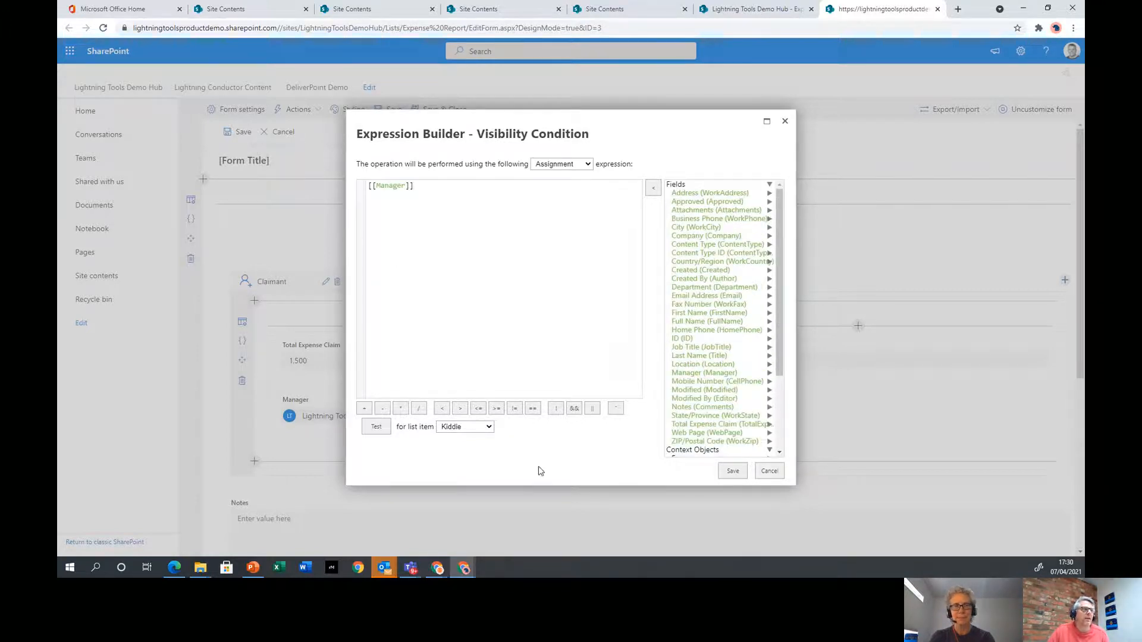
{"action": "left_click", "coordinate": [476, 431]}
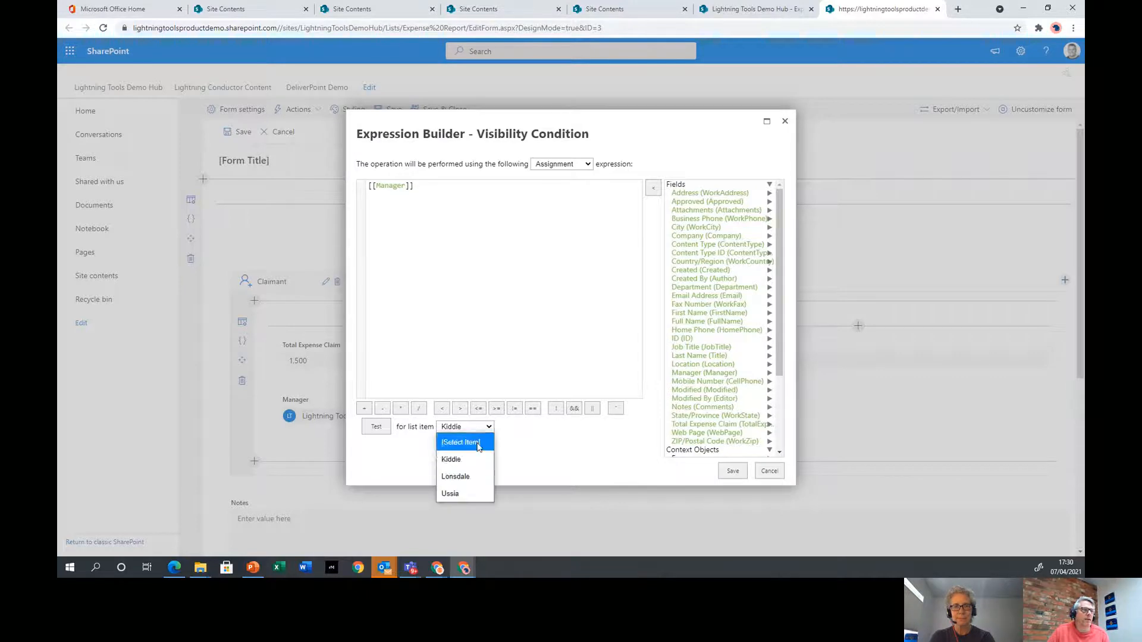
{"action": "left_click", "coordinate": [476, 474]}
{"action": "left_click", "coordinate": [370, 427]}
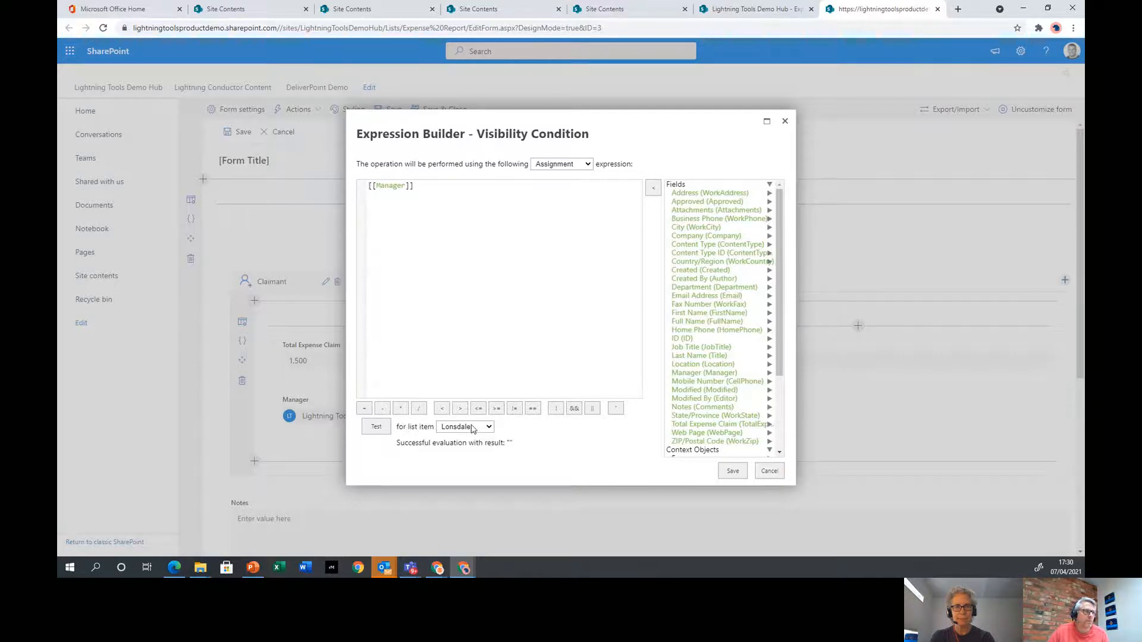
{"action": "left_click", "coordinate": [534, 409]}
{"action": "left_click", "coordinate": [376, 427]}
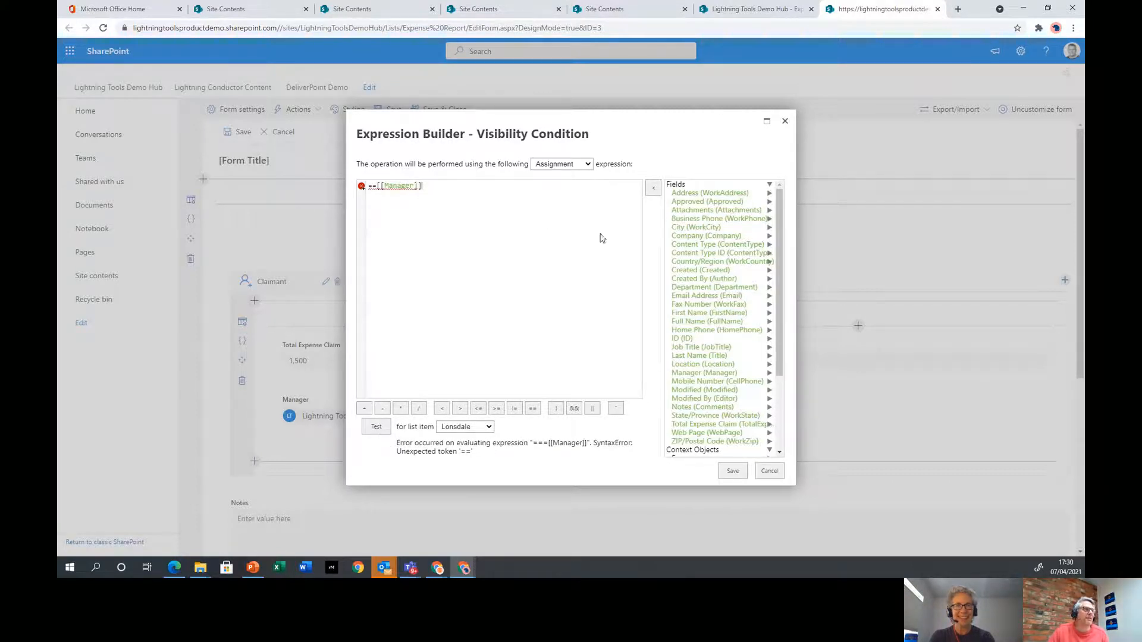
Delete the faulty expression and leave the Approver tab with no visibility condition
{"action": "left_click_drag", "start_coordinate": [474, 185], "coordinate": [360, 187]}
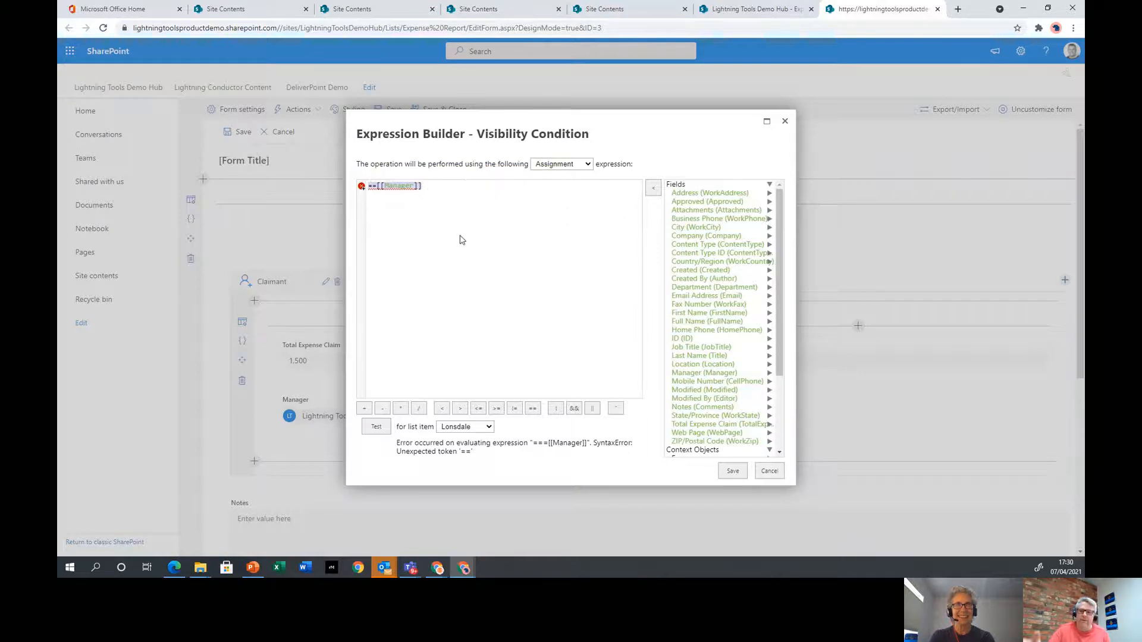
{"action": "key", "text": "Delete"}
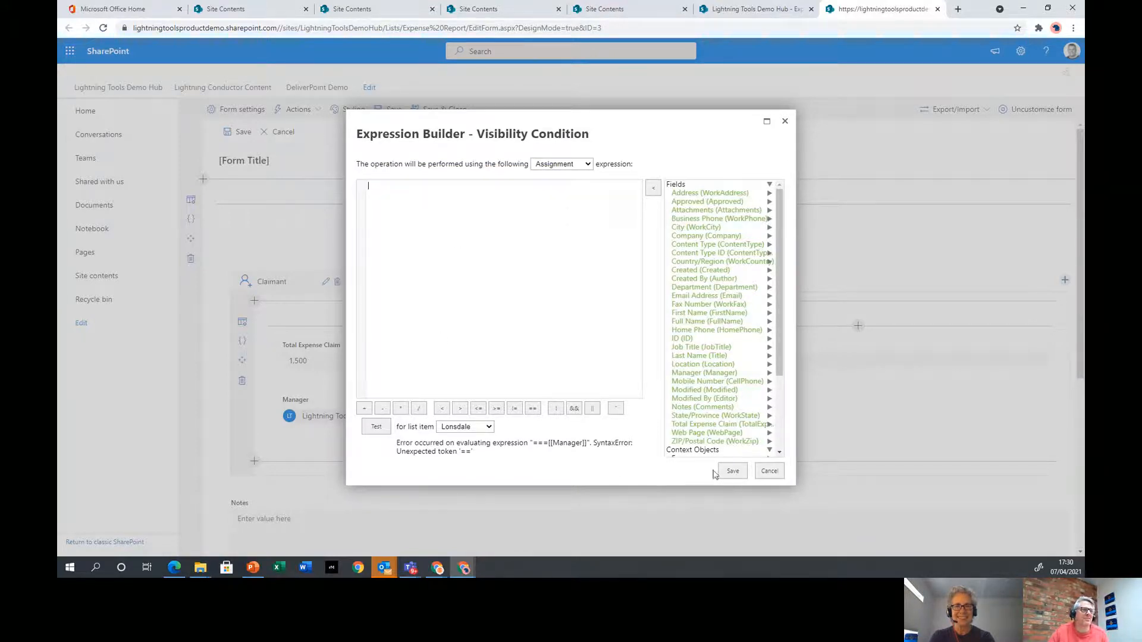
{"action": "left_click", "coordinate": [768, 471]}
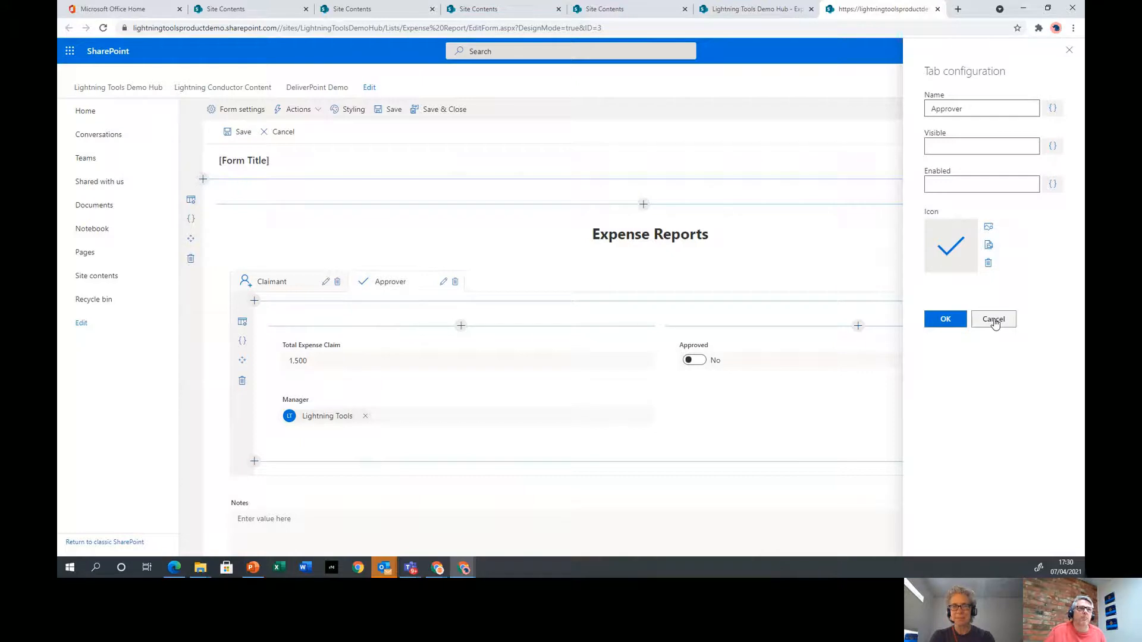
{"action": "left_click", "coordinate": [1068, 51]}
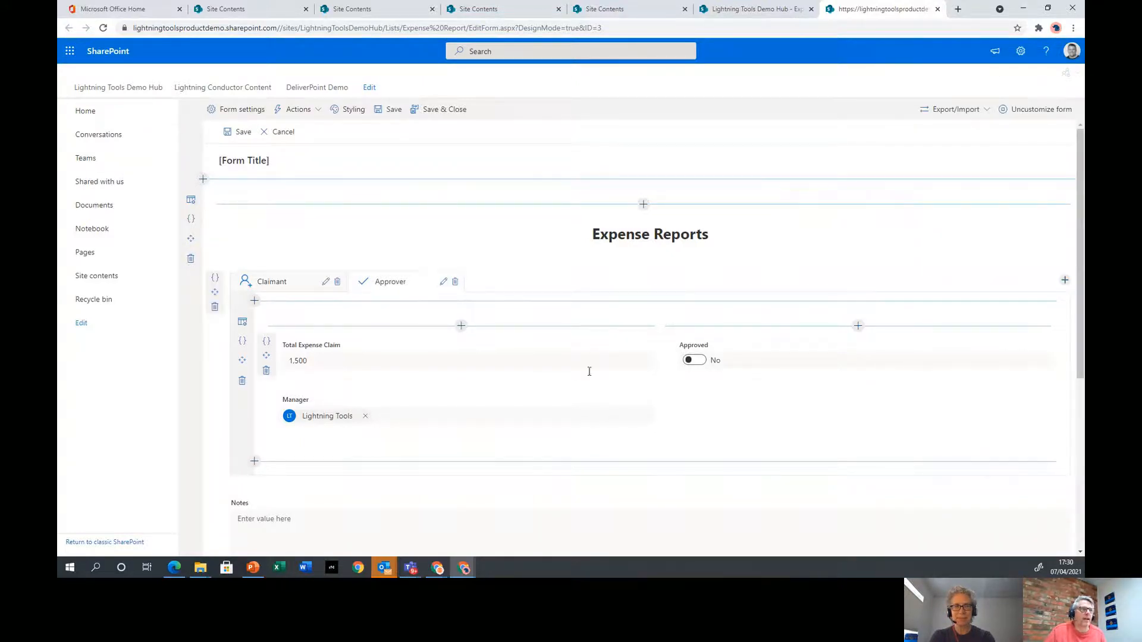
Add a field to the right column and begin creating the new Explain Claim Limit column
{"action": "left_click", "coordinate": [857, 326]}
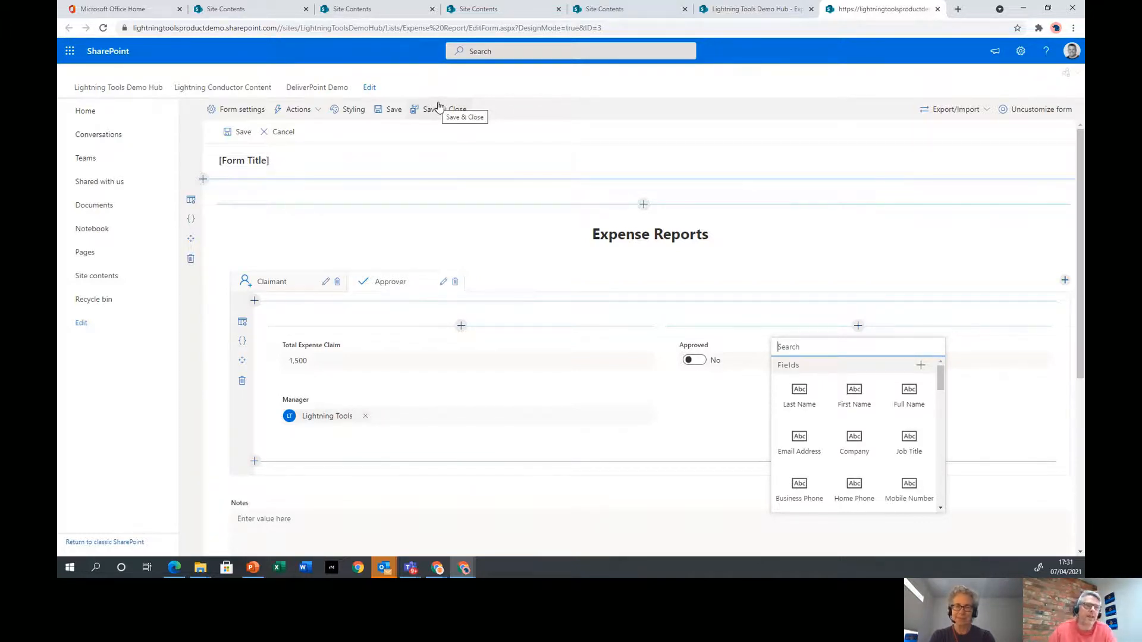
{"action": "left_click", "coordinate": [920, 366]}
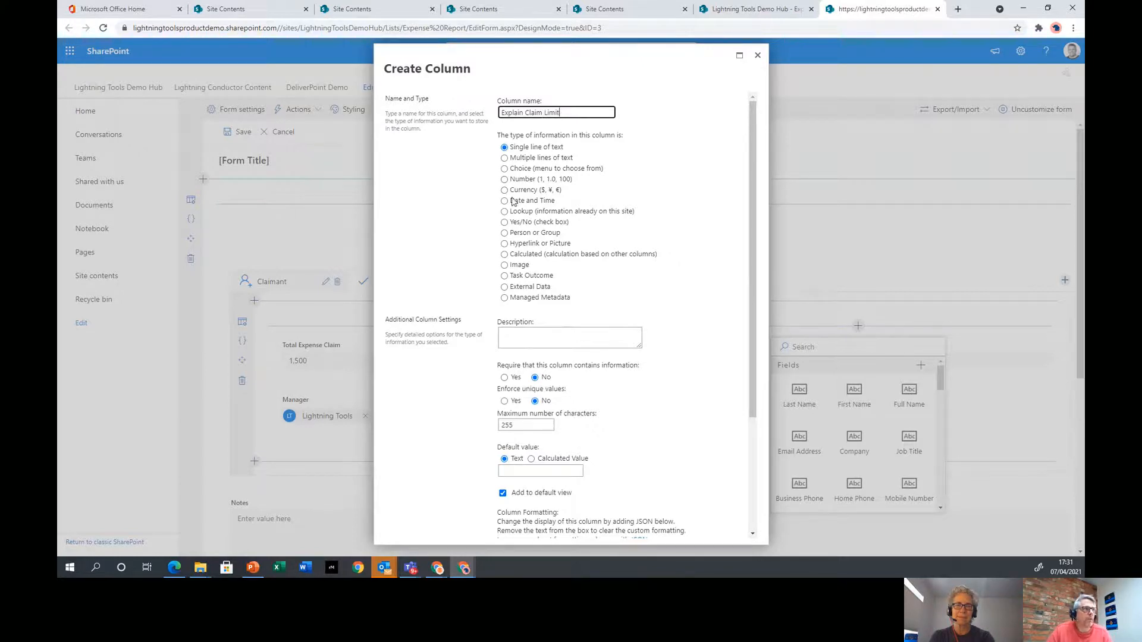
Make Explain Claim Limit a Currency ($, ¥, €) column and create it
{"action": "left_click", "coordinate": [523, 191]}
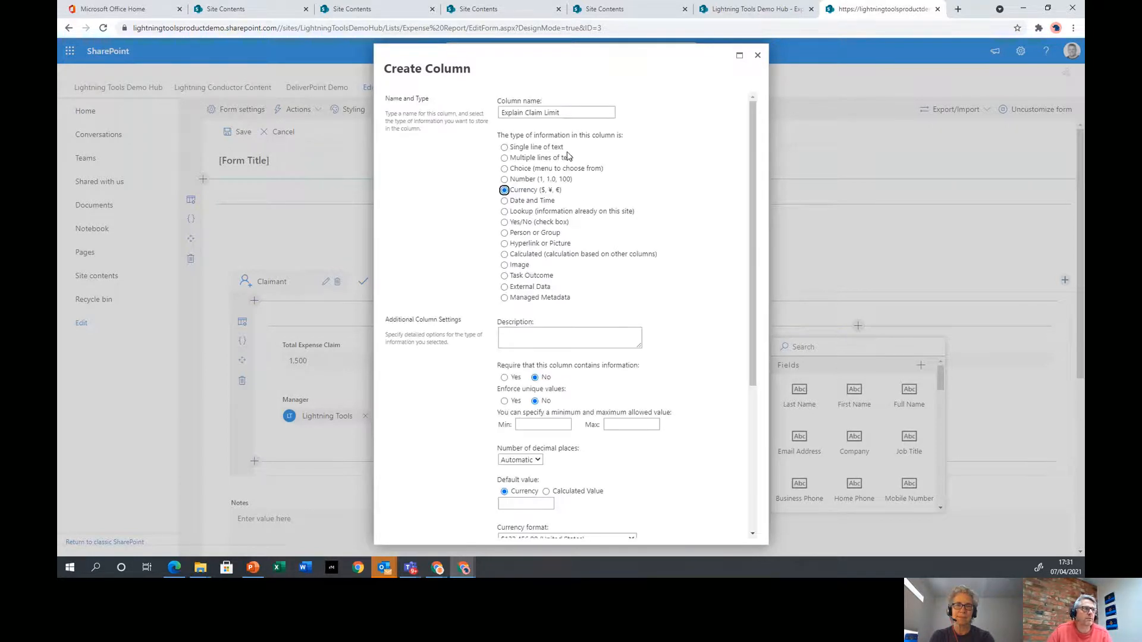
{"action": "scroll", "coordinate": [593, 185], "scroll_direction": "down", "scroll_amount": 4}
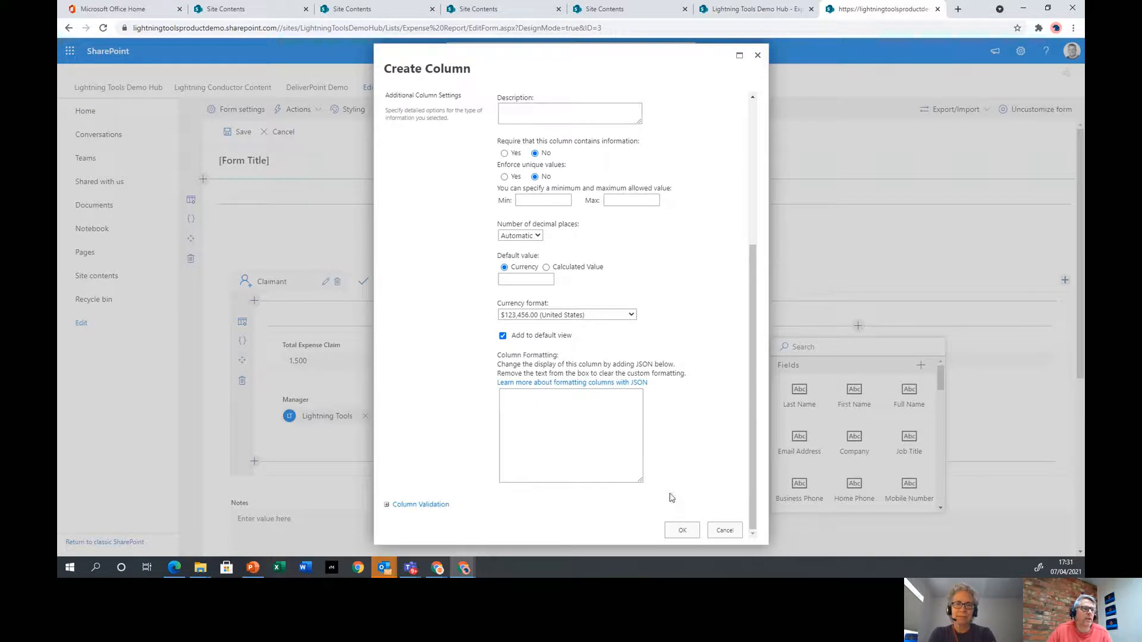
{"action": "left_click", "coordinate": [683, 530]}
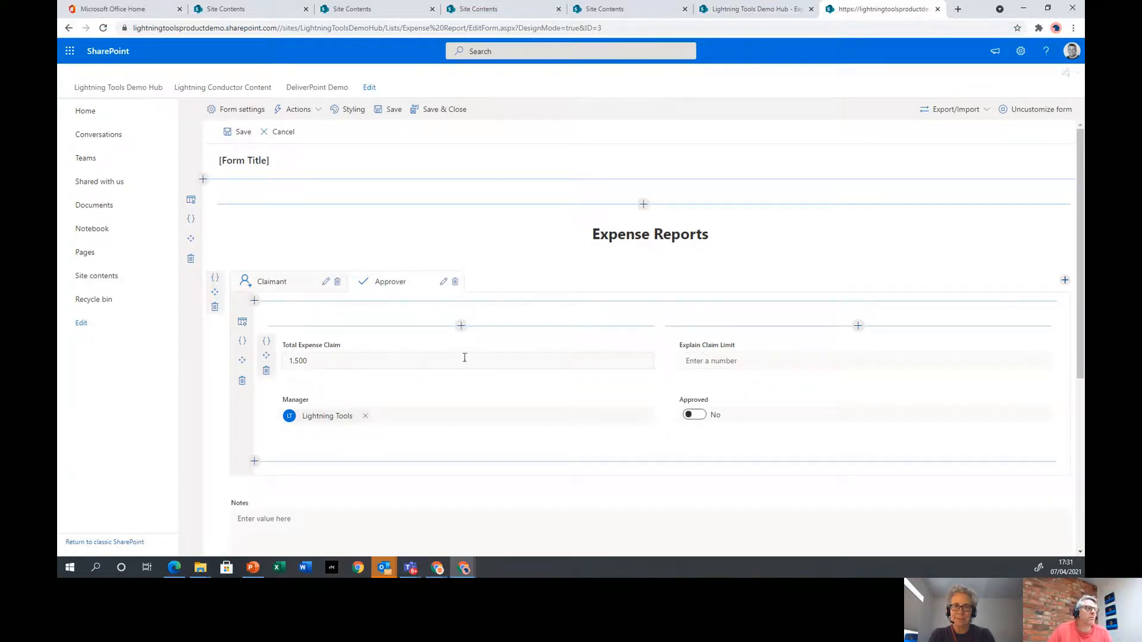
Change the Highlight Approver Tab condition to Total Expense Claim > Explain Claim Limit, replacing 2000, and save
{"action": "left_click", "coordinate": [351, 109]}
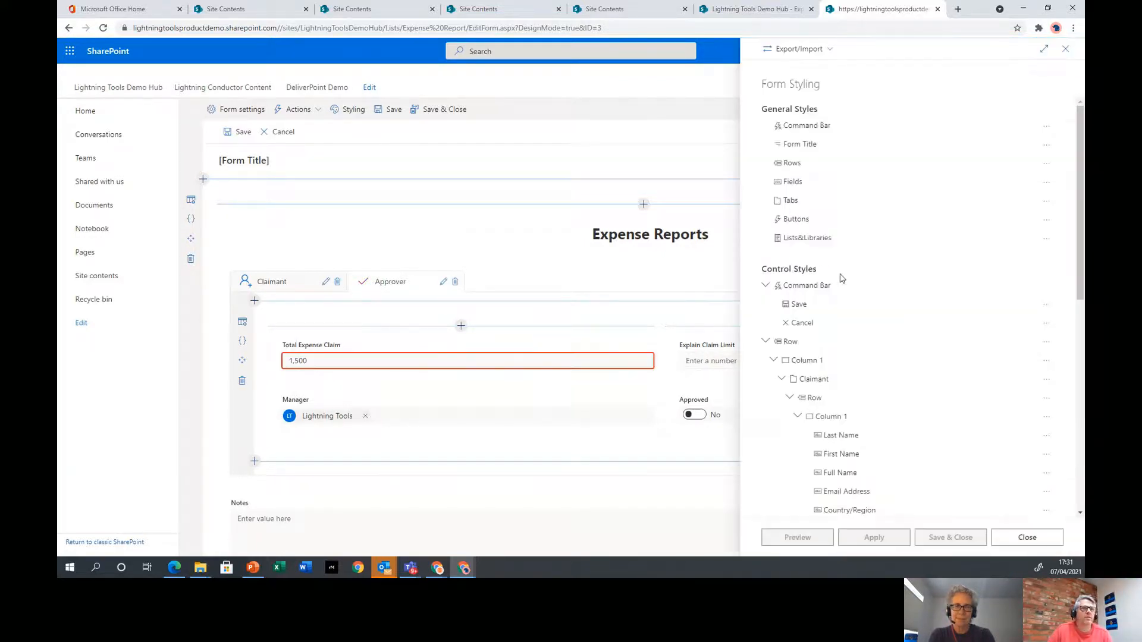
{"action": "scroll", "coordinate": [890, 282], "scroll_direction": "down", "scroll_amount": 5}
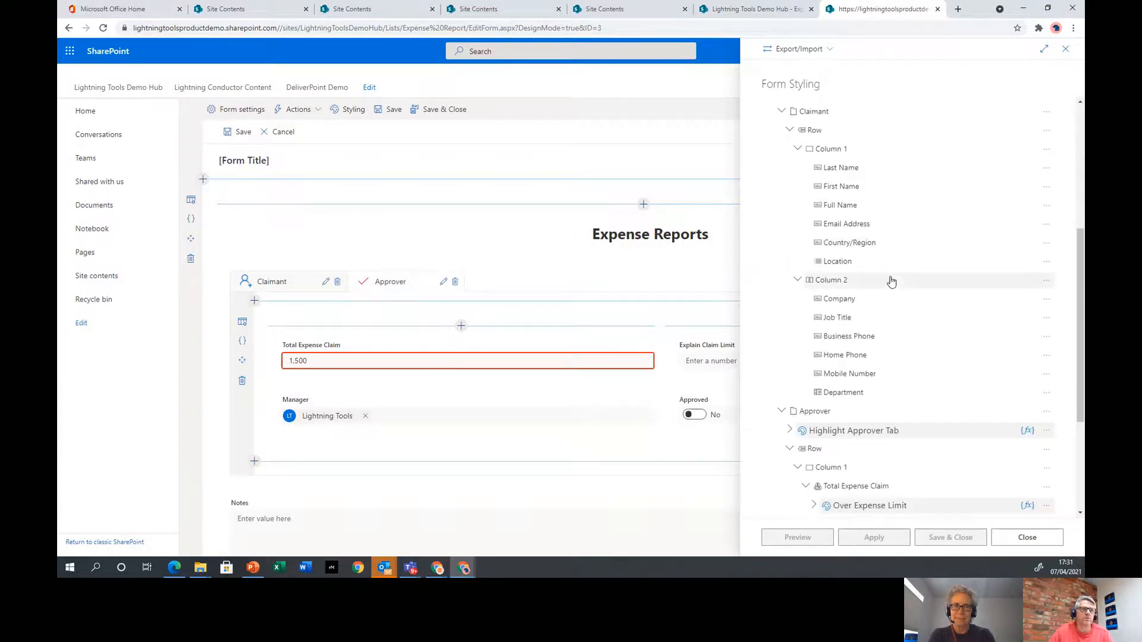
{"action": "scroll", "coordinate": [891, 282], "scroll_direction": "down", "scroll_amount": 2}
{"action": "left_click", "coordinate": [1028, 324]}
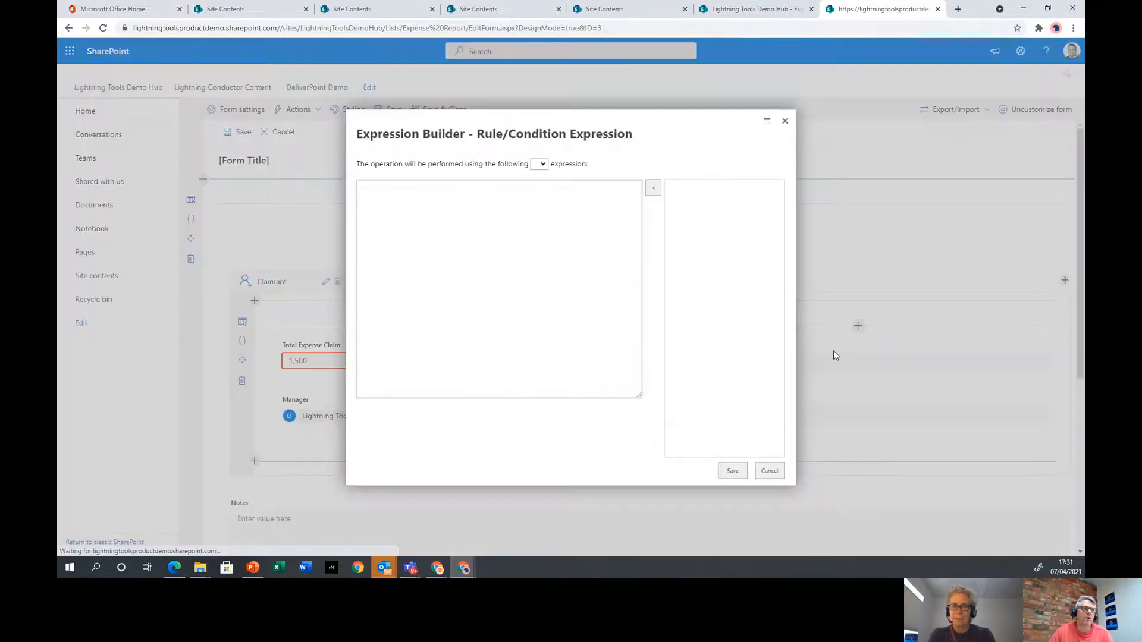
{"action": "double_click", "coordinate": [471, 187]}
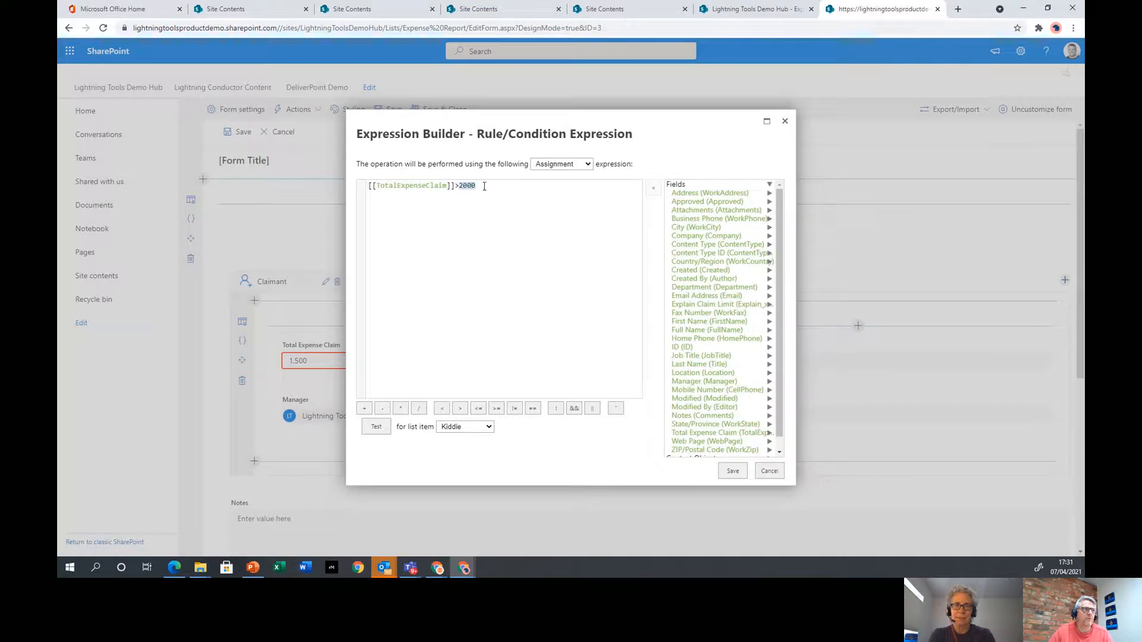
{"action": "key", "text": "BackSpace"}
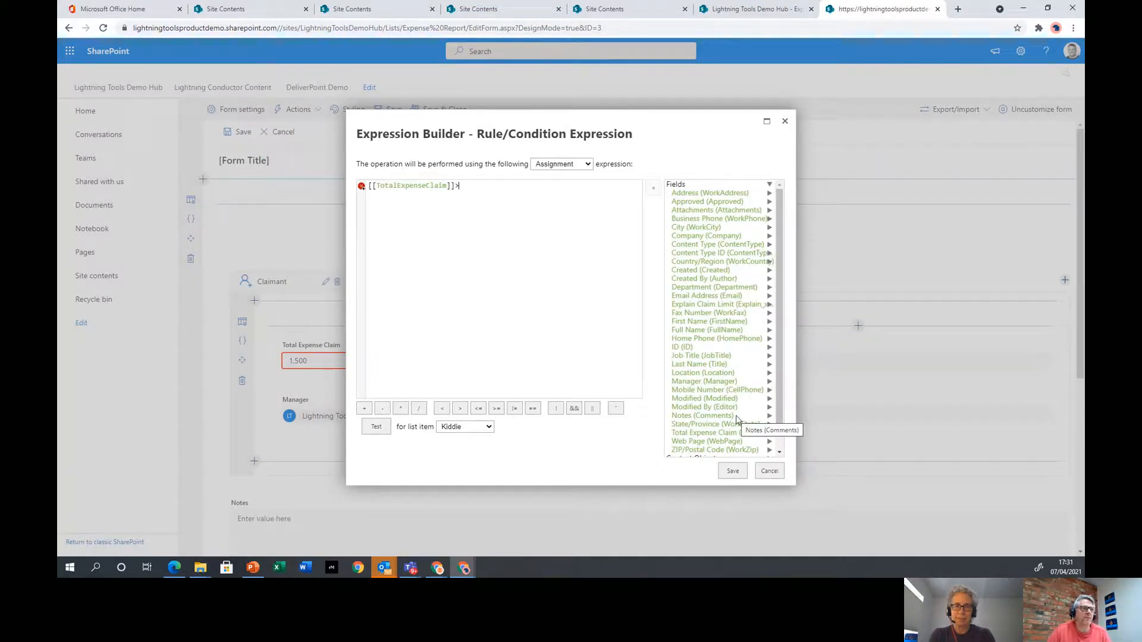
{"action": "left_click", "coordinate": [695, 305]}
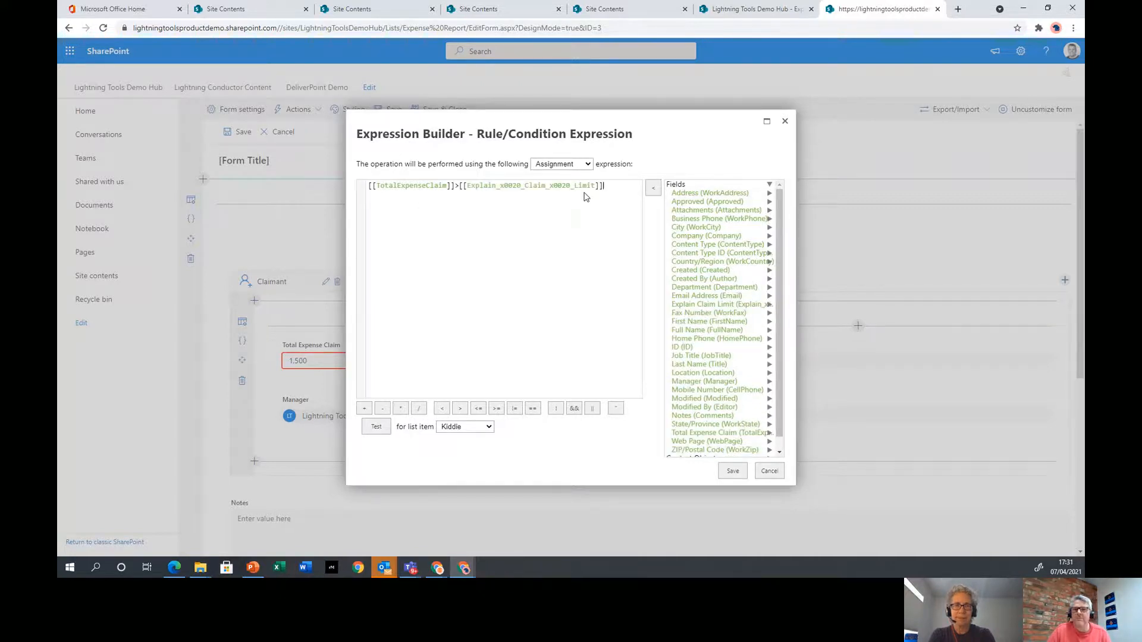
{"action": "left_click", "coordinate": [734, 471]}
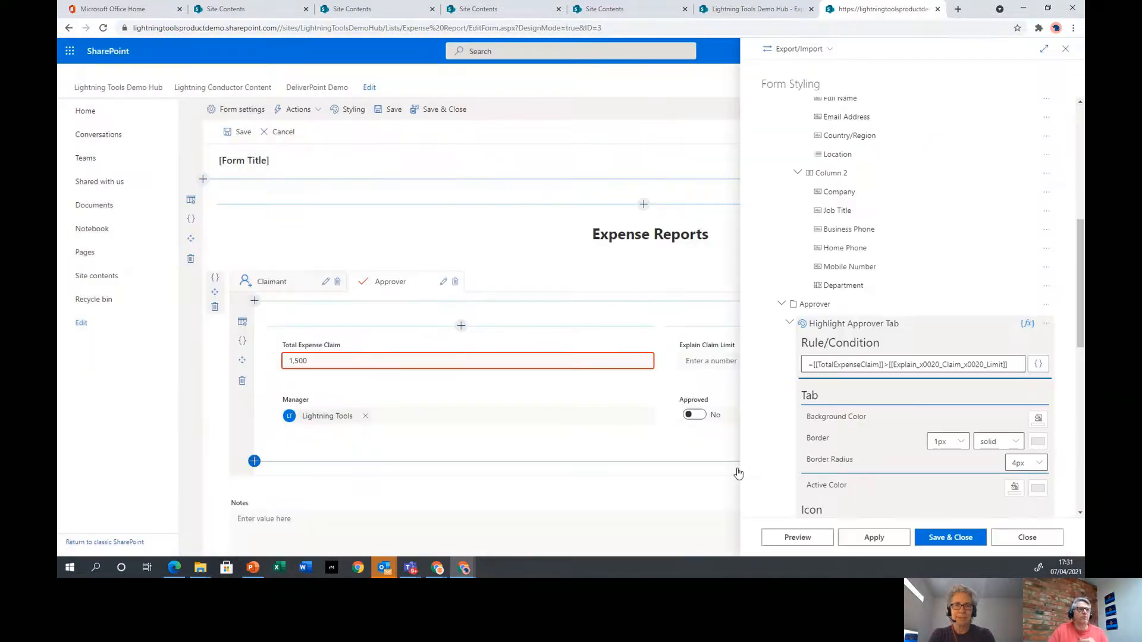
{"action": "left_click", "coordinate": [939, 538]}
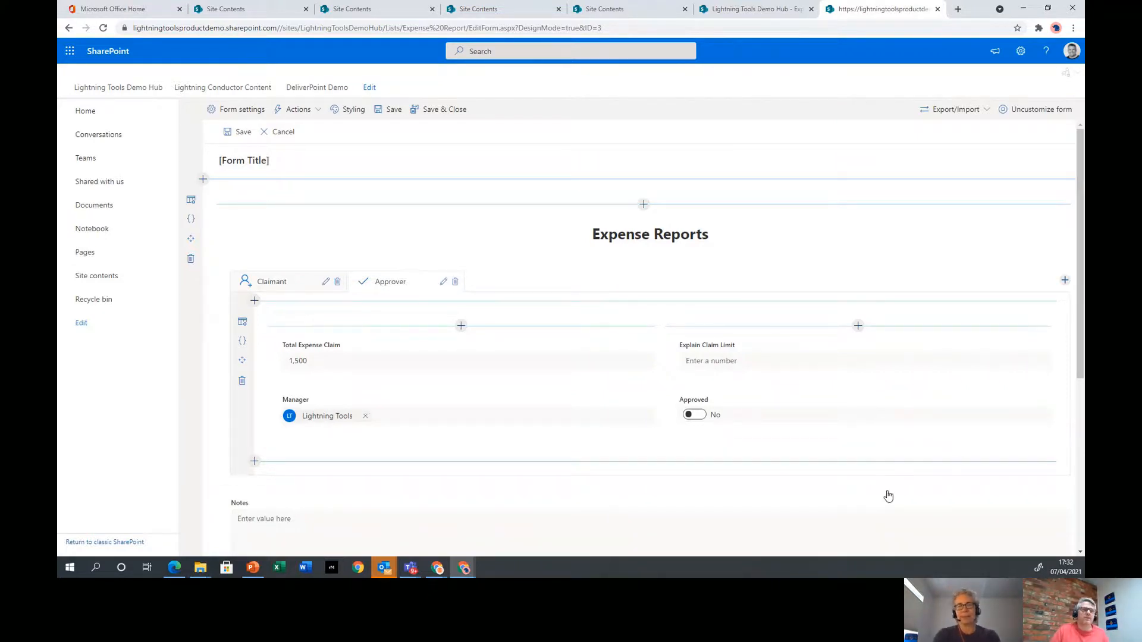
Save the form design, then start a new Expense Reports item from the list
{"action": "left_click", "coordinate": [440, 112]}
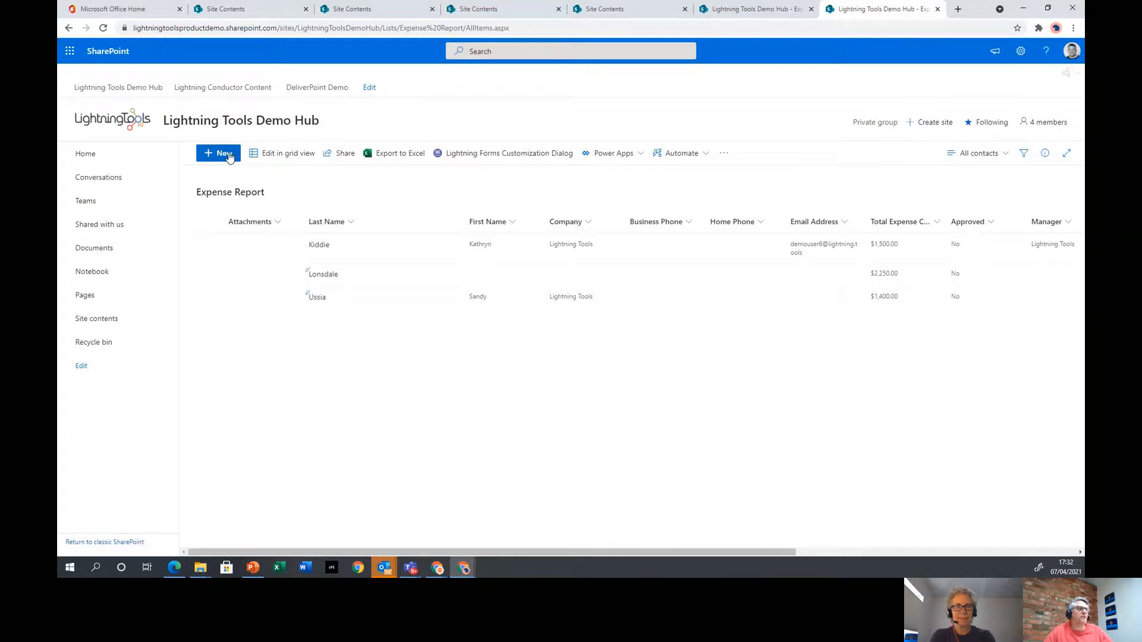
{"action": "left_click", "coordinate": [223, 153]}
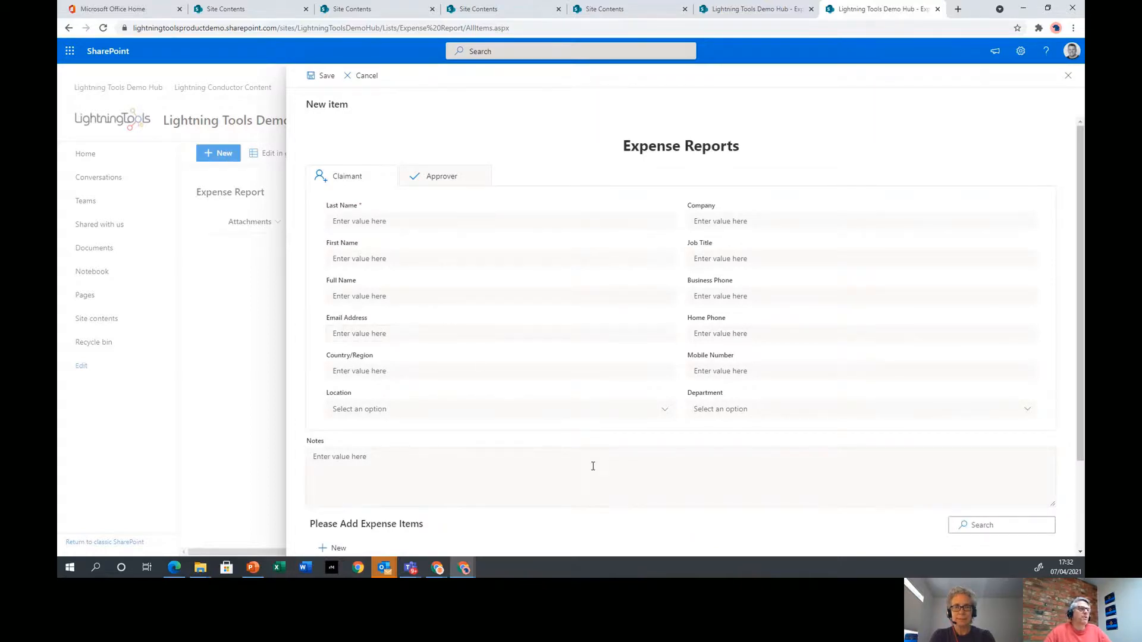
Check the Department choices offered for Basel, Castleford and Fort Smith locations
{"action": "left_click", "coordinate": [663, 408]}
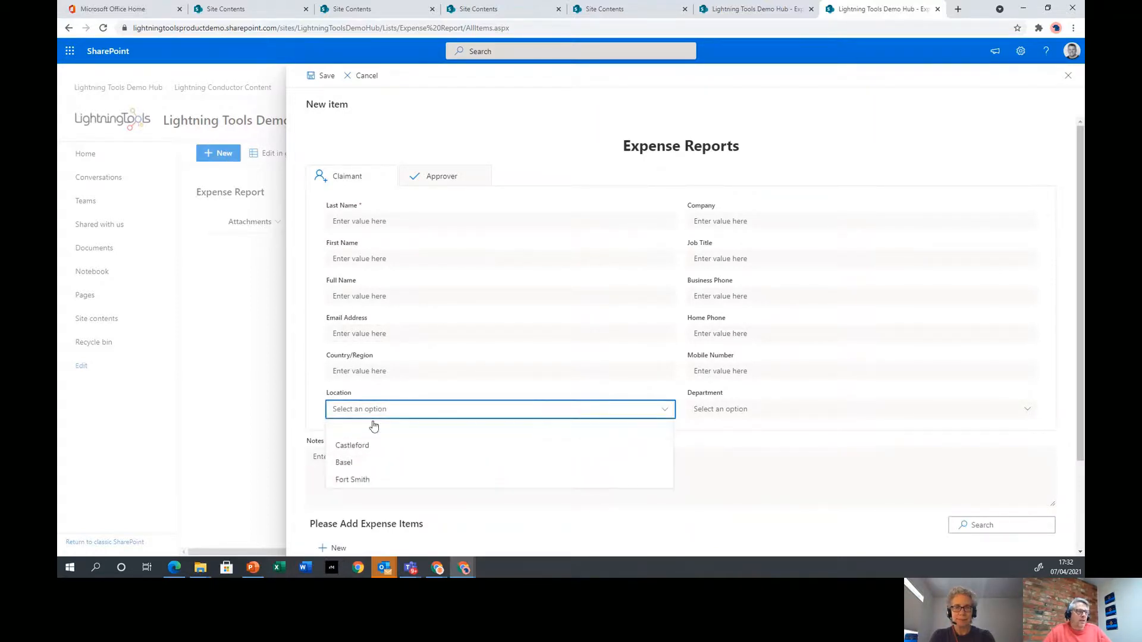
{"action": "left_click", "coordinate": [348, 464]}
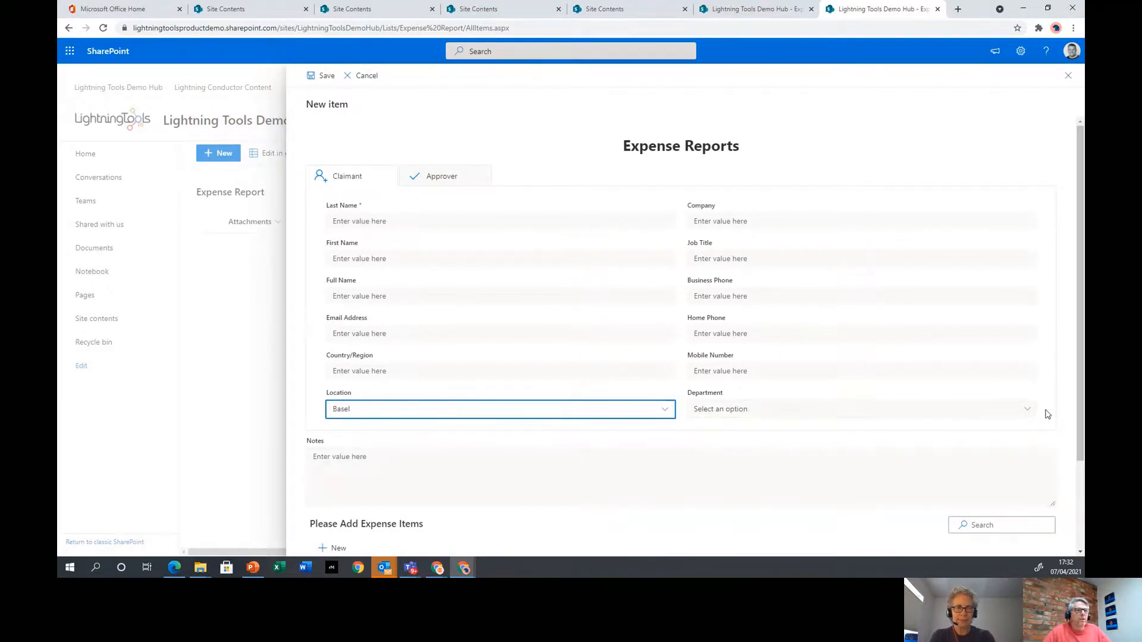
{"action": "left_click", "coordinate": [1023, 409]}
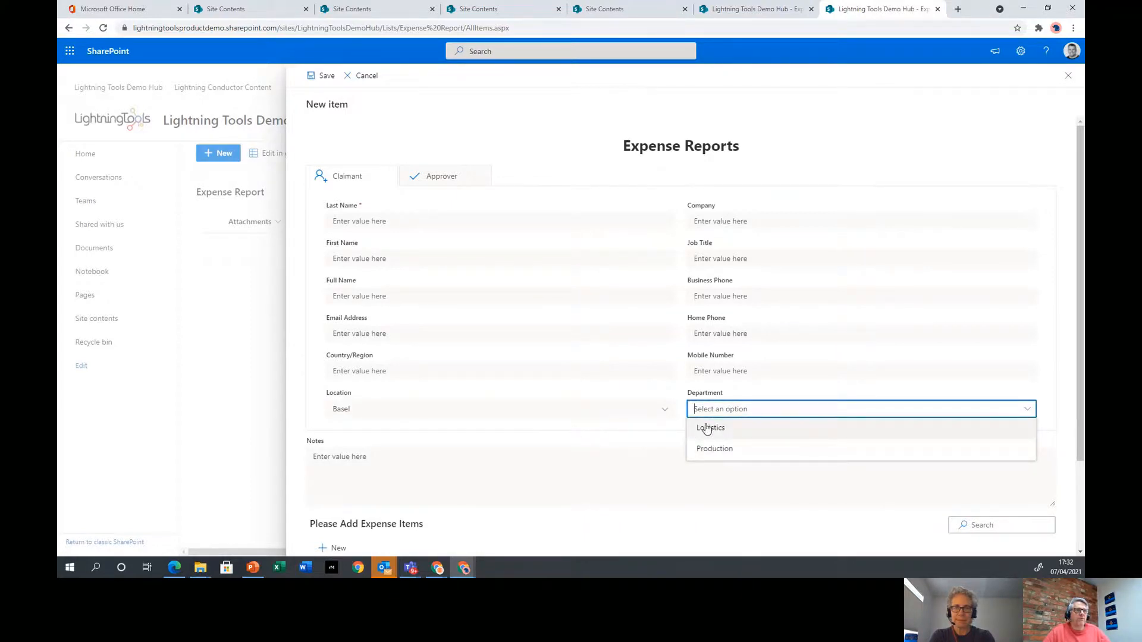
{"action": "left_click", "coordinate": [666, 409]}
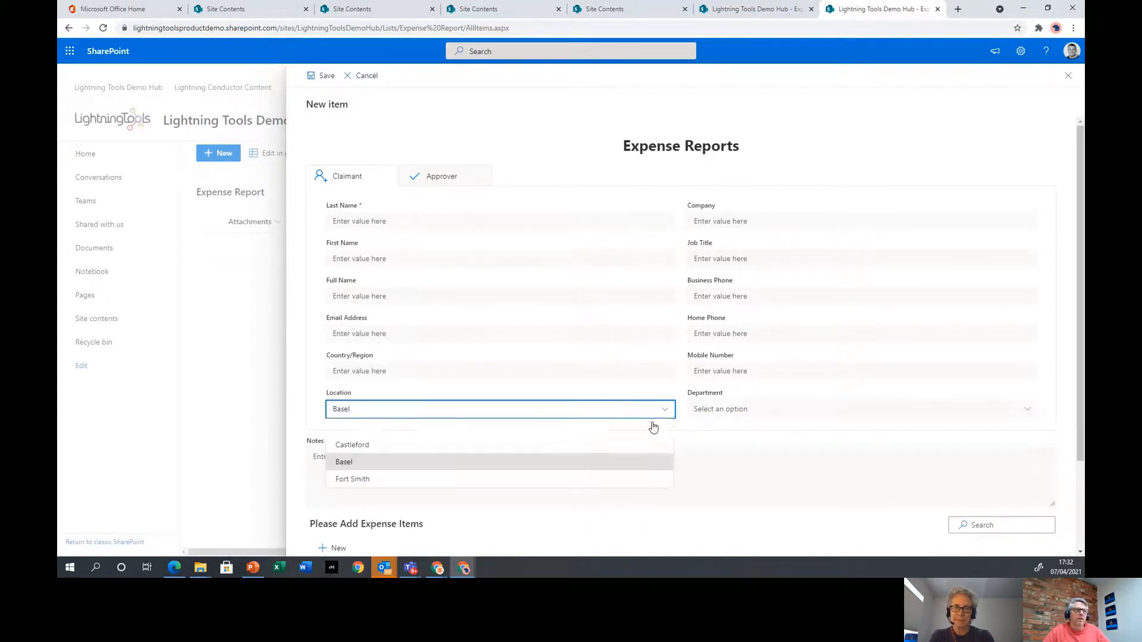
{"action": "left_click", "coordinate": [779, 412]}
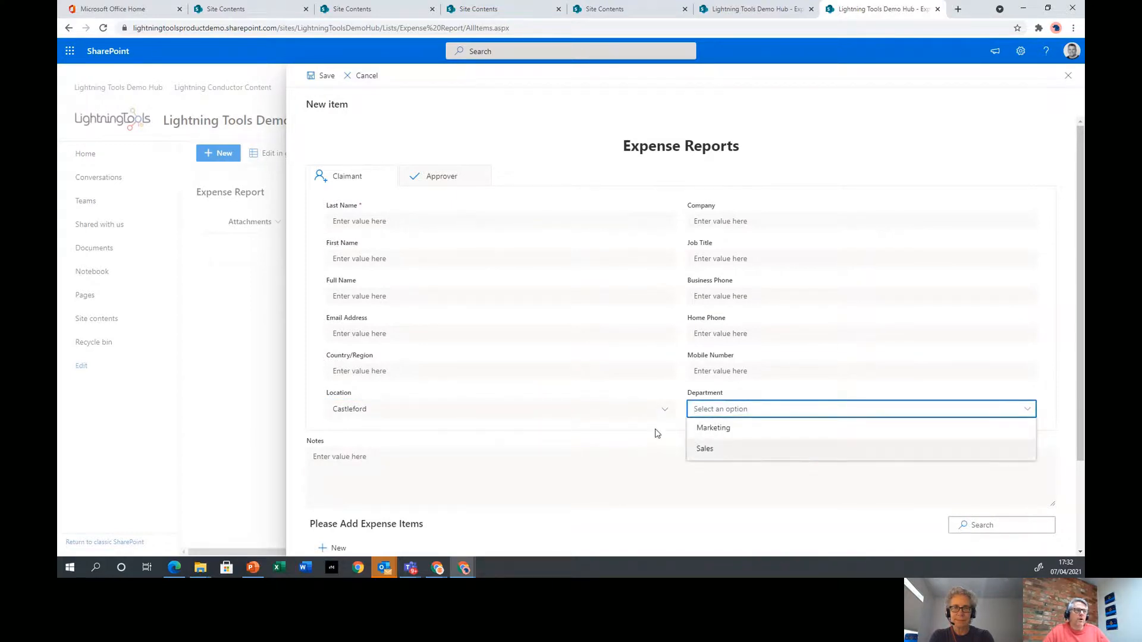
{"action": "left_click", "coordinate": [477, 409]}
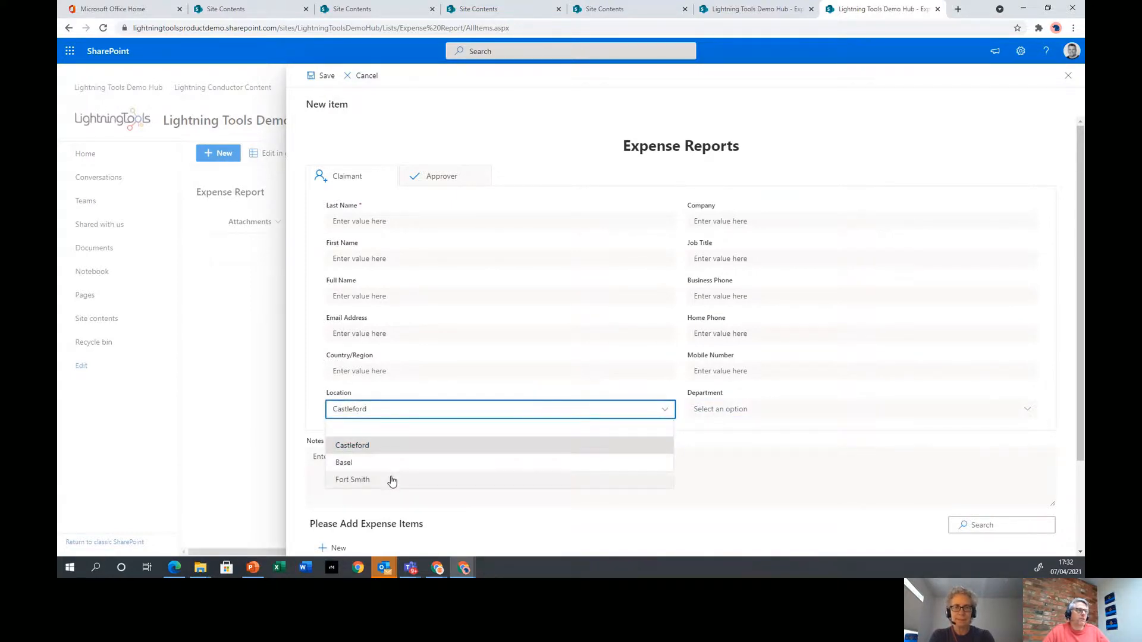
{"action": "left_click", "coordinate": [392, 481]}
{"action": "left_click", "coordinate": [697, 409]}
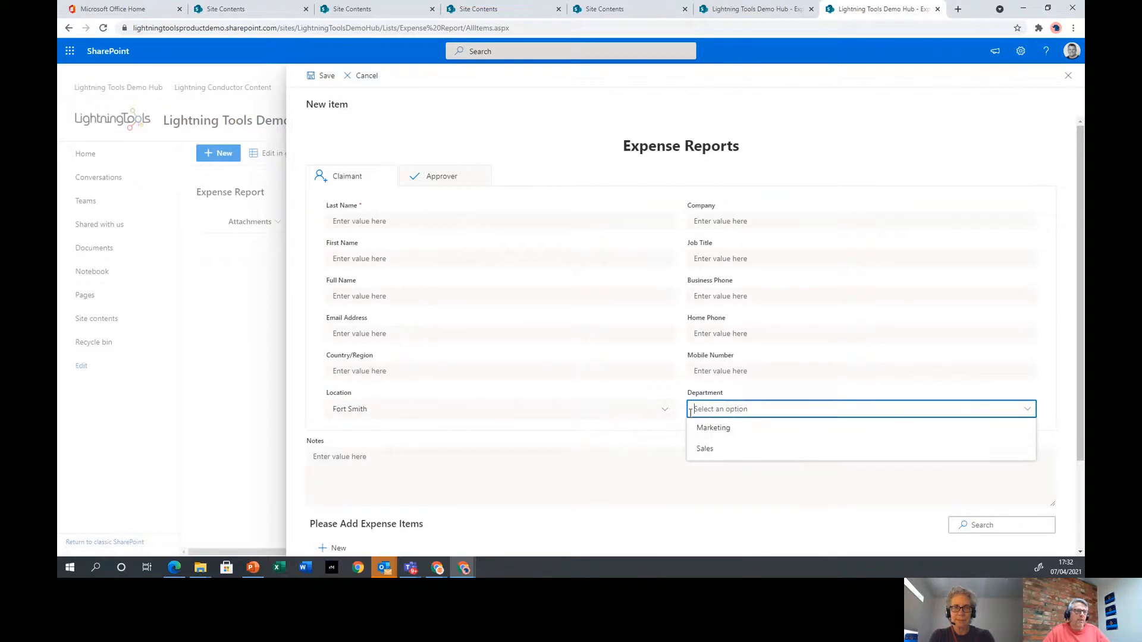
Recheck Basel's departments, discard the new item, and view the Expense Report forms status
{"action": "left_click", "coordinate": [609, 415]}
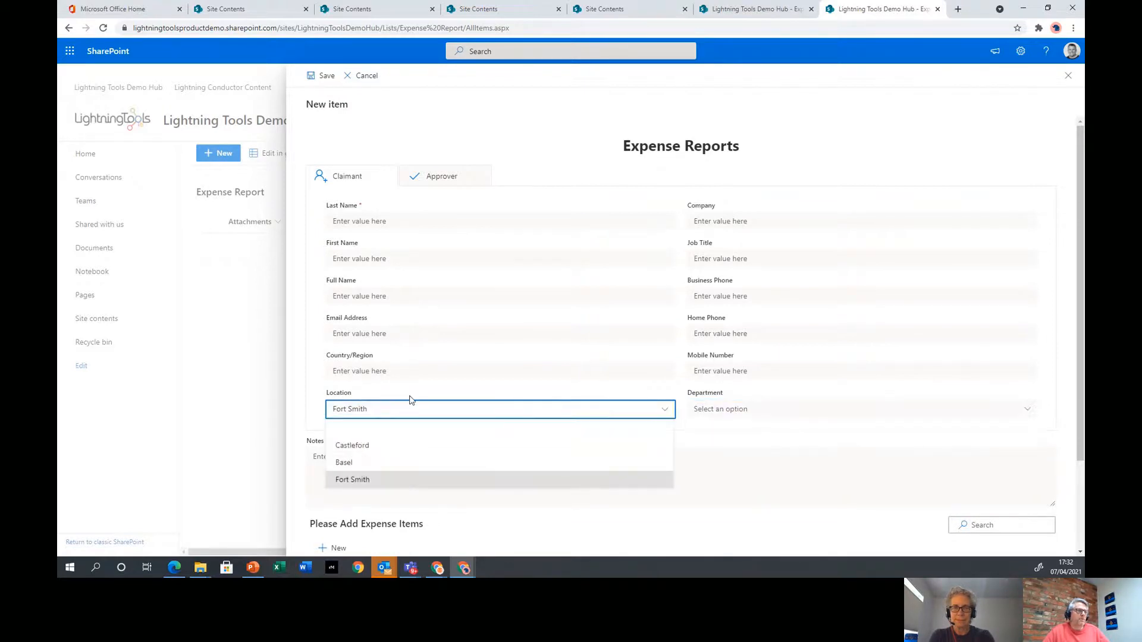
{"action": "left_click", "coordinate": [366, 463]}
{"action": "left_click", "coordinate": [719, 409]}
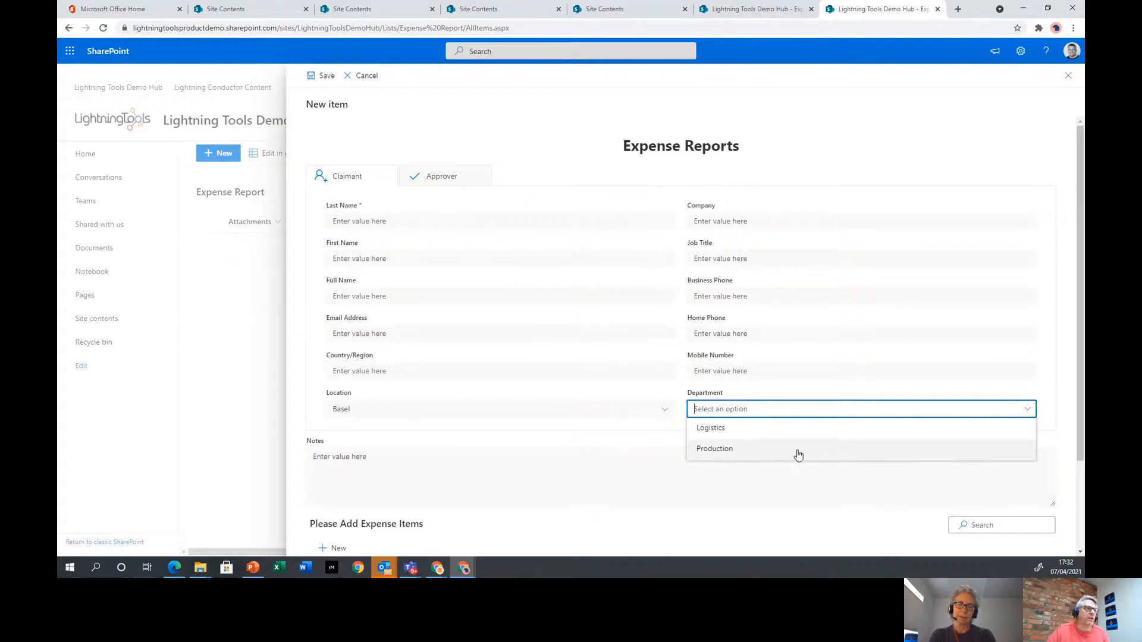
{"action": "left_click", "coordinate": [373, 80]}
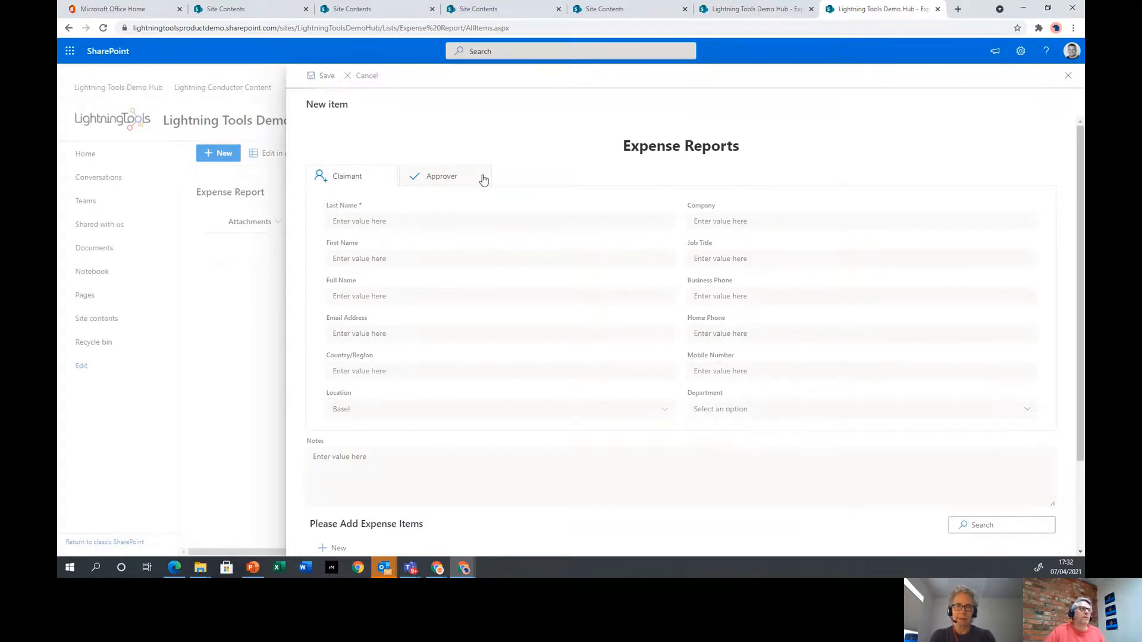
{"action": "left_click", "coordinate": [500, 159]}
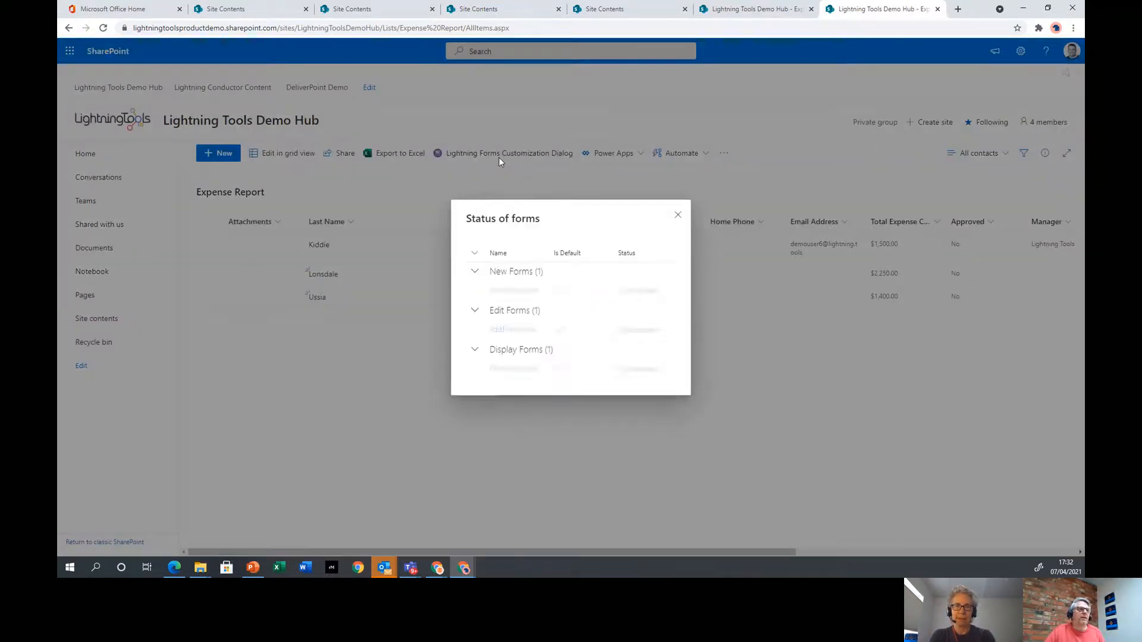
Check the Location Lookup list's location–department pairs, then open the Expense Report list in a new tab
{"action": "left_click", "coordinate": [674, 201]}
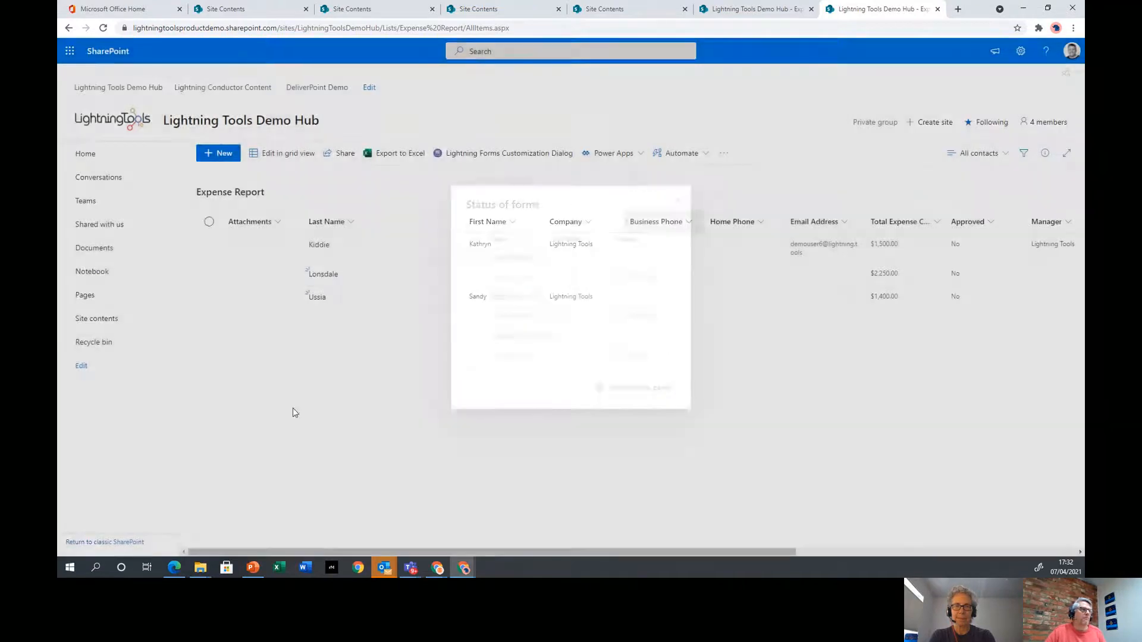
{"action": "right_click", "coordinate": [111, 320]}
{"action": "left_click", "coordinate": [170, 329]}
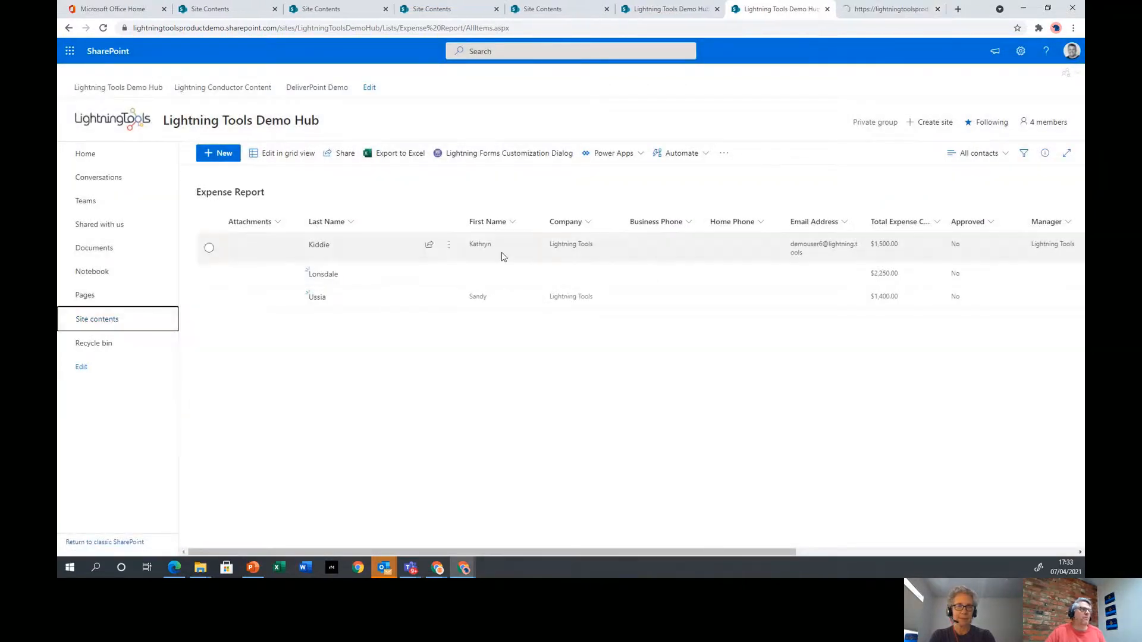
{"action": "left_click", "coordinate": [891, 10]}
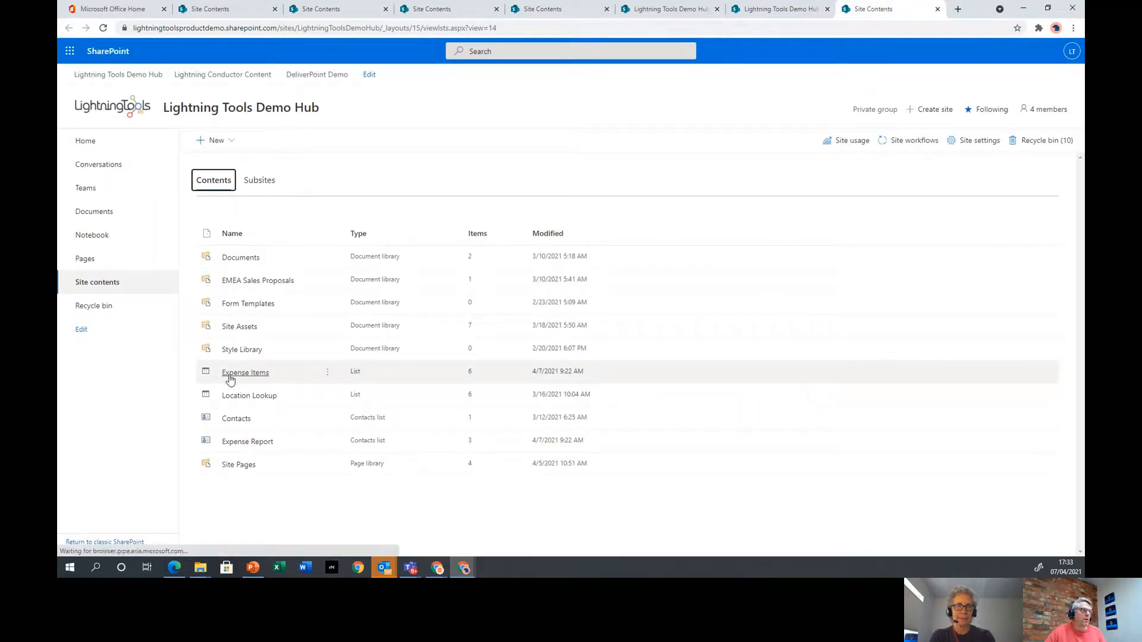
{"action": "left_click", "coordinate": [248, 409]}
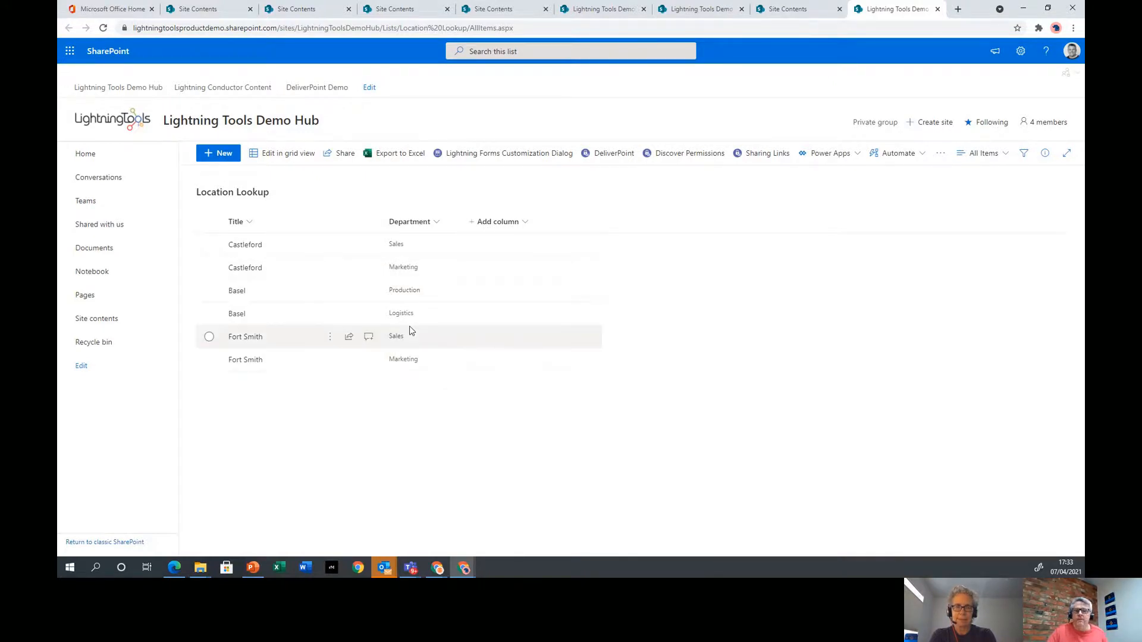
{"action": "left_click", "coordinate": [788, 10]}
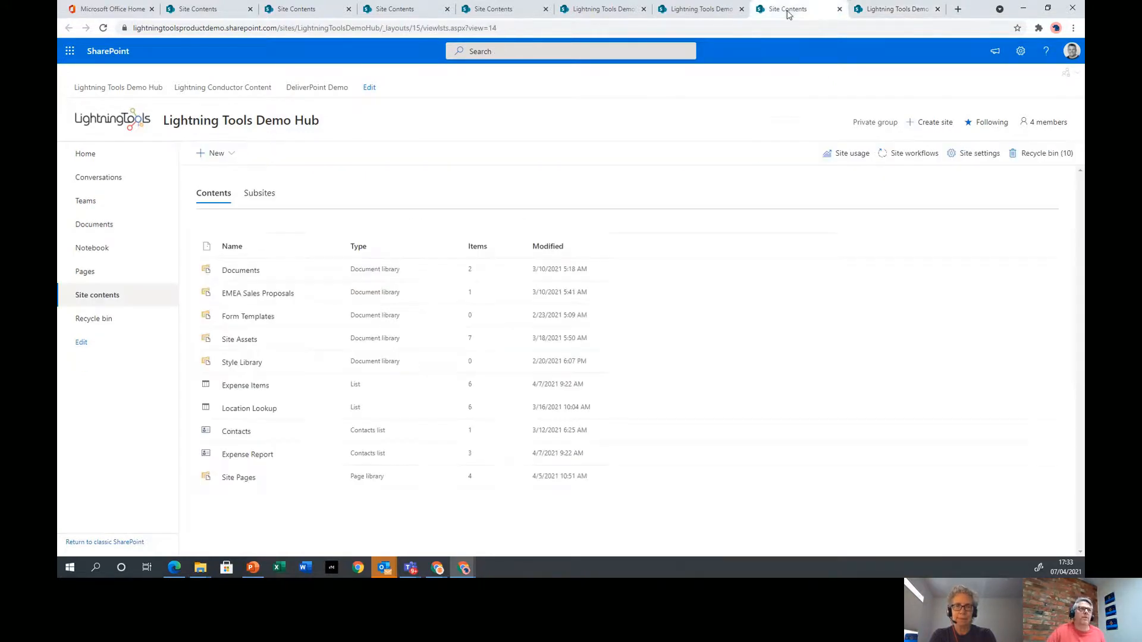
{"action": "left_click", "coordinate": [256, 459]}
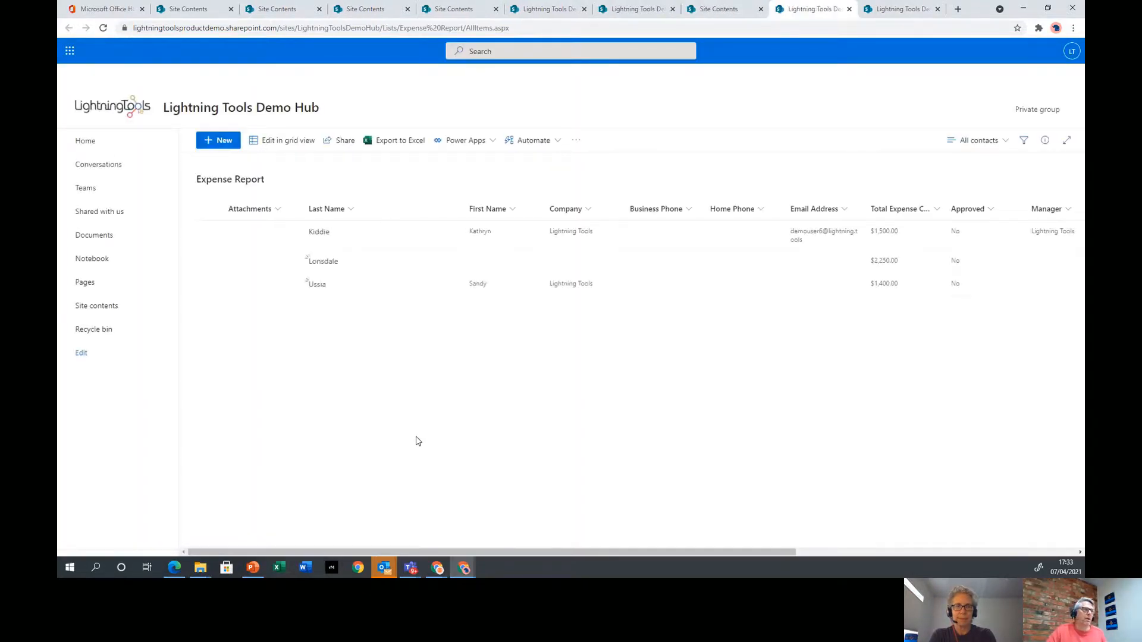
Open NewForm.aspx in the Lightning Forms designer and bring up the Department field's settings
{"action": "left_click", "coordinate": [535, 142]}
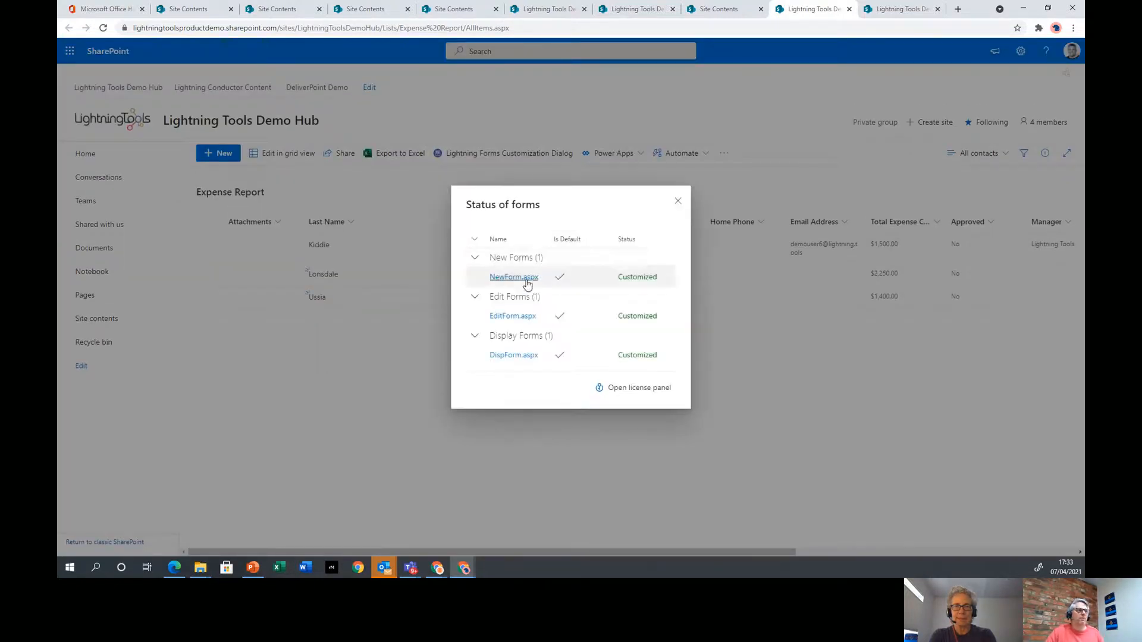
{"action": "left_click", "coordinate": [510, 282]}
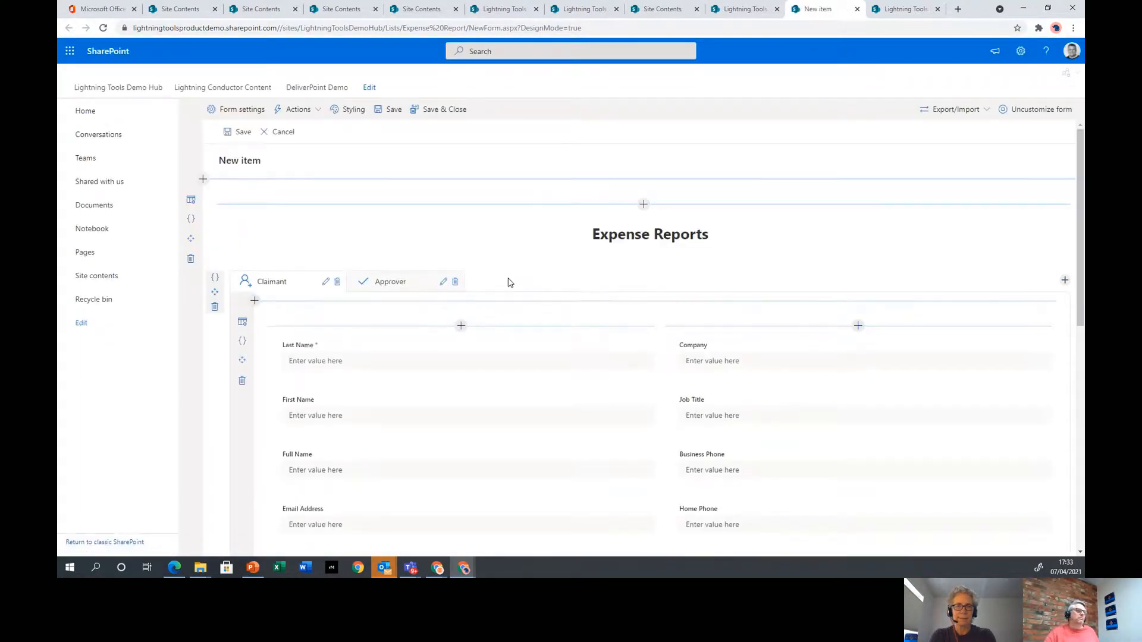
{"action": "scroll", "coordinate": [652, 324], "scroll_direction": "down", "scroll_amount": 3}
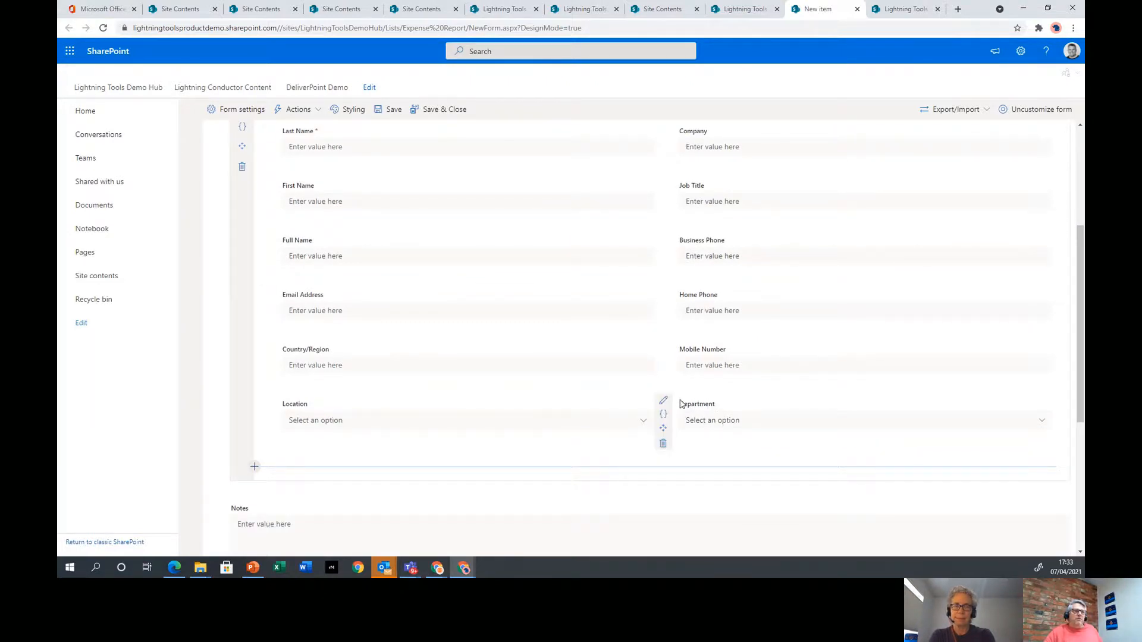
{"action": "left_click", "coordinate": [663, 406]}
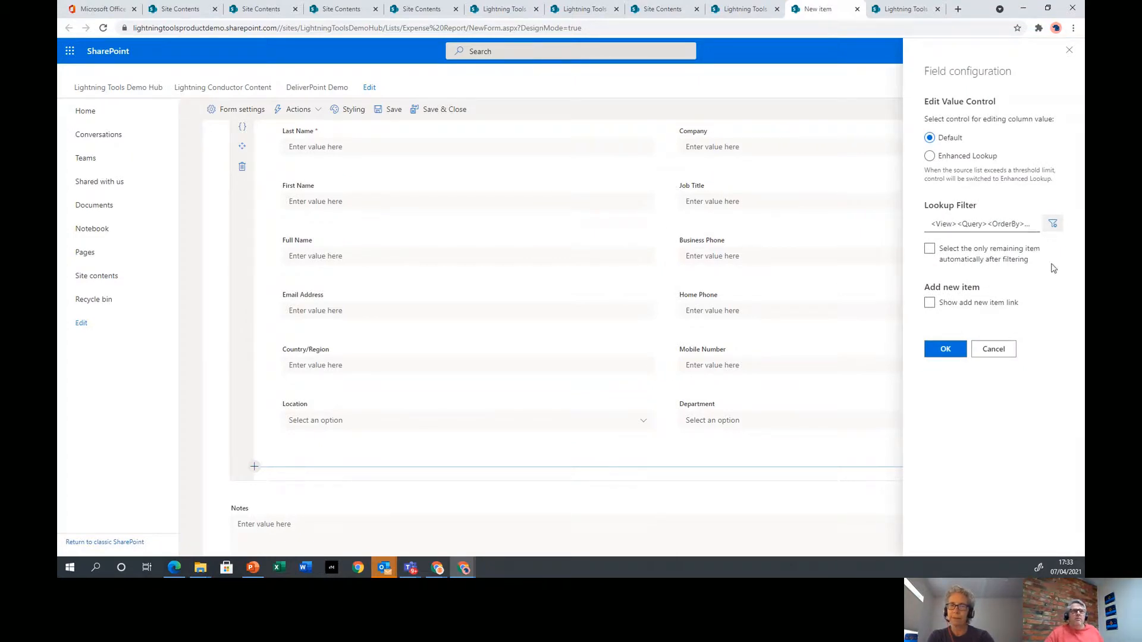
Open the Query Editor for the Department field's lookup filter
{"action": "left_click", "coordinate": [1053, 224]}
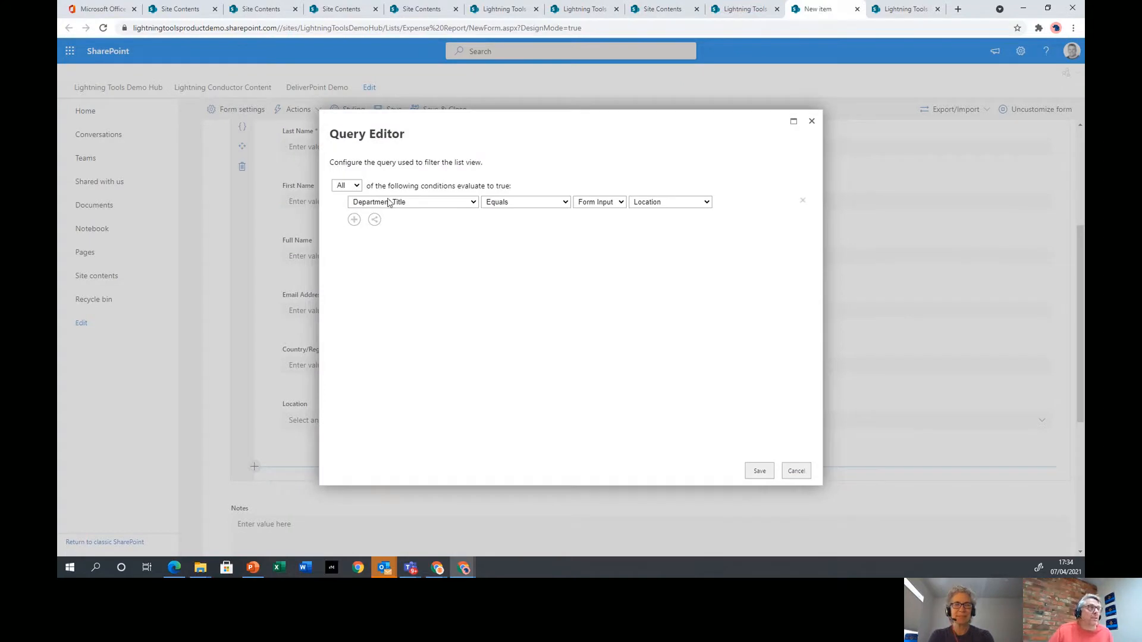
Set the filter to Department.Title Equals Form Input Location and save the query
{"action": "left_click", "coordinate": [452, 203]}
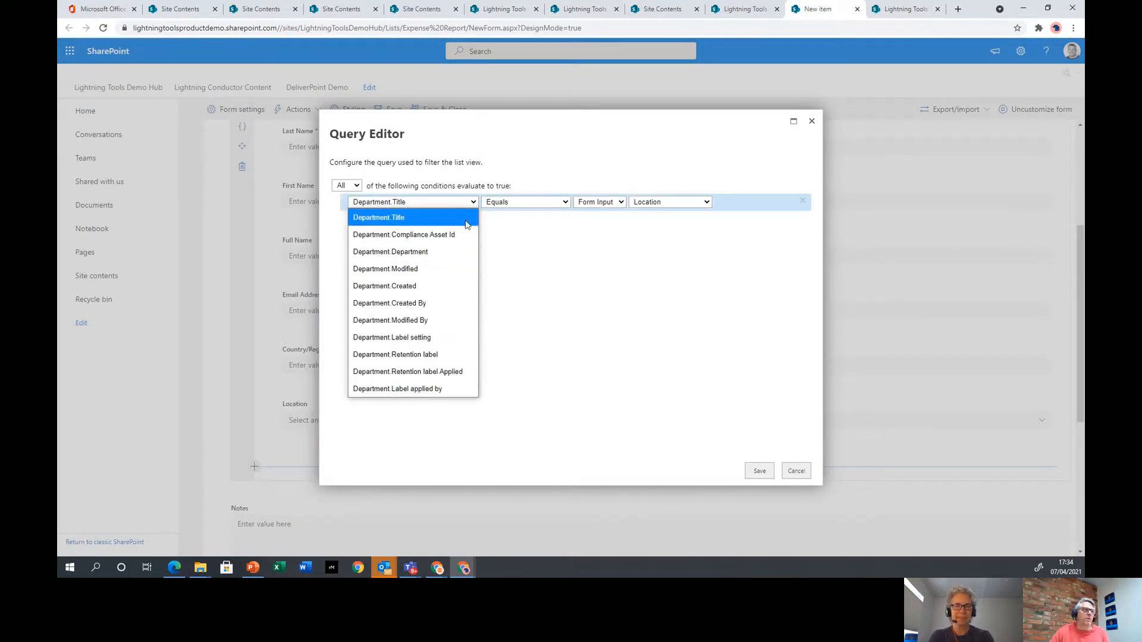
{"action": "left_click", "coordinate": [446, 218]}
{"action": "left_click", "coordinate": [619, 203]}
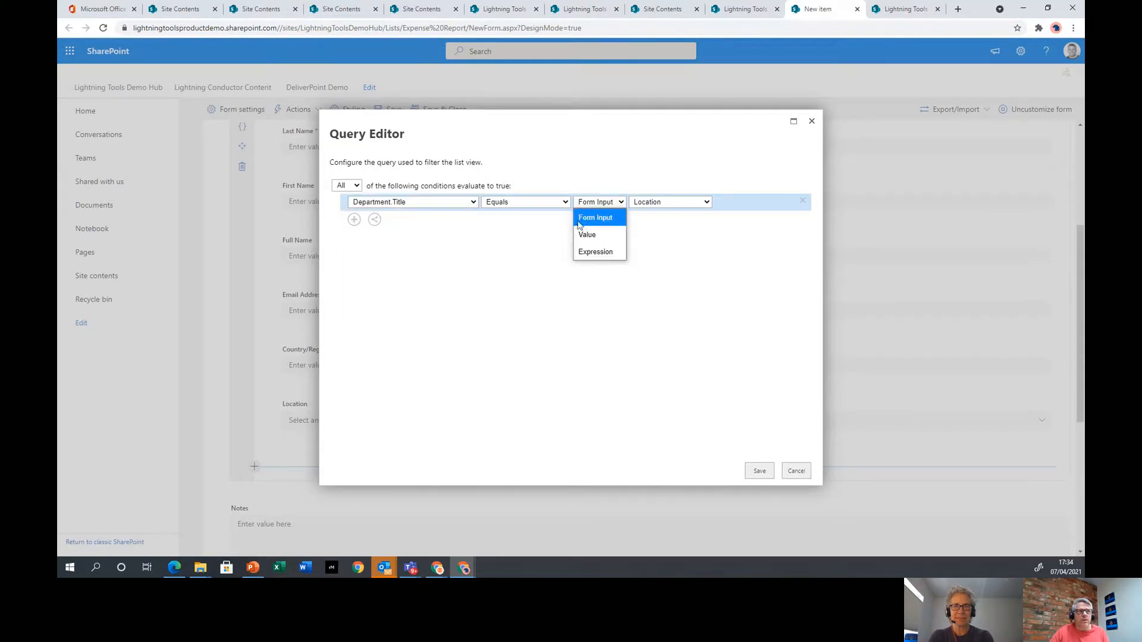
{"action": "left_click", "coordinate": [662, 204]}
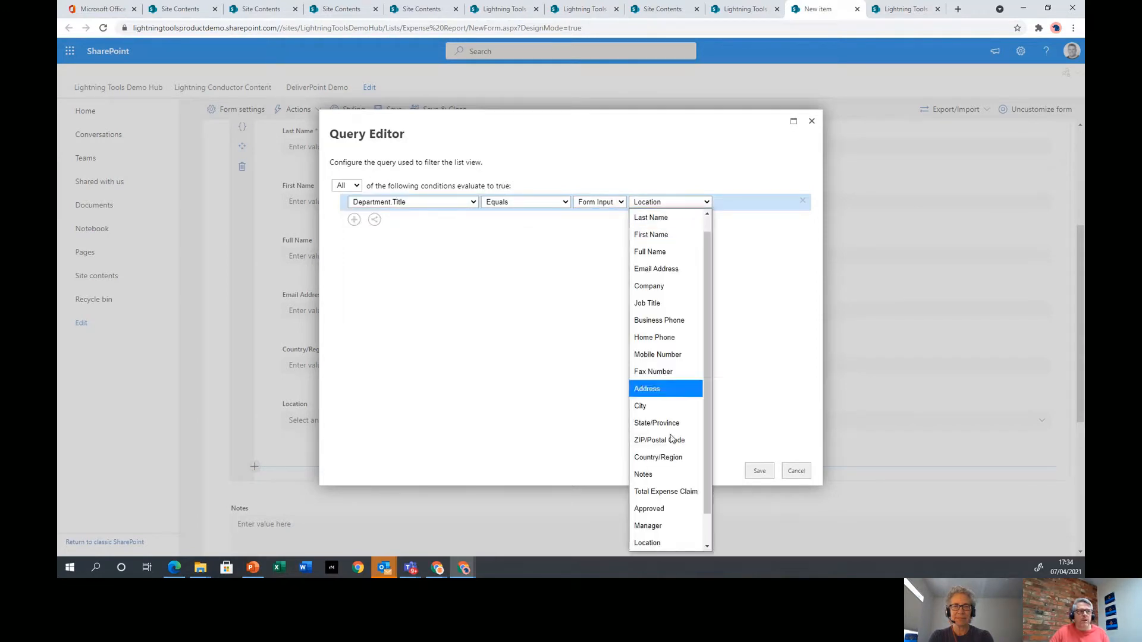
{"action": "left_click", "coordinate": [668, 544]}
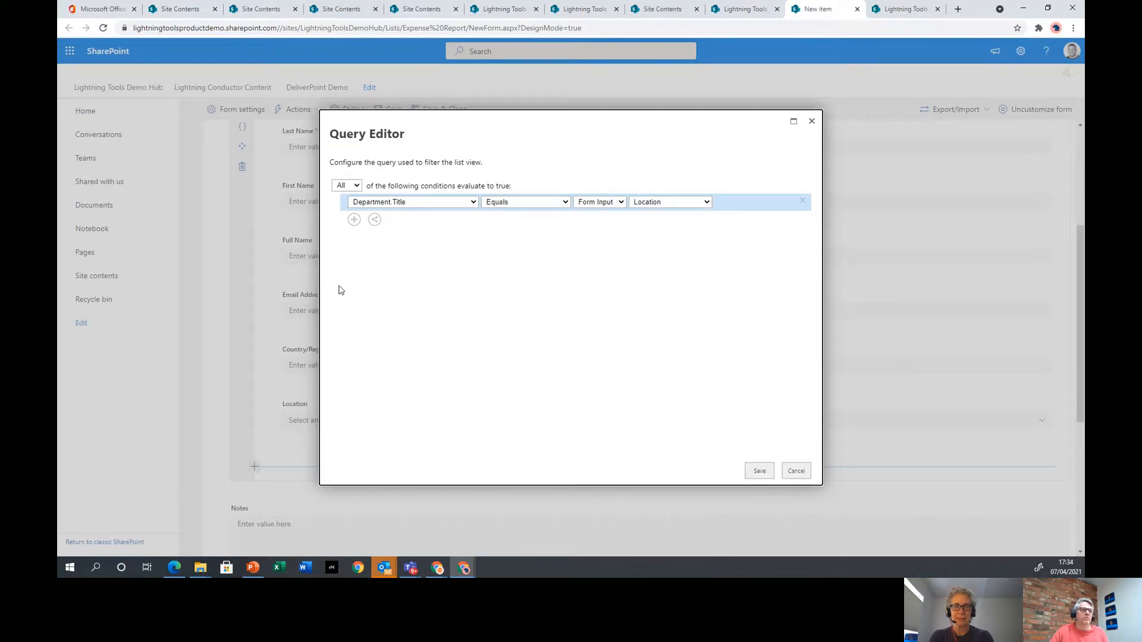
{"action": "left_click", "coordinate": [759, 471]}
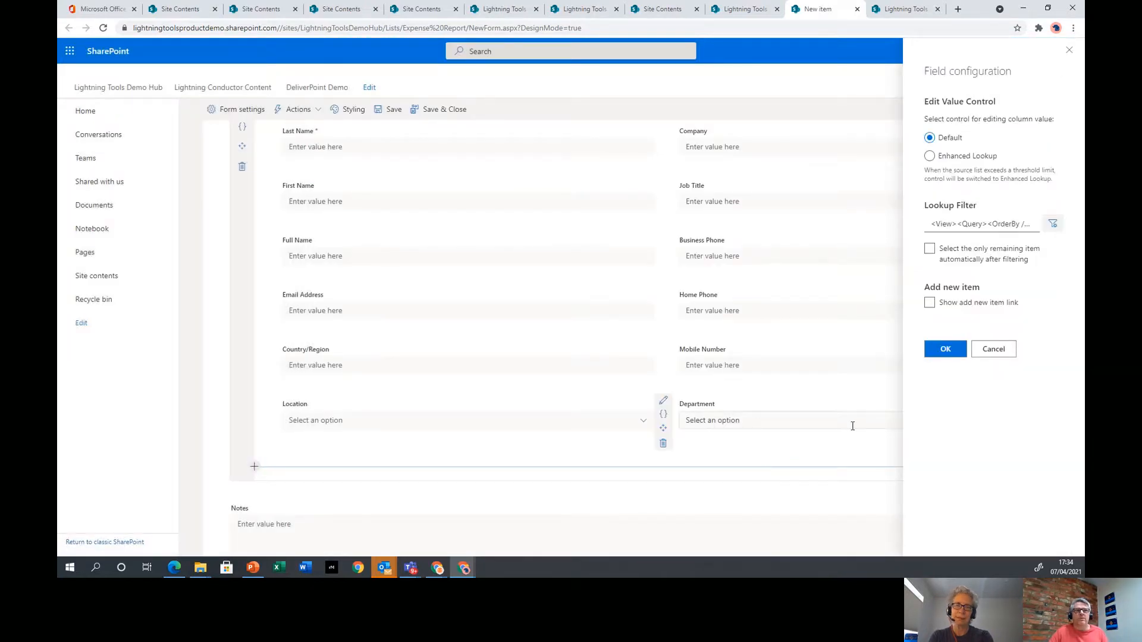
Select Enhanced Lookup for Department, cancel the settings, and return to the form header
{"action": "left_click", "coordinate": [950, 157]}
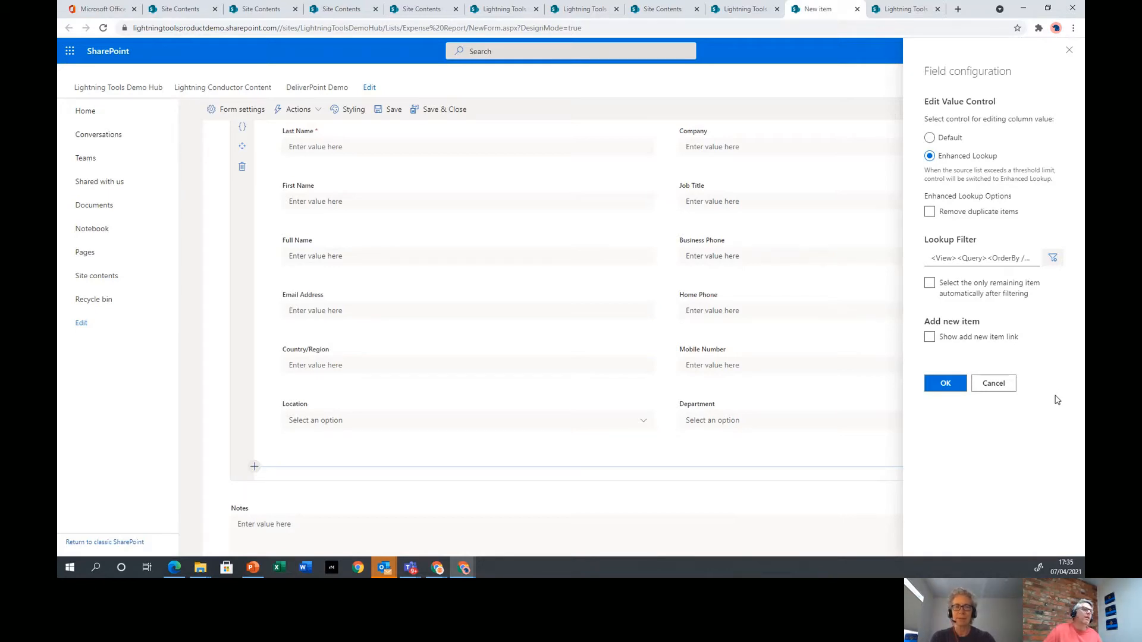
{"action": "left_click", "coordinate": [1006, 385]}
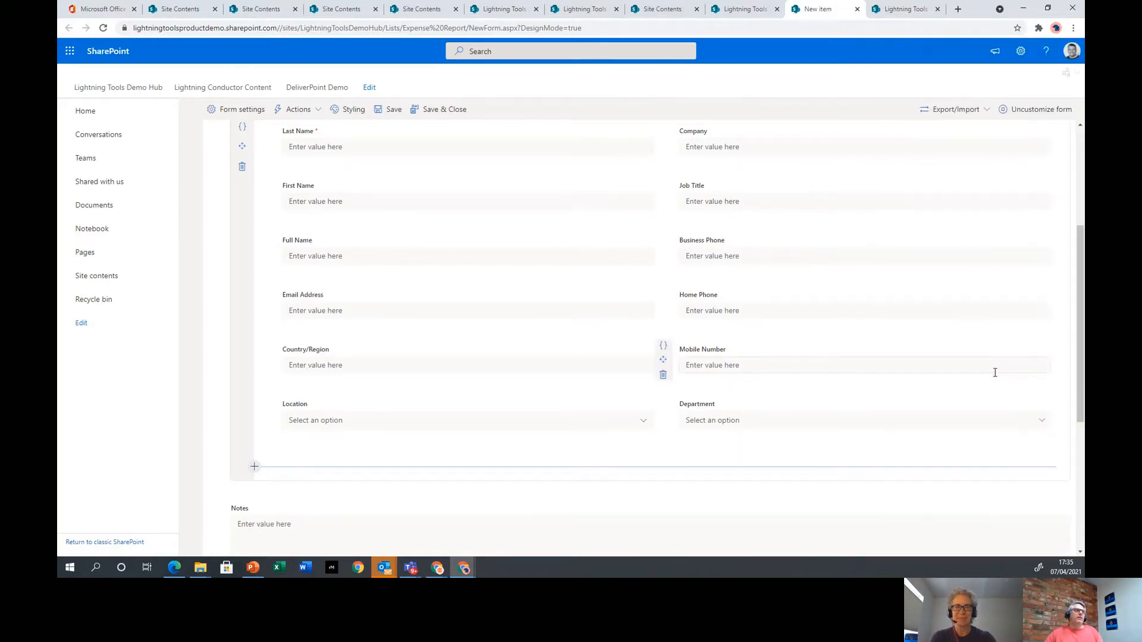
{"action": "scroll", "coordinate": [990, 369], "scroll_direction": "up", "scroll_amount": 3}
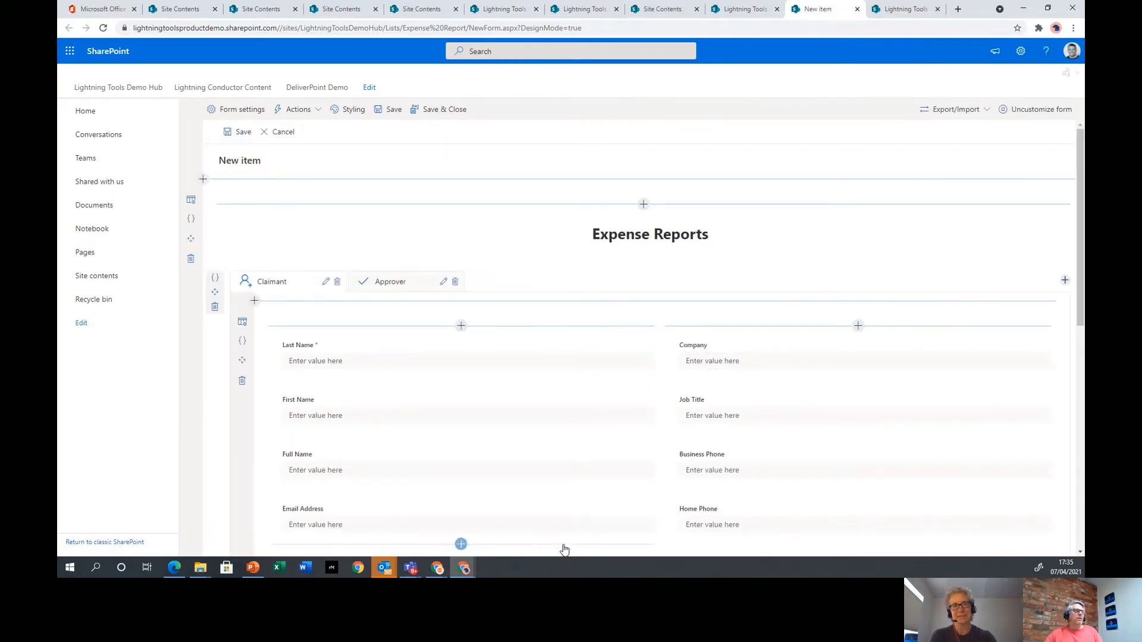